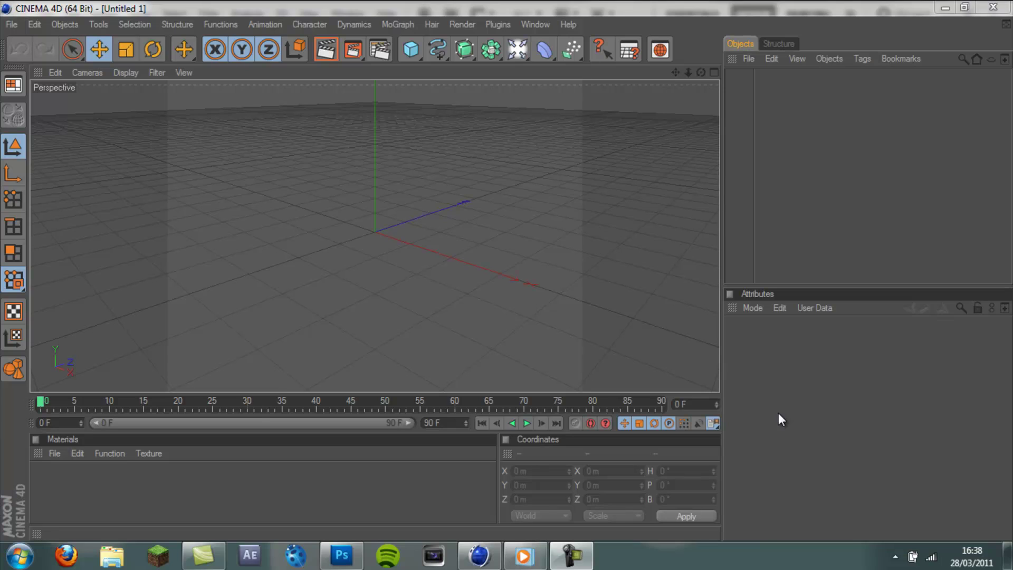
# Bring up the PC intro video in Windows Media Player and play it from the start
pyautogui.click(523, 561)
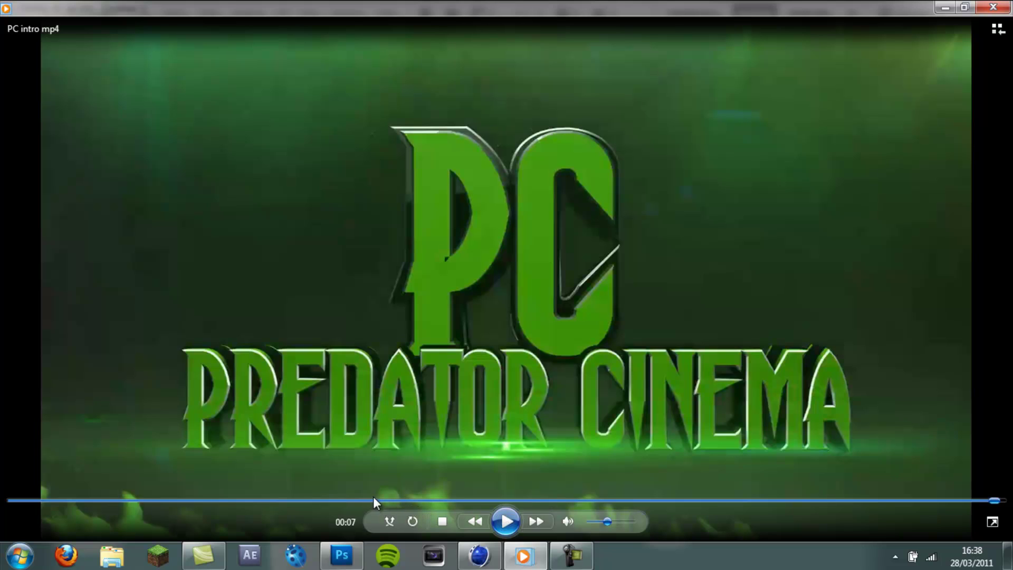
pyautogui.click(21, 500)
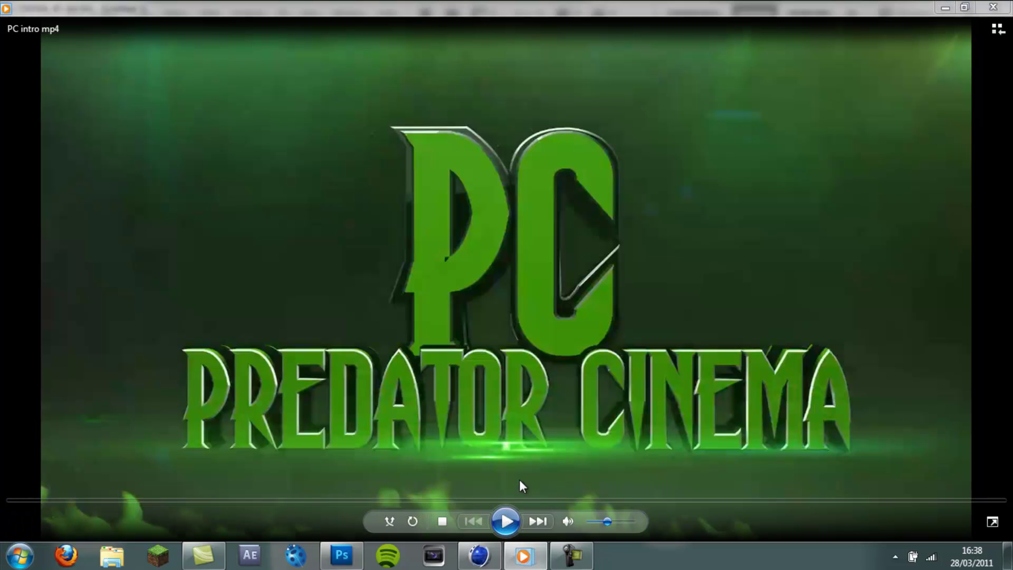
pyautogui.click(504, 521)
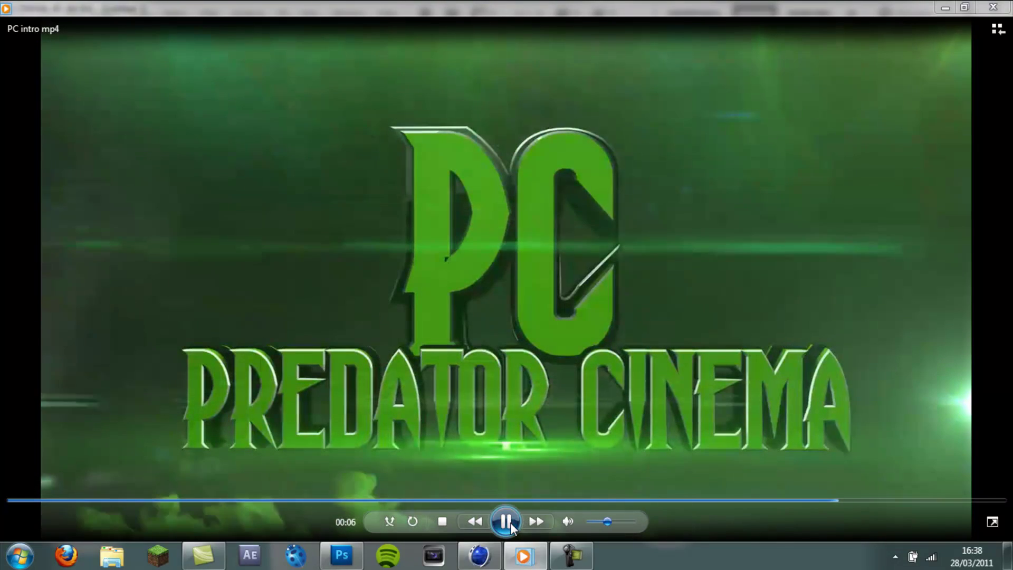
pyautogui.click(81, 517)
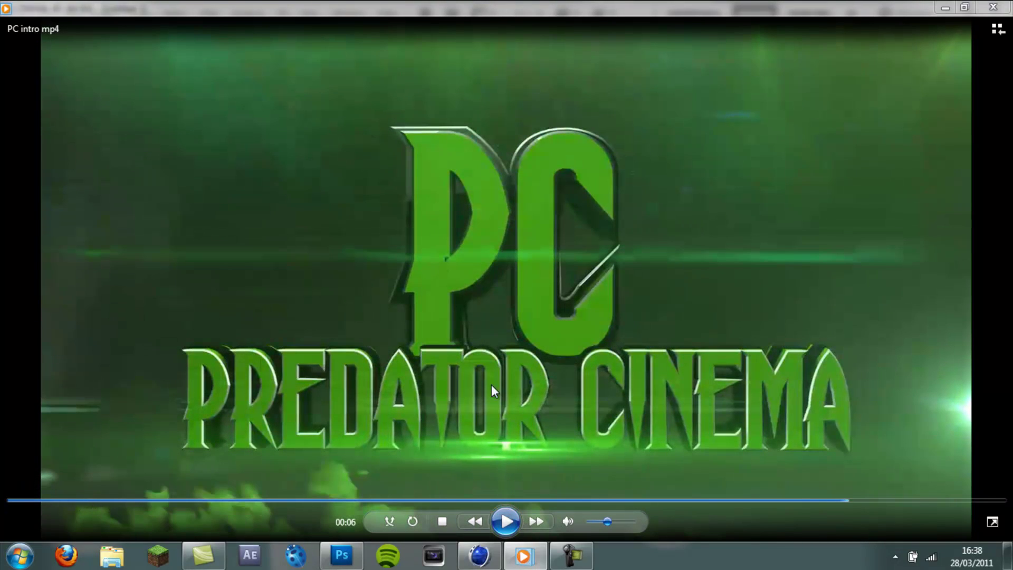
pyautogui.click(127, 499)
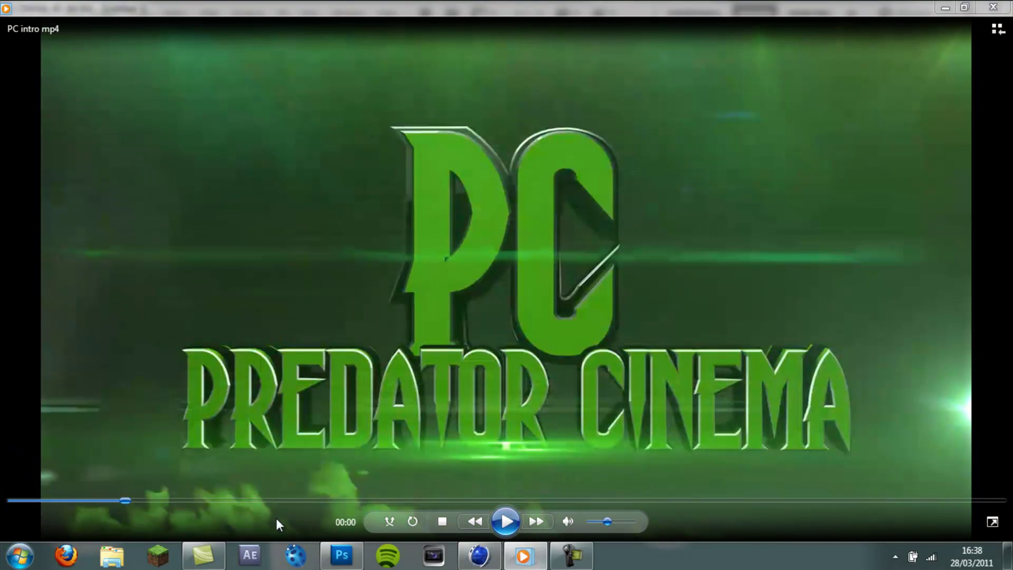
pyautogui.click(498, 523)
pyautogui.click(495, 527)
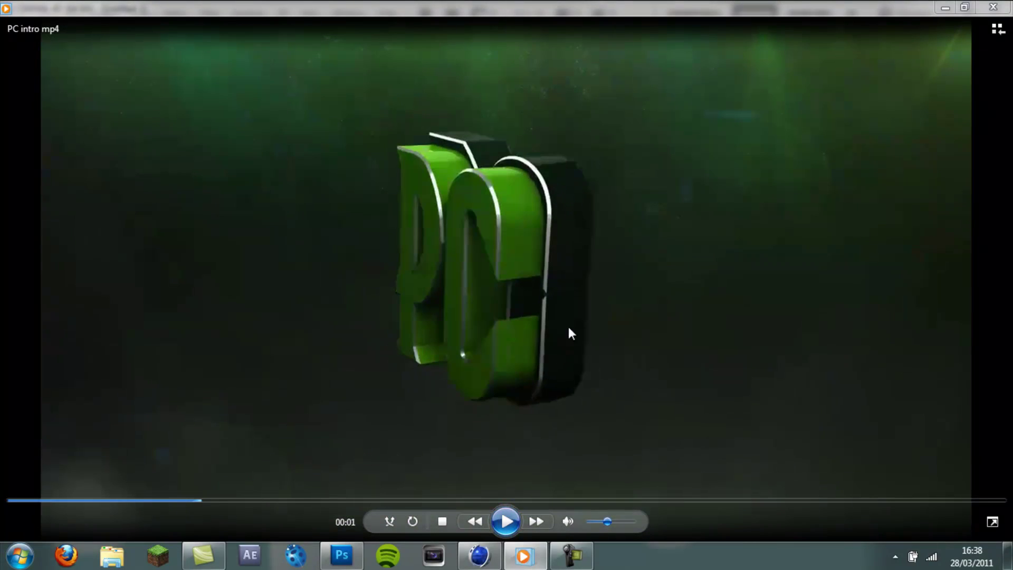
# Review the intro up to the PREDATOR CINEMA title, then return to the blank Photoshop canvas
pyautogui.click(505, 522)
pyautogui.click(506, 522)
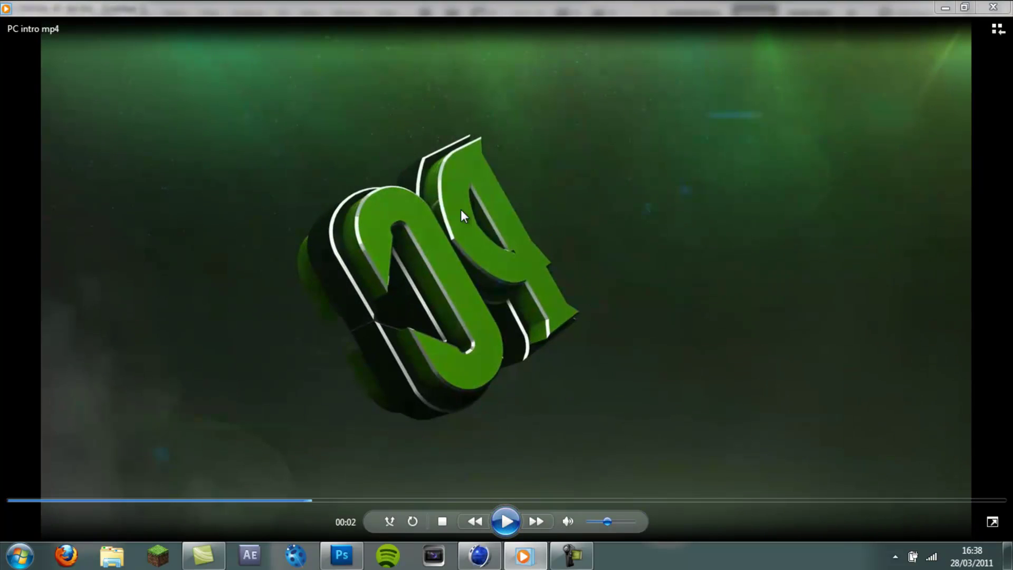
pyautogui.click(506, 521)
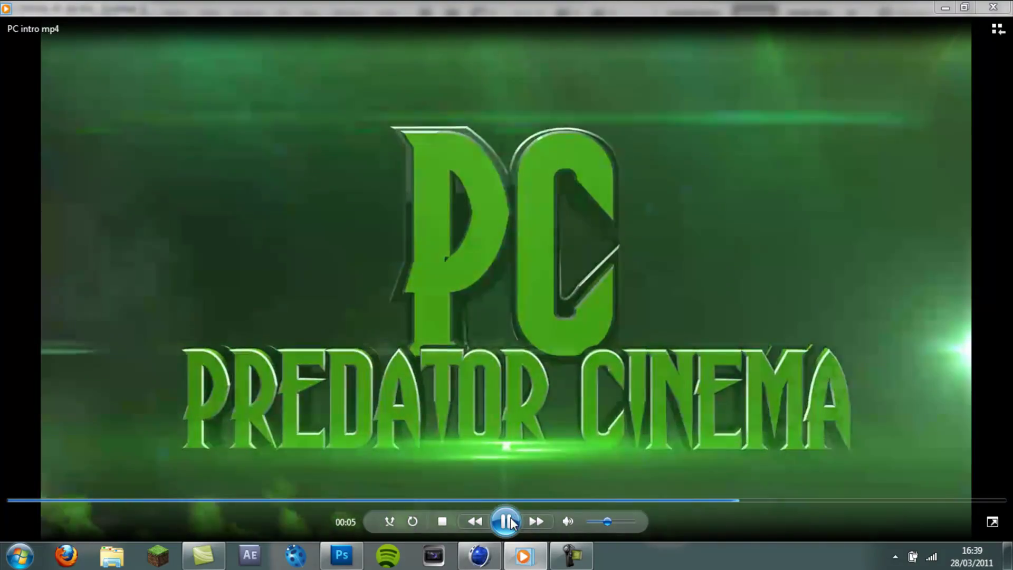
pyautogui.click(508, 521)
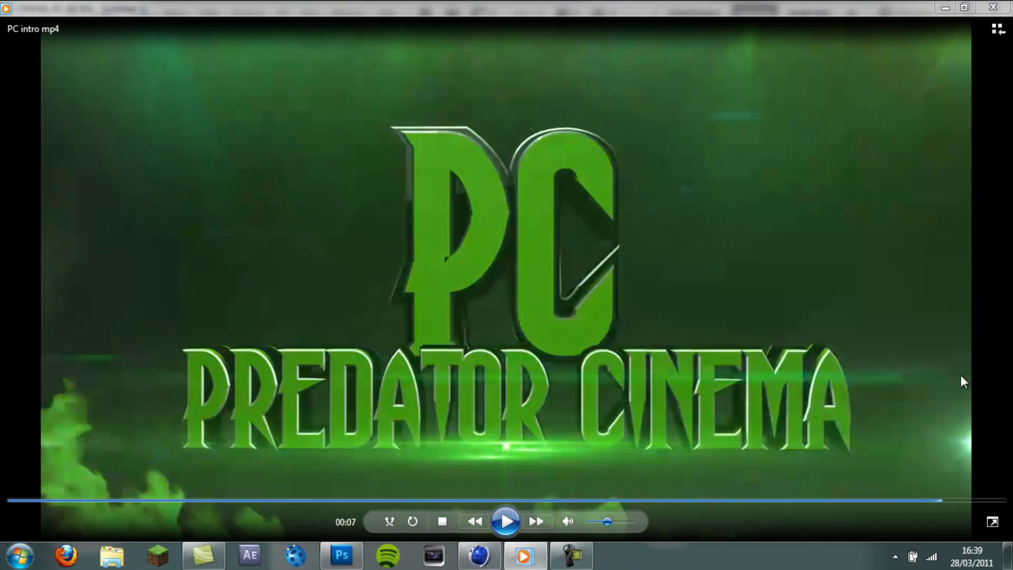
pyautogui.click(369, 500)
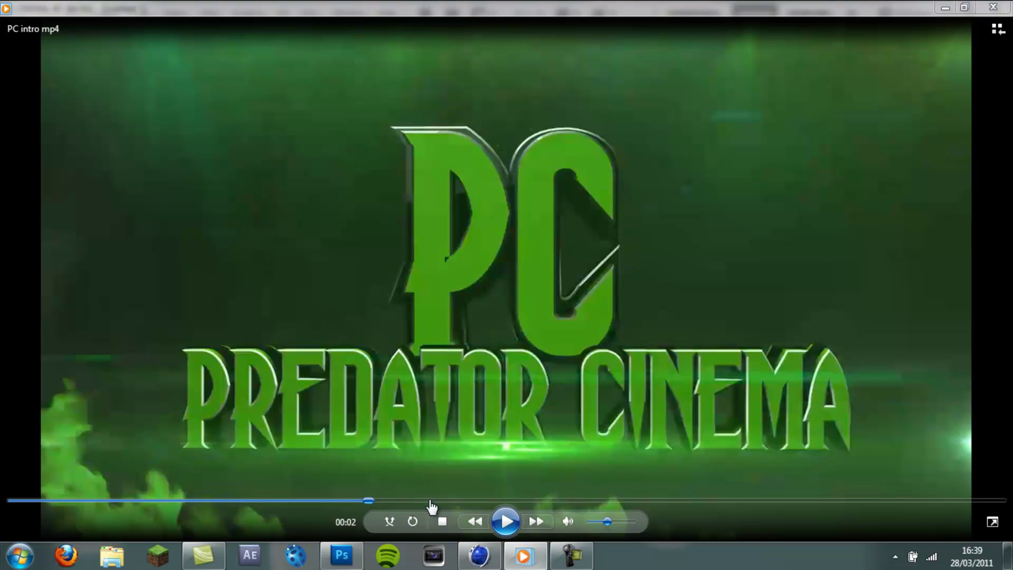
pyautogui.click(500, 517)
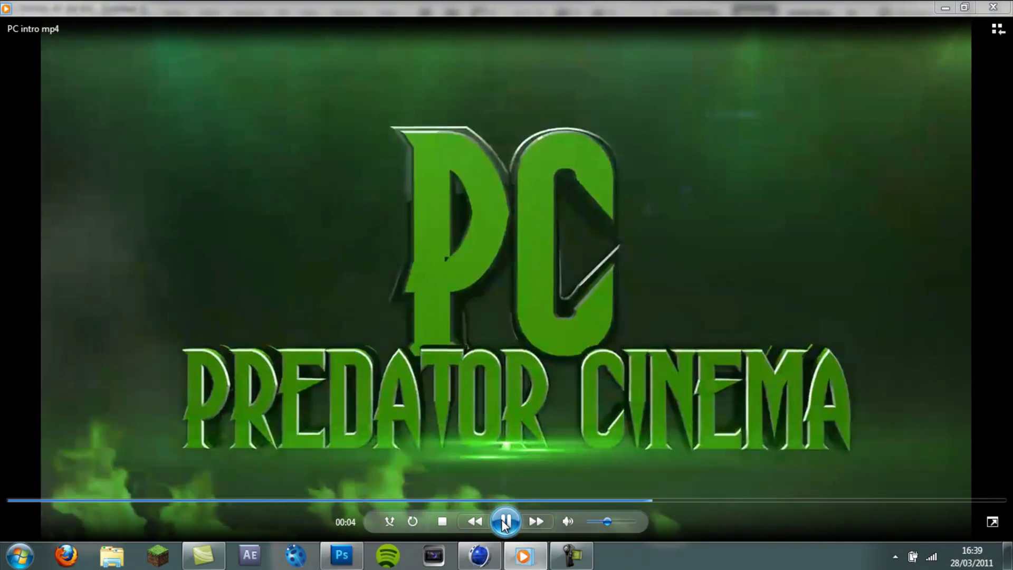
pyautogui.click(490, 197)
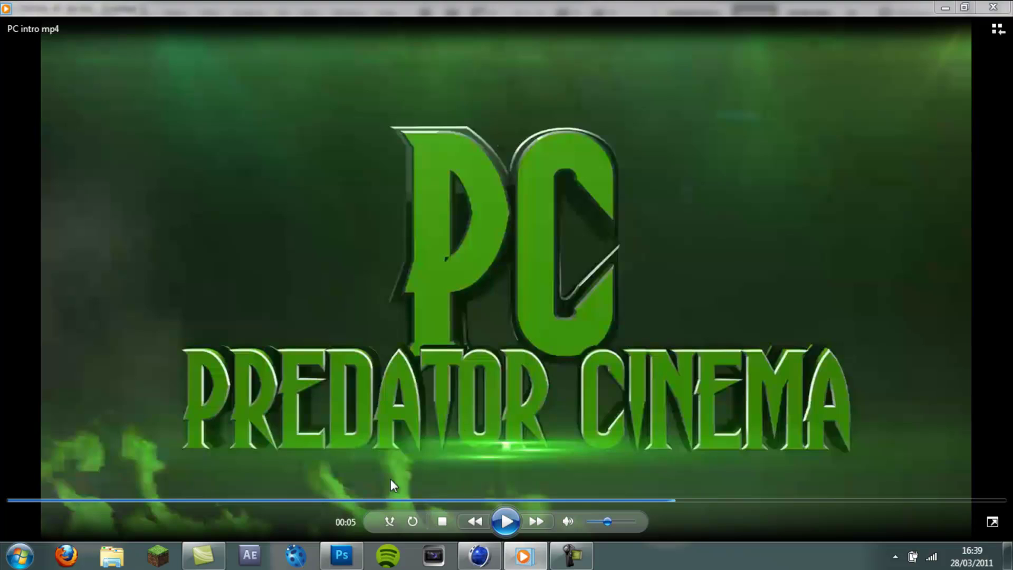
pyautogui.click(342, 555)
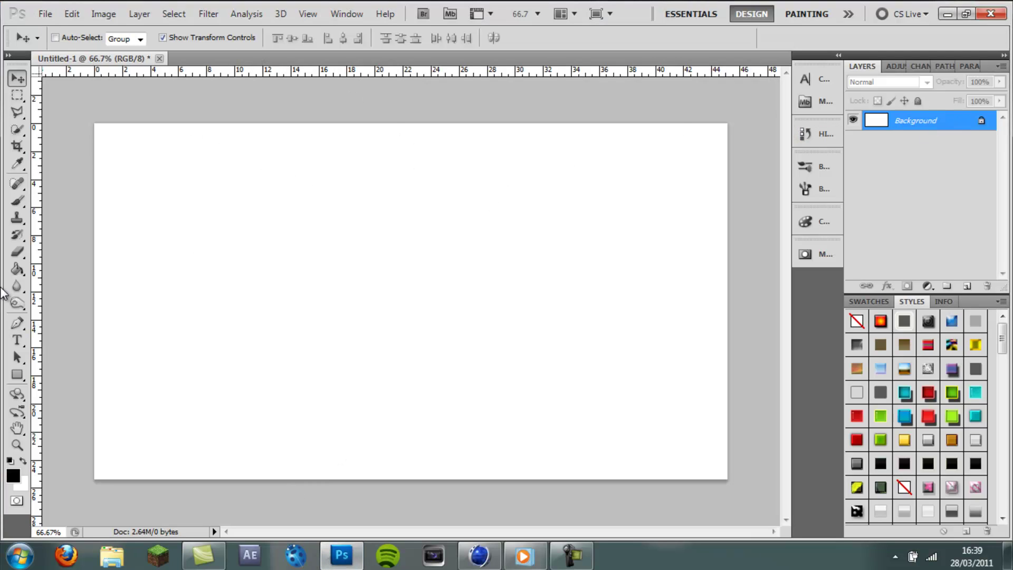
# Pick the Horizontal Type tool with the Haunting Attraction font at 439 pt
pyautogui.click(16, 341)
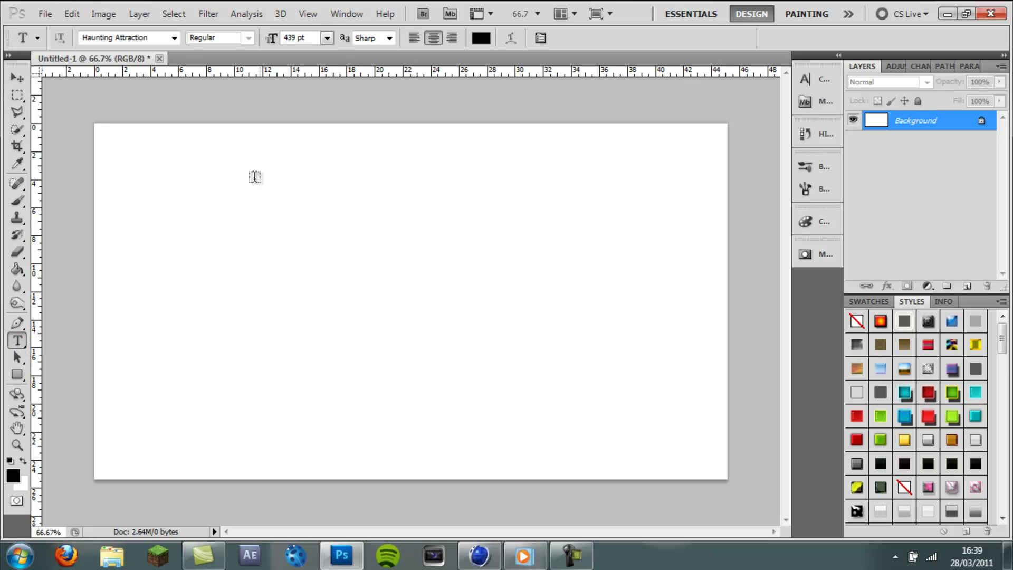
pyautogui.click(172, 37)
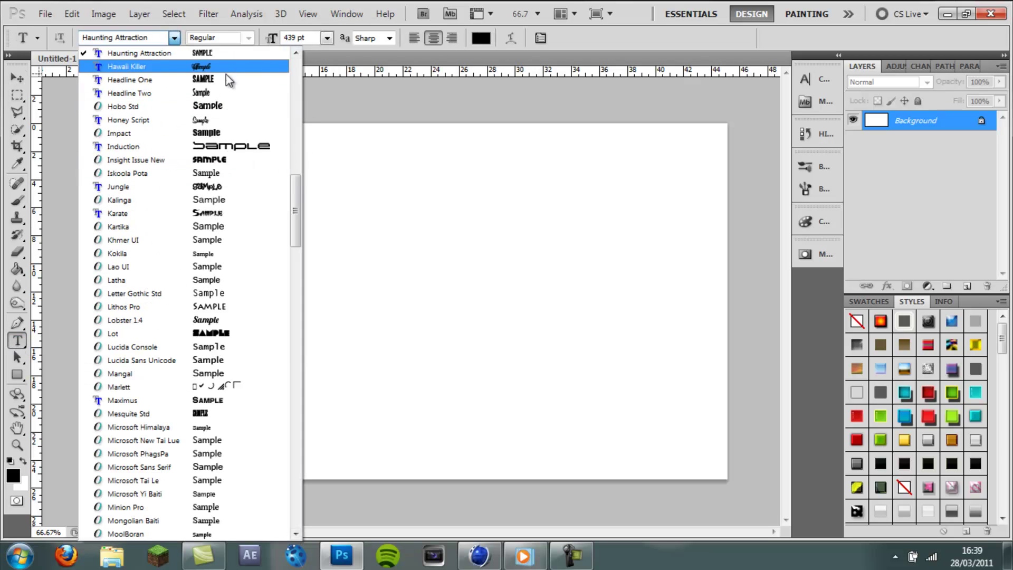
pyautogui.scroll(4, 181, 56)
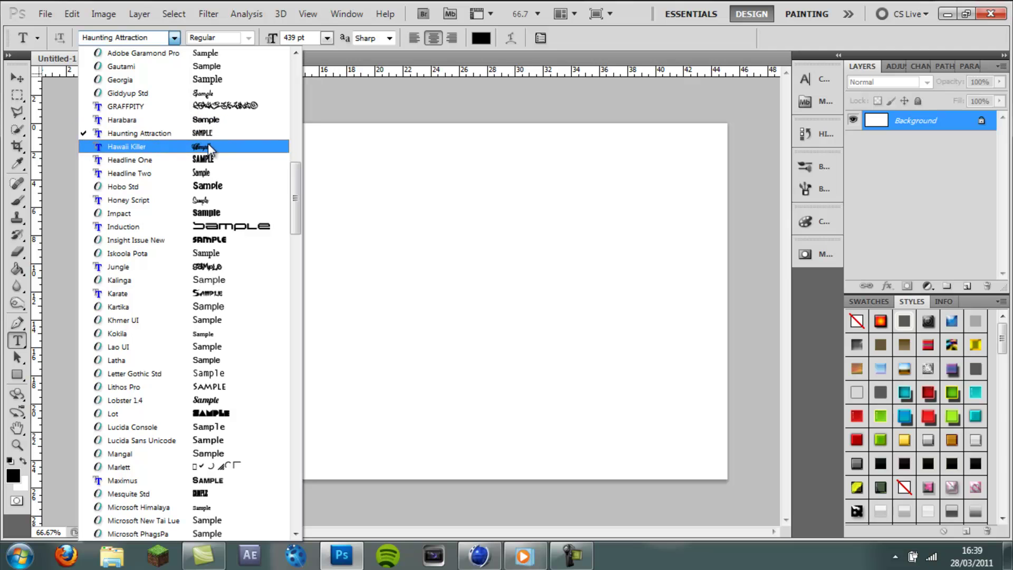
pyautogui.scroll(-1, 209, 153)
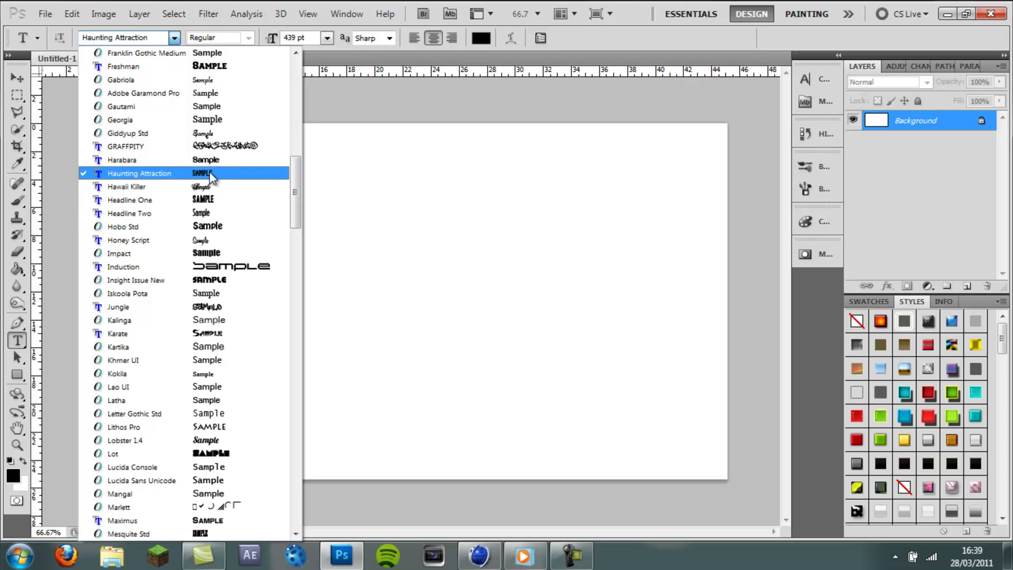
pyautogui.click(149, 173)
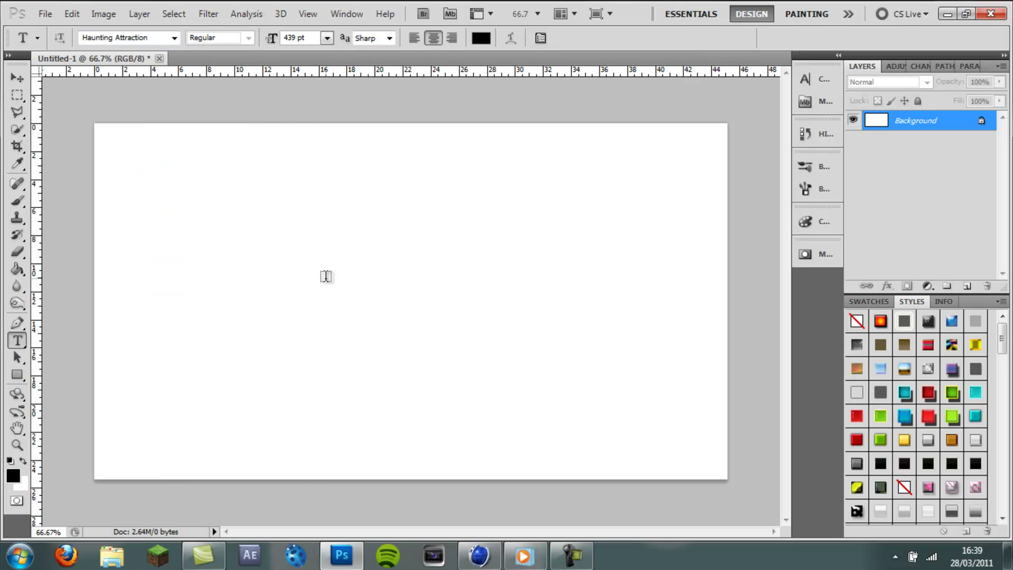
# Type 'ABC' in capitals on the canvas, commit it, and centre the text layer
pyautogui.click(305, 307)
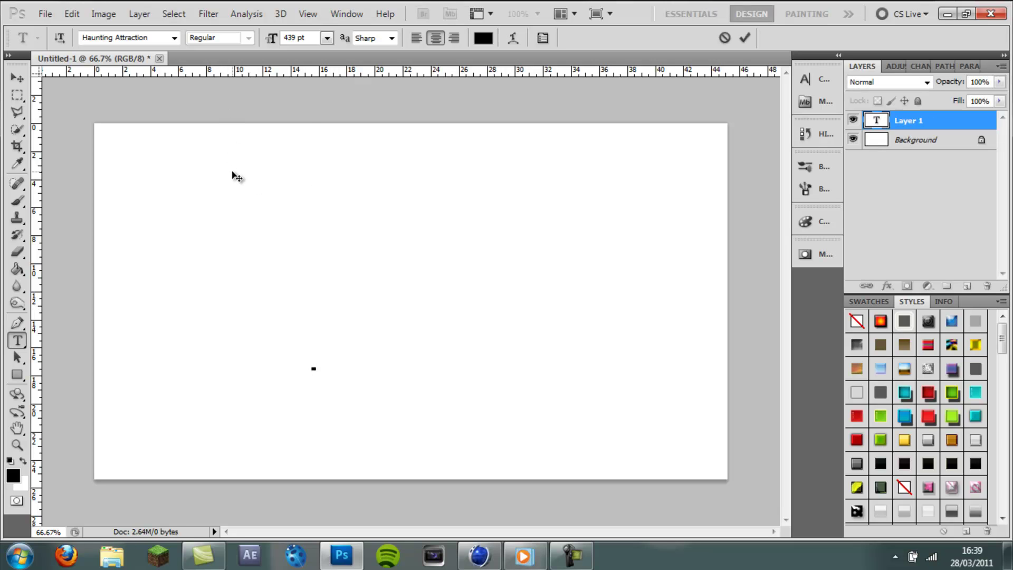
pyautogui.press('capslock')
pyautogui.write('ABC')
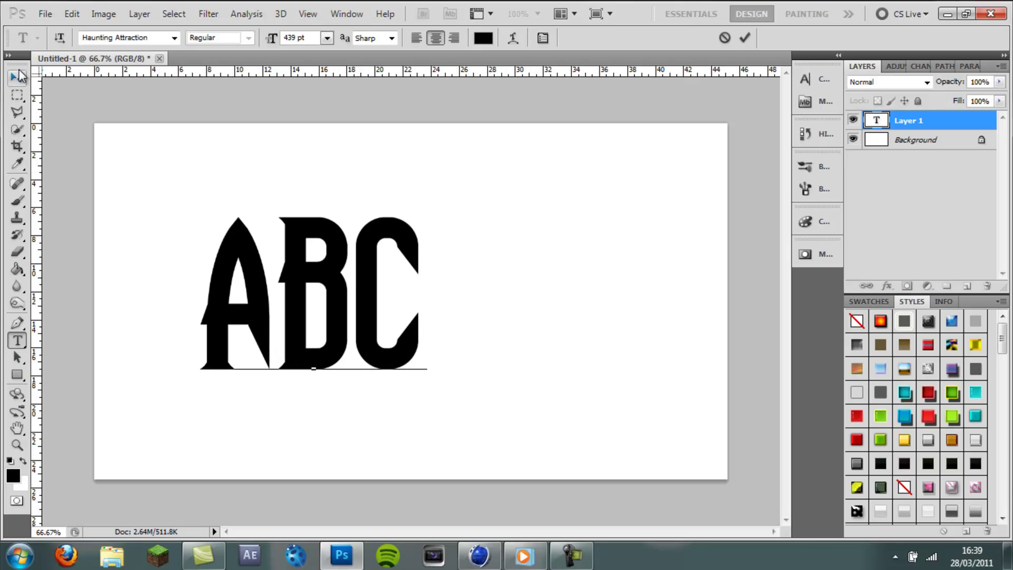
pyautogui.click(17, 78)
pyautogui.moveTo(346, 267); pyautogui.dragTo(441, 266)
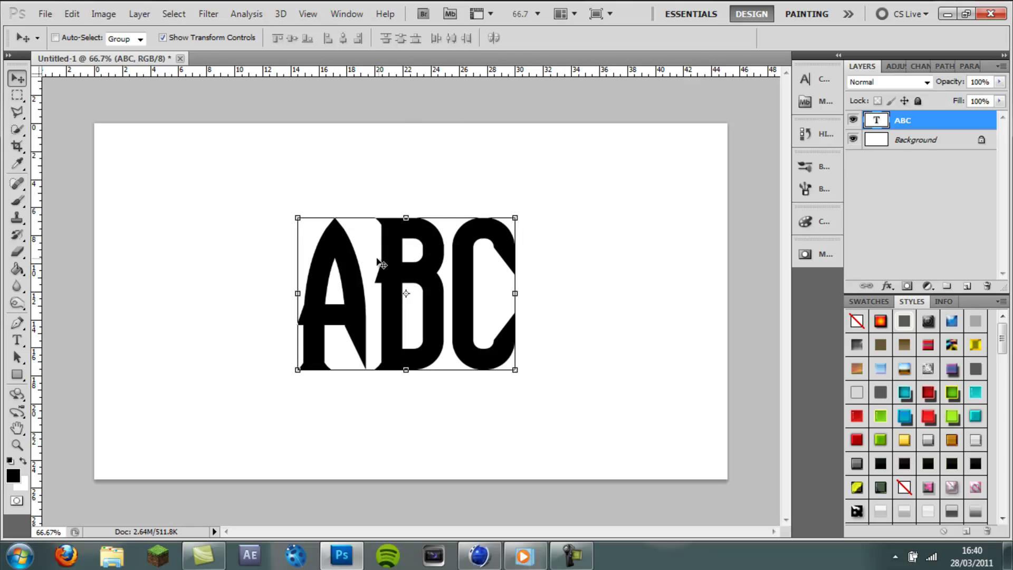
pyautogui.moveTo(434, 267)
pyautogui.mouseDown()
pyautogui.moveTo(448, 262)
pyautogui.moveTo(439, 260)
pyautogui.moveTo(449, 240)
pyautogui.moveTo(441, 262)
pyautogui.mouseUp()
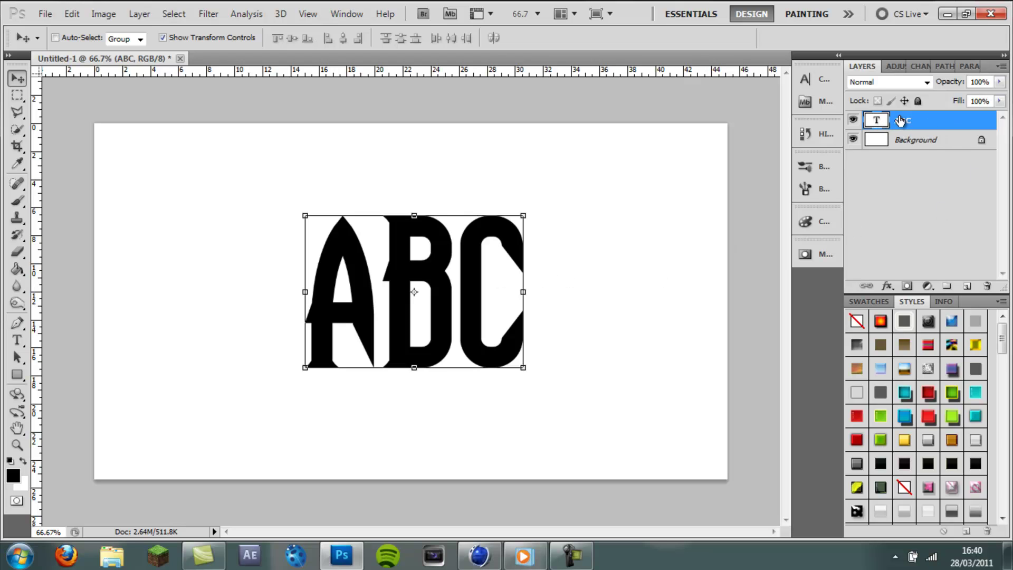
# Load the ABC letter selection and expand it by 10 px, twice
pyautogui.keyDown('ctrl'); pyautogui.click(876, 123); pyautogui.keyUp('ctrl')
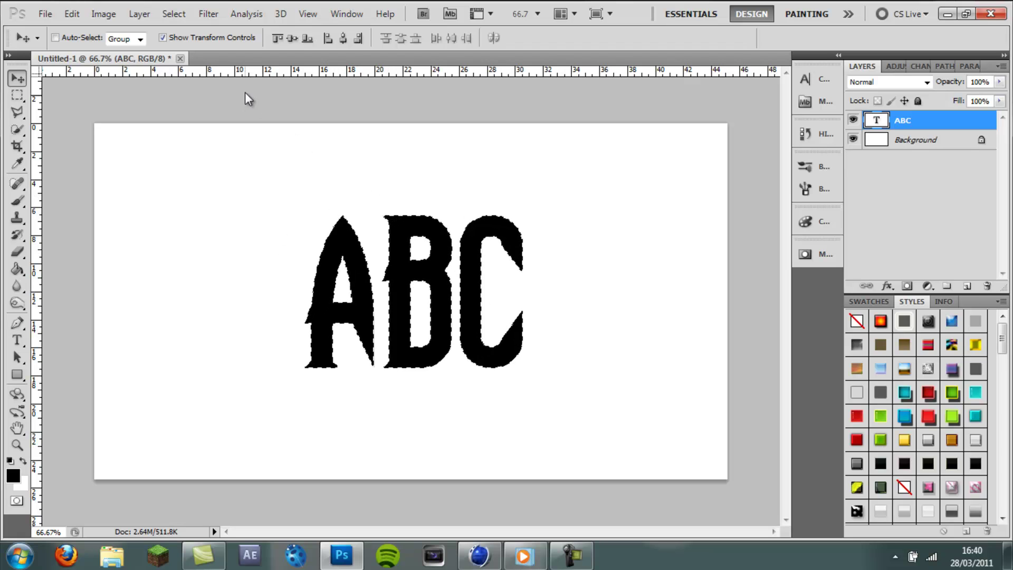
pyautogui.click(175, 17)
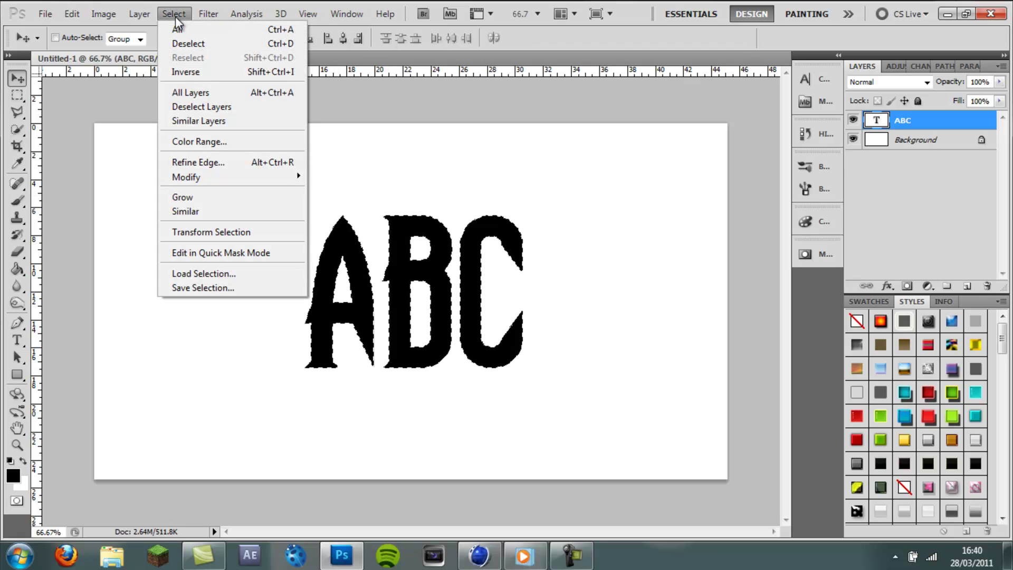
pyautogui.moveTo(199, 179)
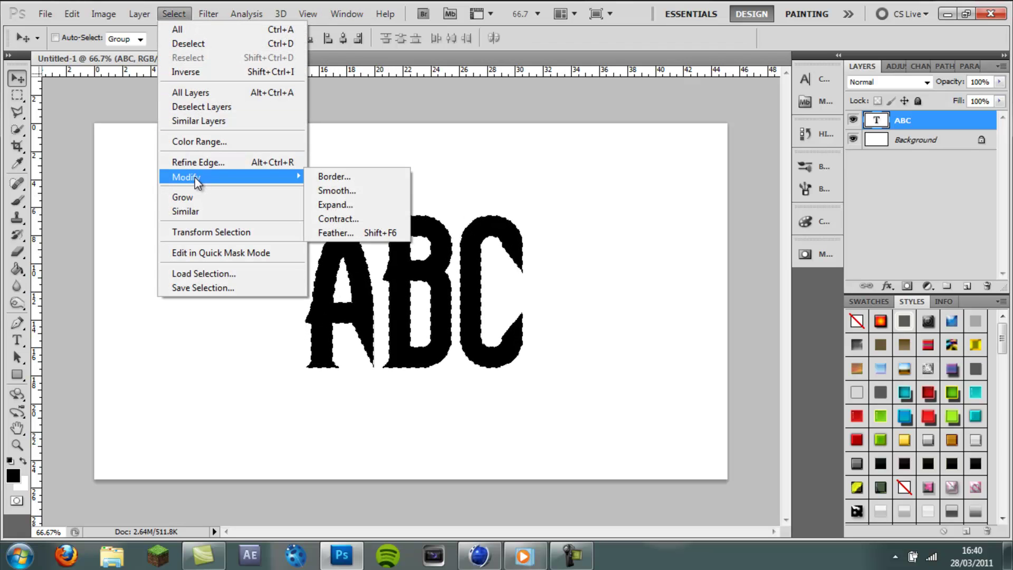
pyautogui.click(338, 205)
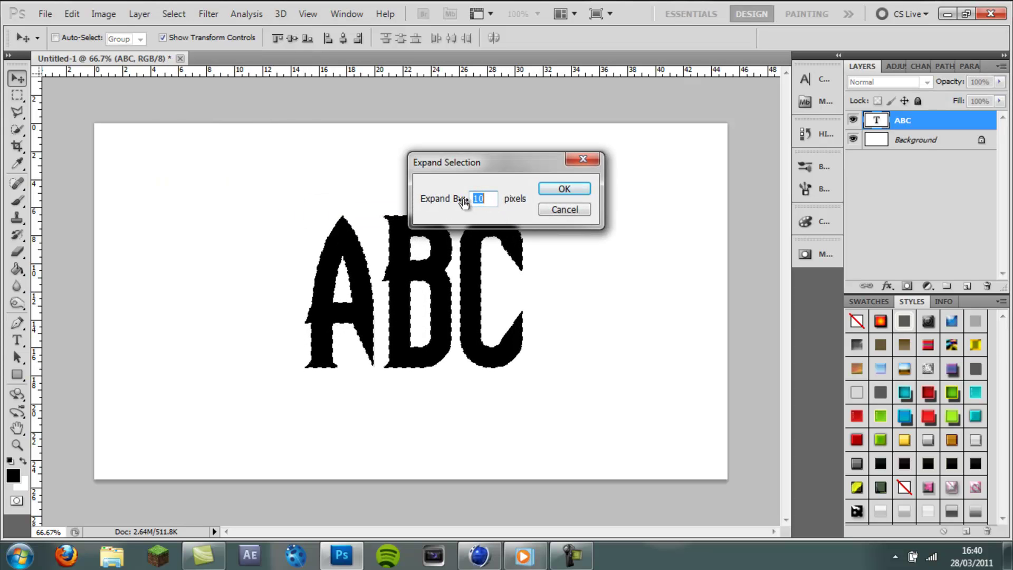
pyautogui.click(567, 191)
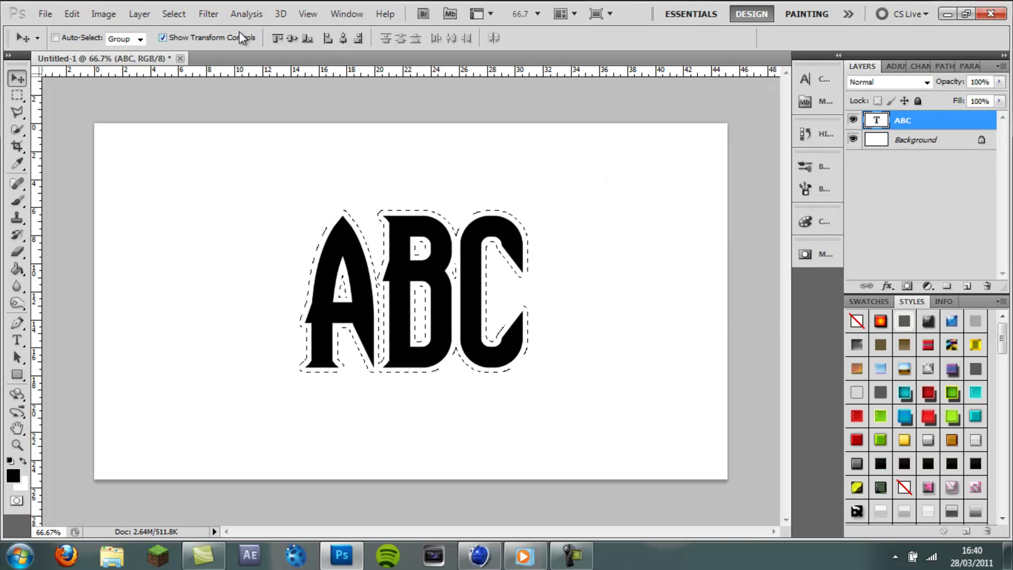
pyautogui.click(175, 15)
pyautogui.moveTo(211, 176)
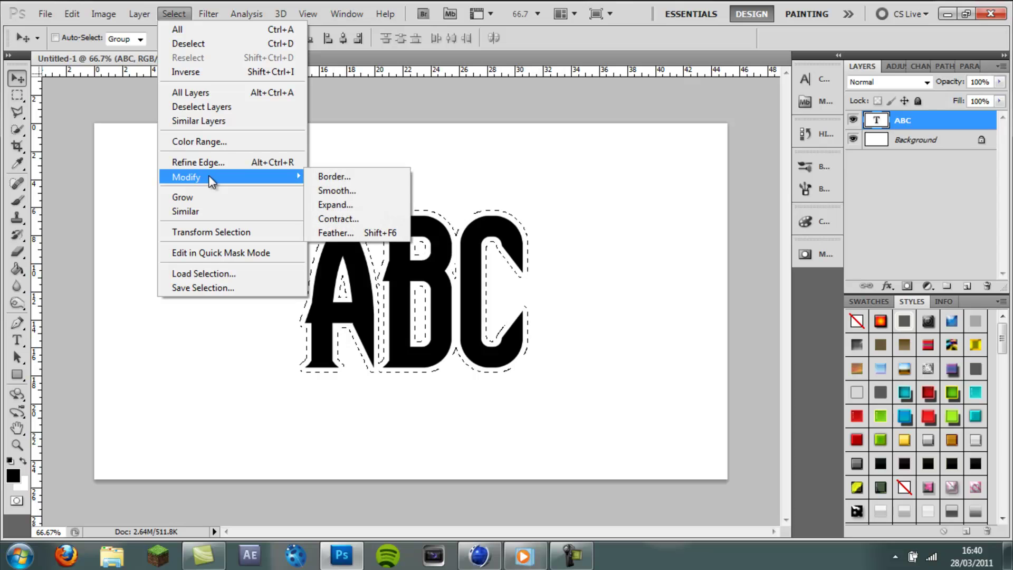
pyautogui.click(337, 213)
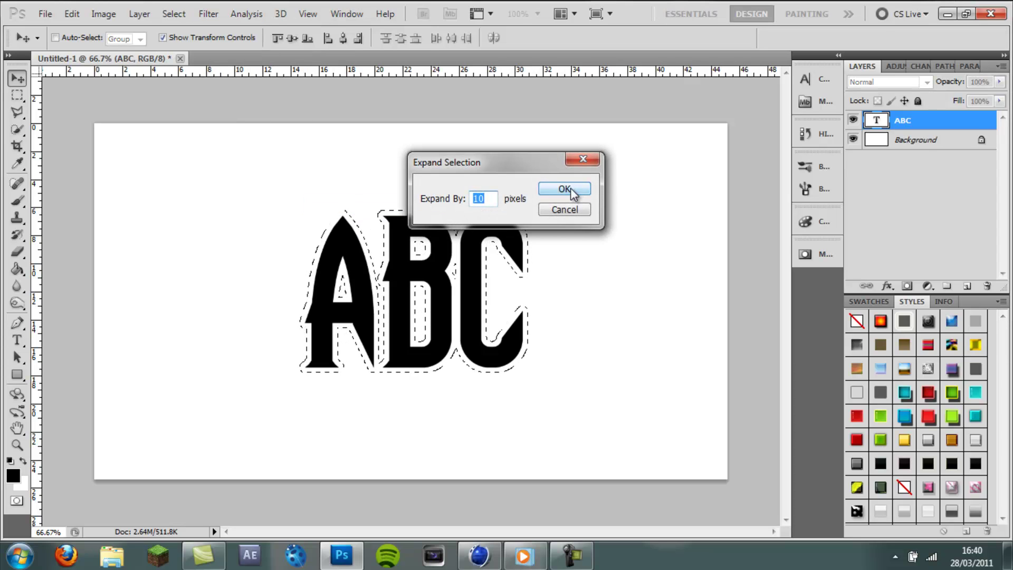
pyautogui.click(572, 193)
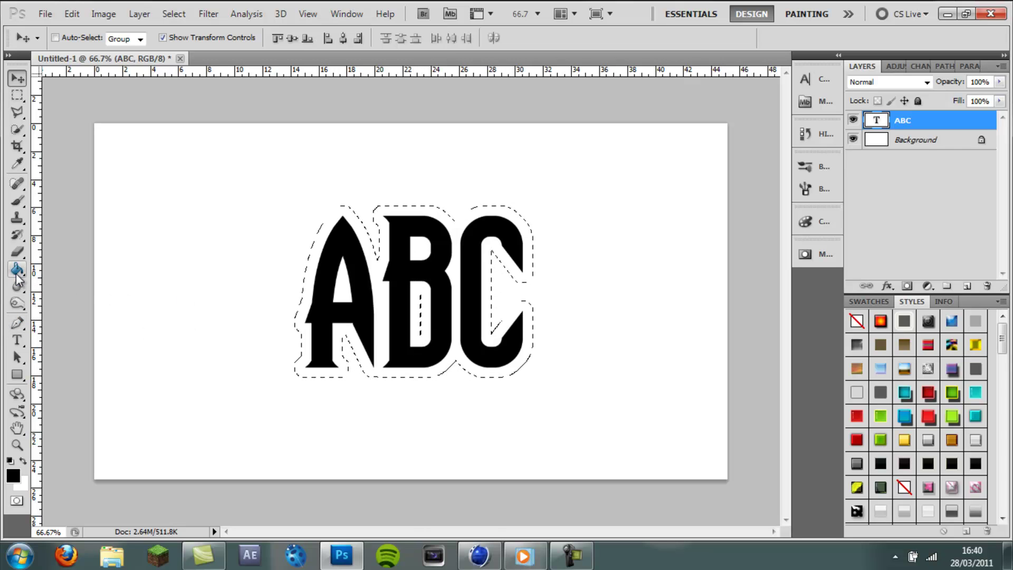
# Fill the expanded ABC selection with black on a new Layer 1 and deselect
pyautogui.click(967, 285)
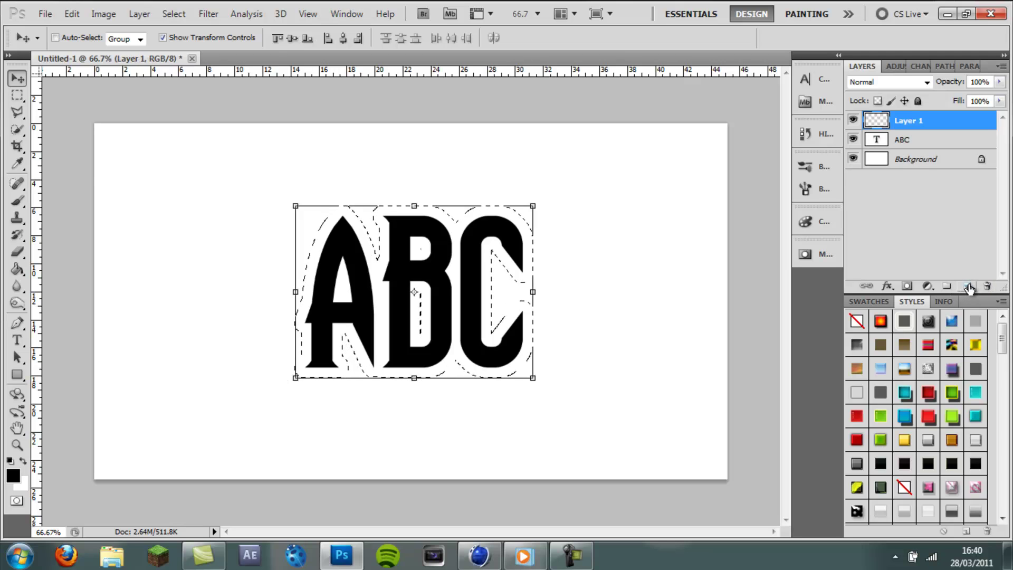
pyautogui.click(18, 270)
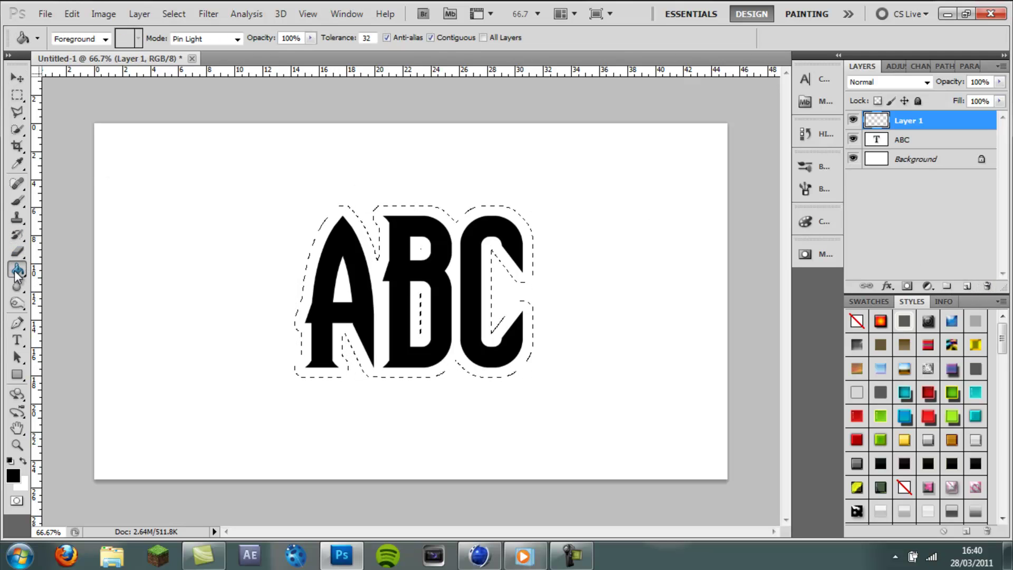
pyautogui.click(12, 477)
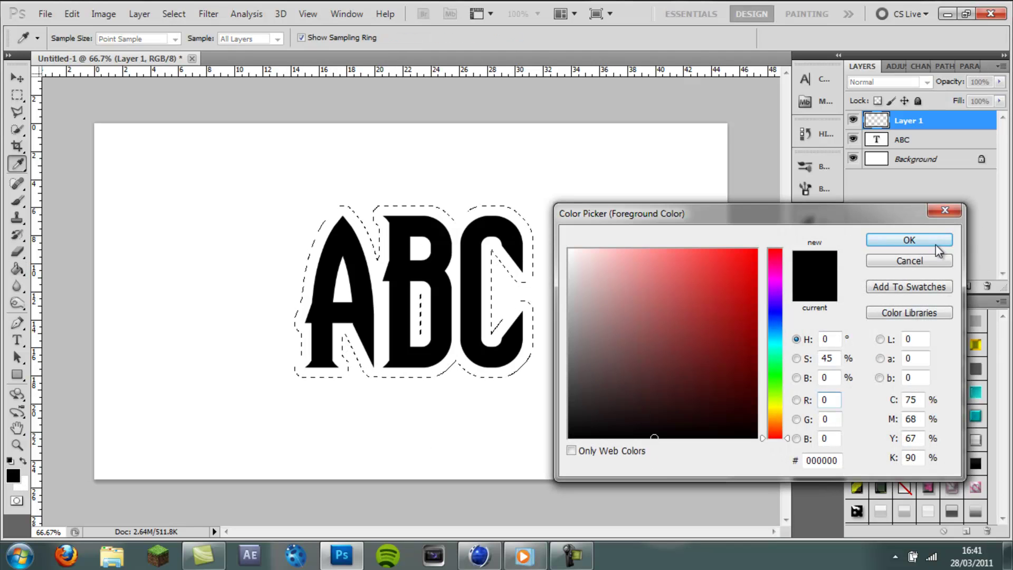
pyautogui.click(939, 242)
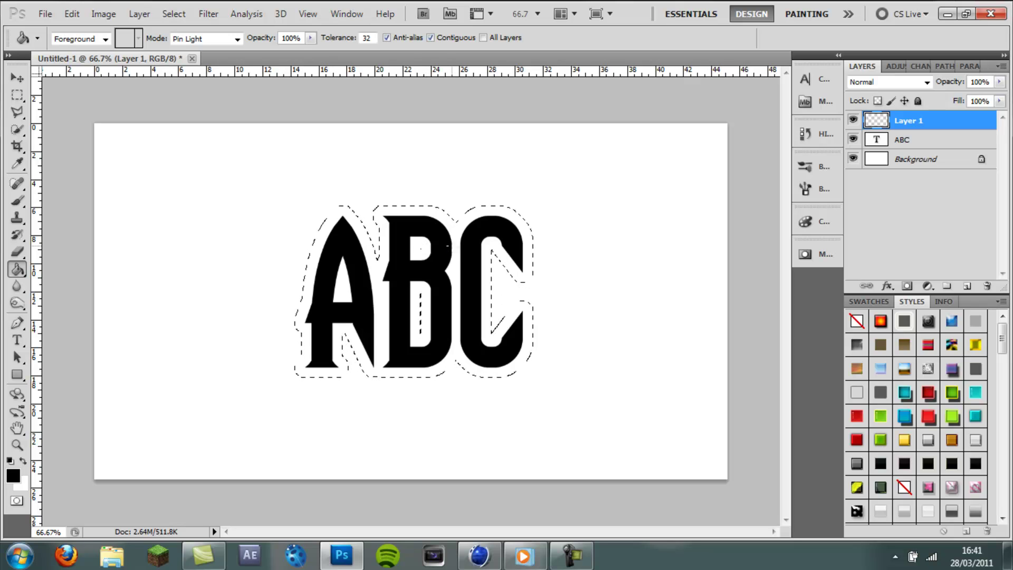
pyautogui.click(431, 268)
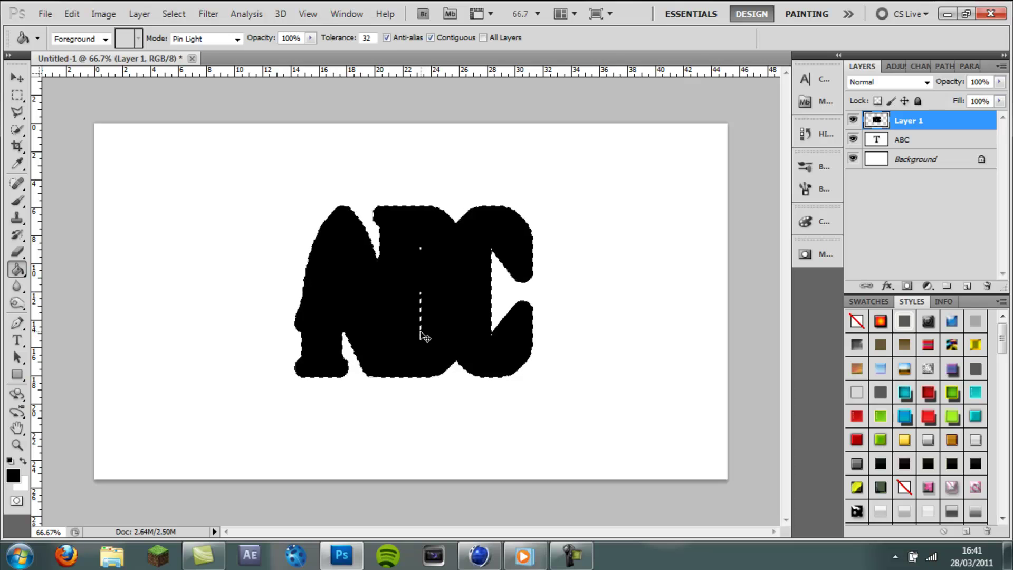
pyautogui.hotkey('ctrl', 'd')
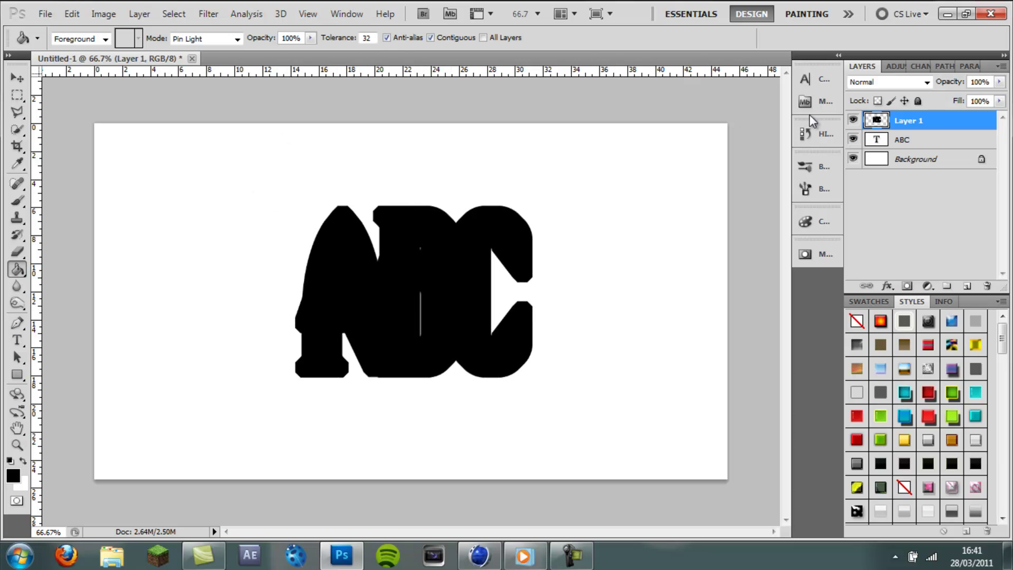
# Delete the original ABC text layer
pyautogui.click(917, 150)
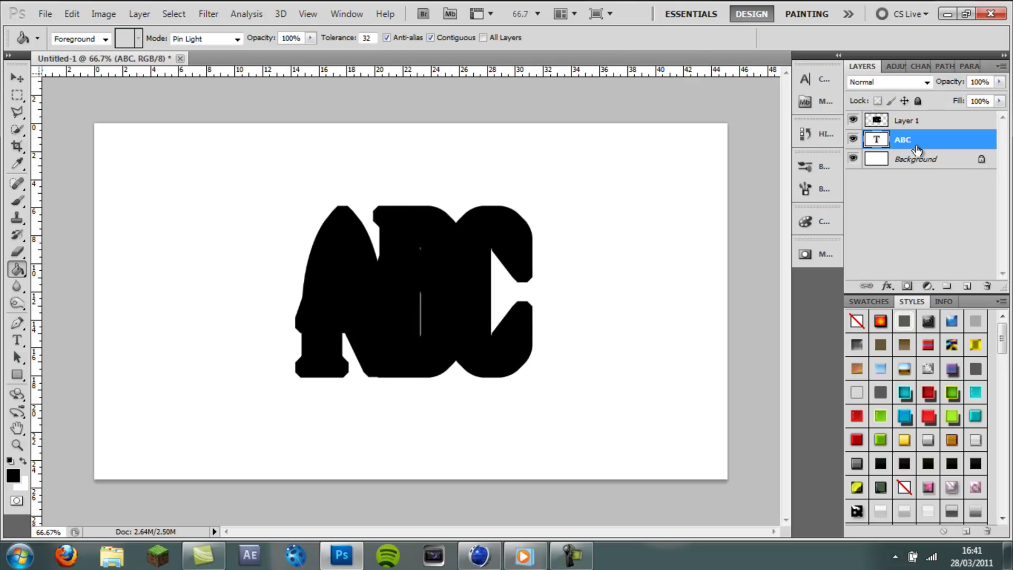
pyautogui.press('Delete')
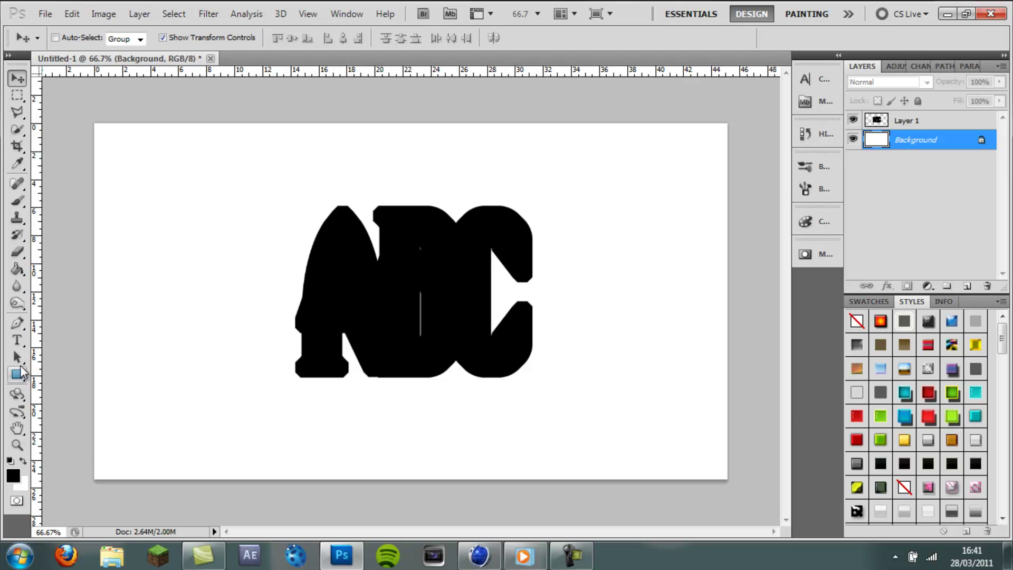
pyautogui.click(17, 375)
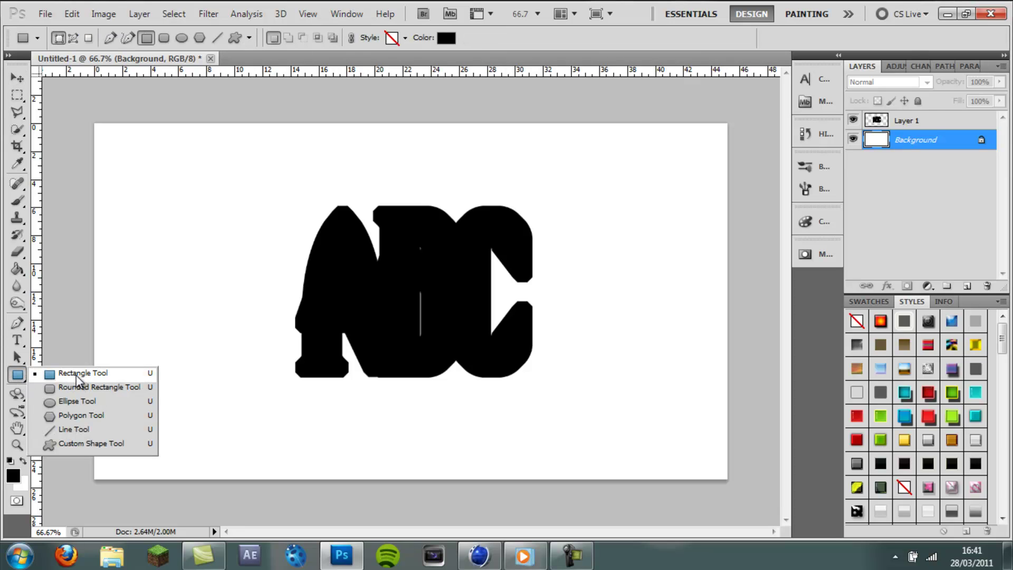
# Draw a rectangle over the B to fill its gaps
pyautogui.click(15, 376)
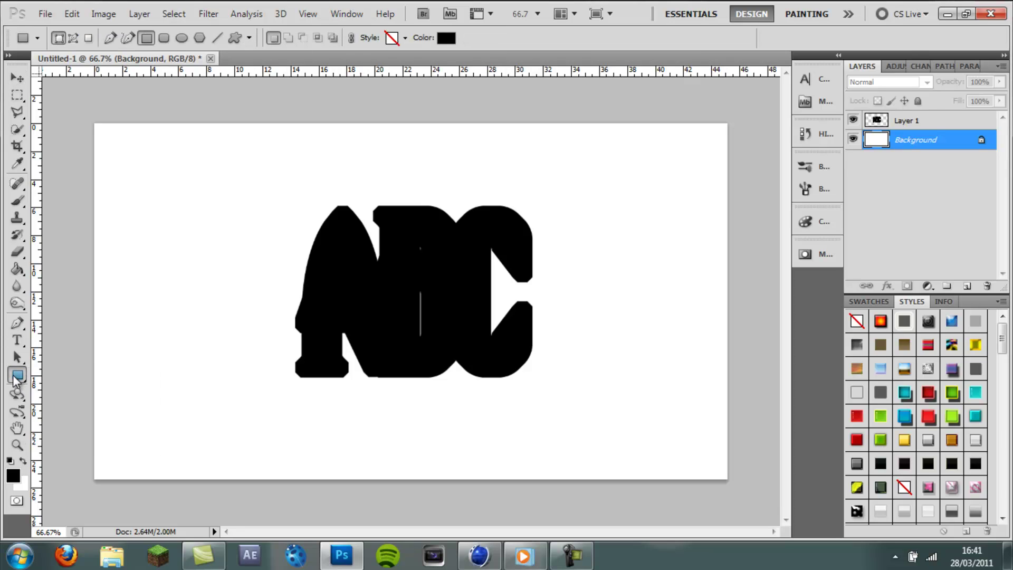
pyautogui.click(908, 124)
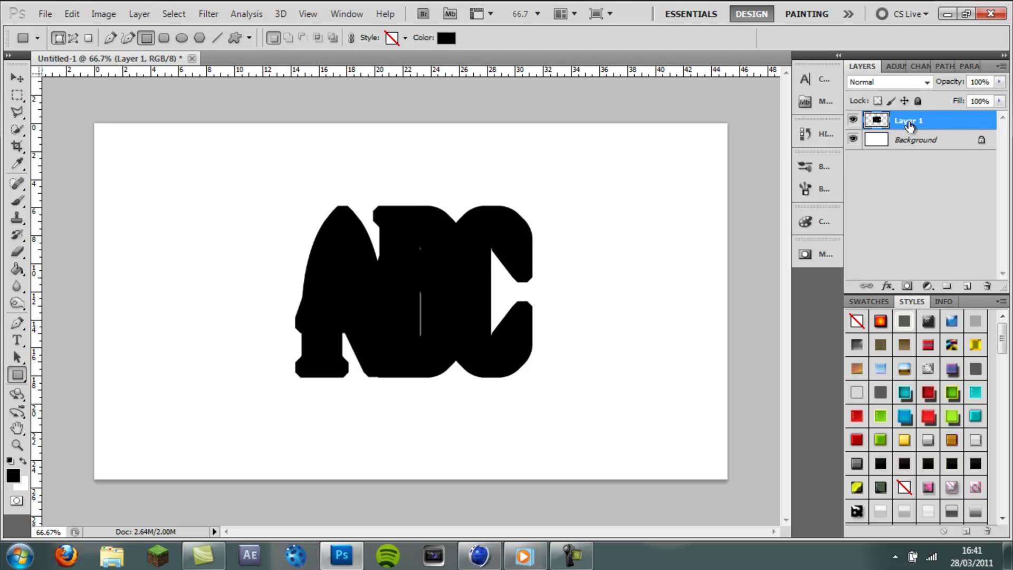
pyautogui.moveTo(406, 235); pyautogui.dragTo(435, 351)
pyautogui.press('Return')
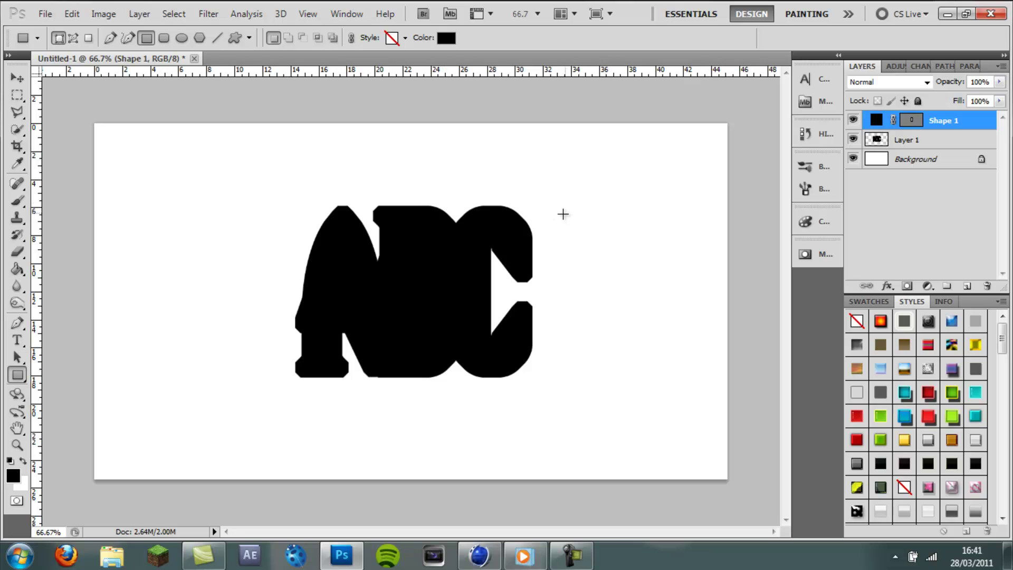
# Merge Shape 1 and Layer 1 into one backplate layer, nudge it, and bring up Cinema 4D
pyautogui.click(908, 144)
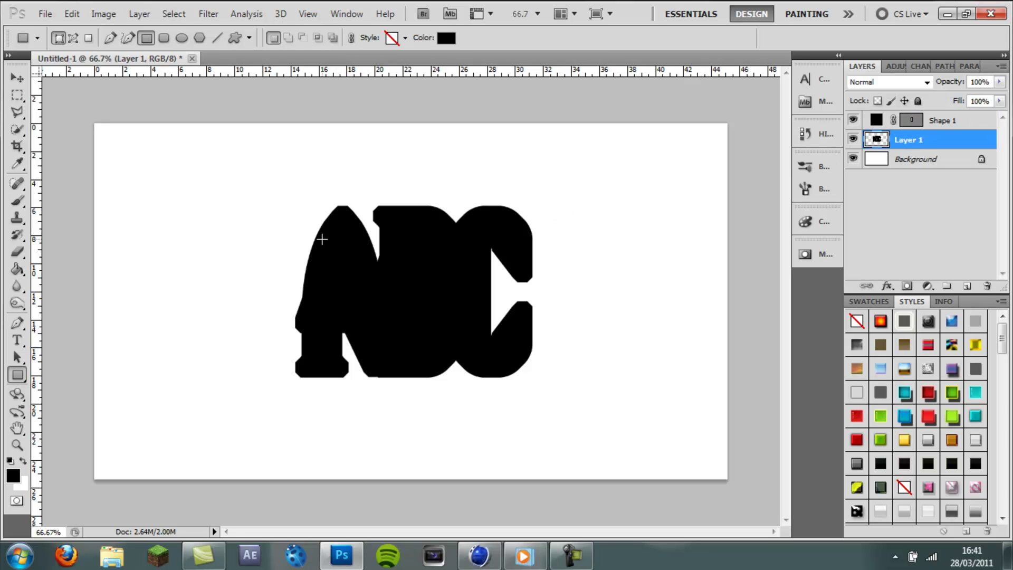
pyautogui.keyDown('ctrl'); pyautogui.click(944, 124); pyautogui.keyUp('ctrl')
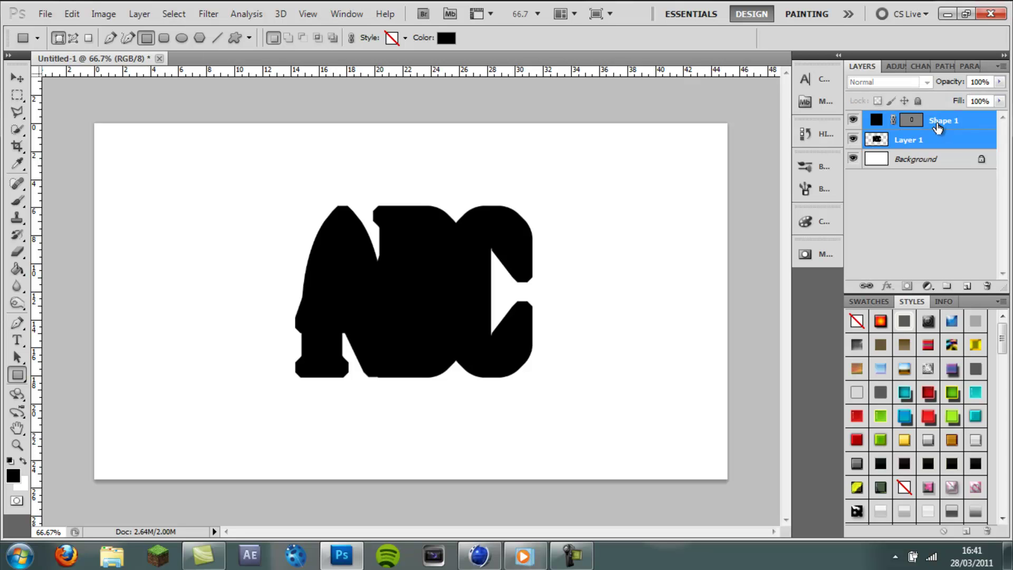
pyautogui.hotkey('ctrl', 'e')
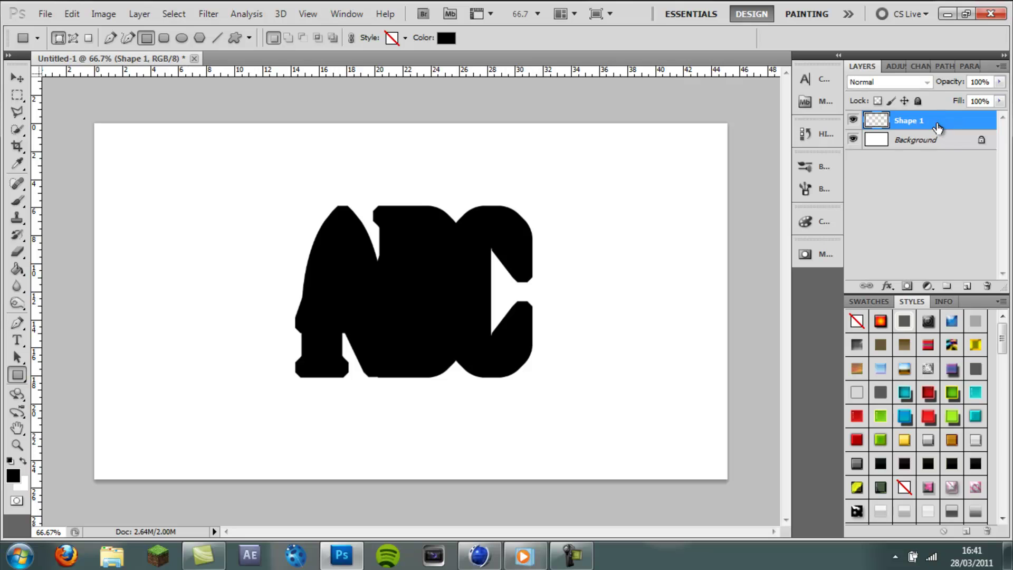
pyautogui.click(17, 78)
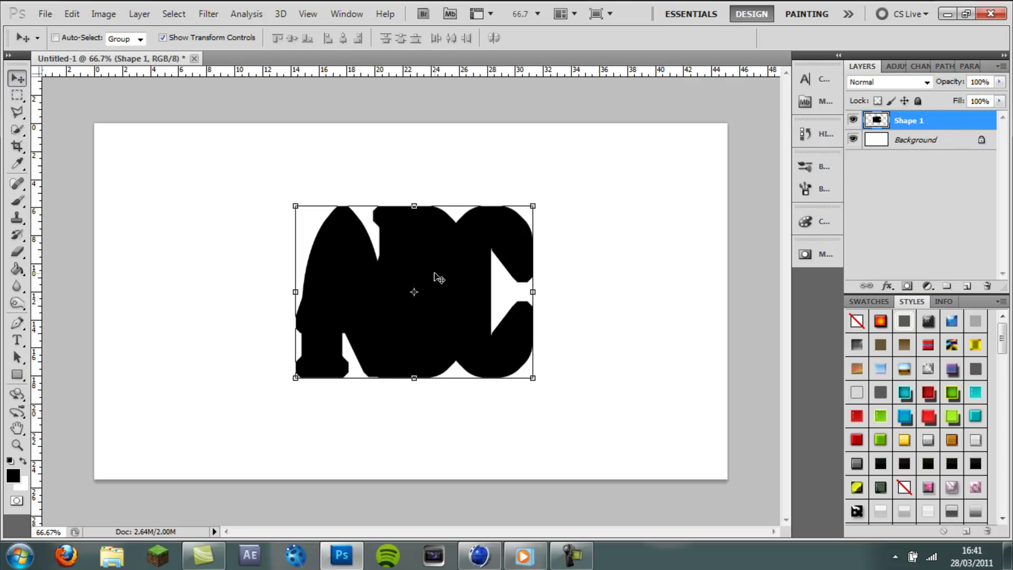
pyautogui.moveTo(435, 275)
pyautogui.mouseDown()
pyautogui.moveTo(452, 293)
pyautogui.moveTo(388, 274)
pyautogui.moveTo(536, 290)
pyautogui.moveTo(432, 280)
pyautogui.moveTo(443, 264)
pyautogui.moveTo(407, 274)
pyautogui.moveTo(430, 275)
pyautogui.mouseUp()
pyautogui.click(479, 555)
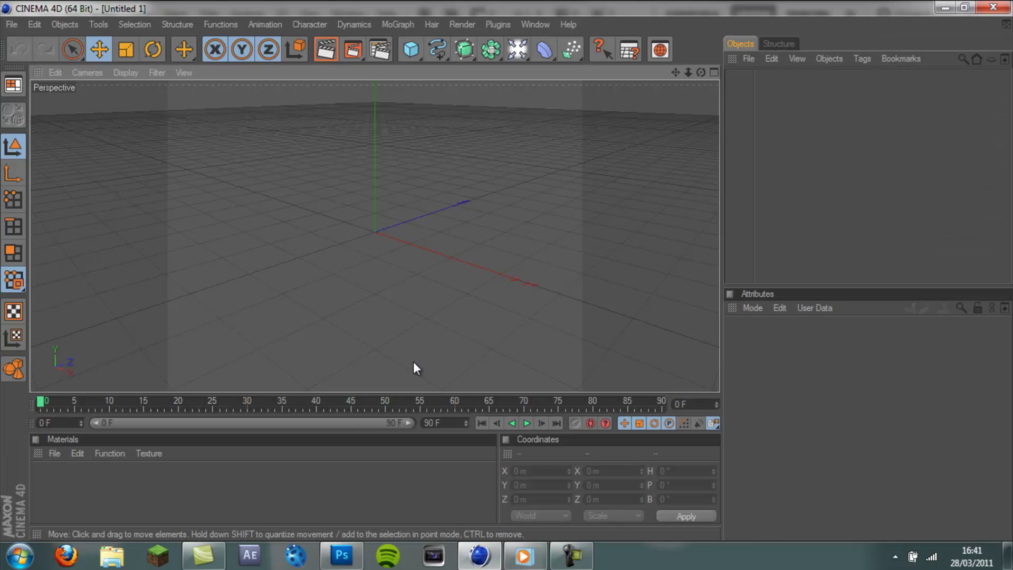
# Back in Photoshop, select the black ABC shape with the Magic Wand
pyautogui.click(341, 555)
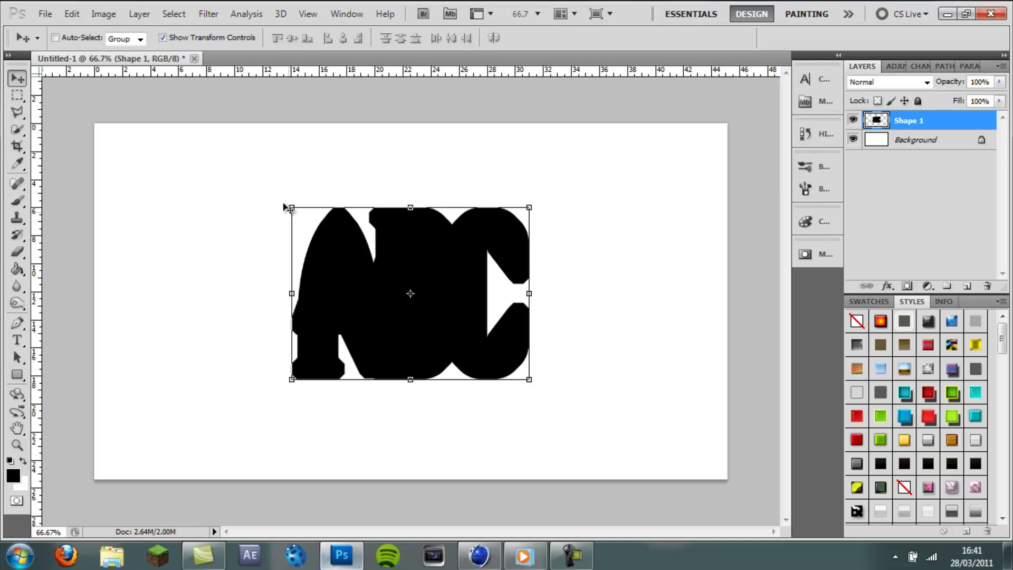
pyautogui.click(16, 132)
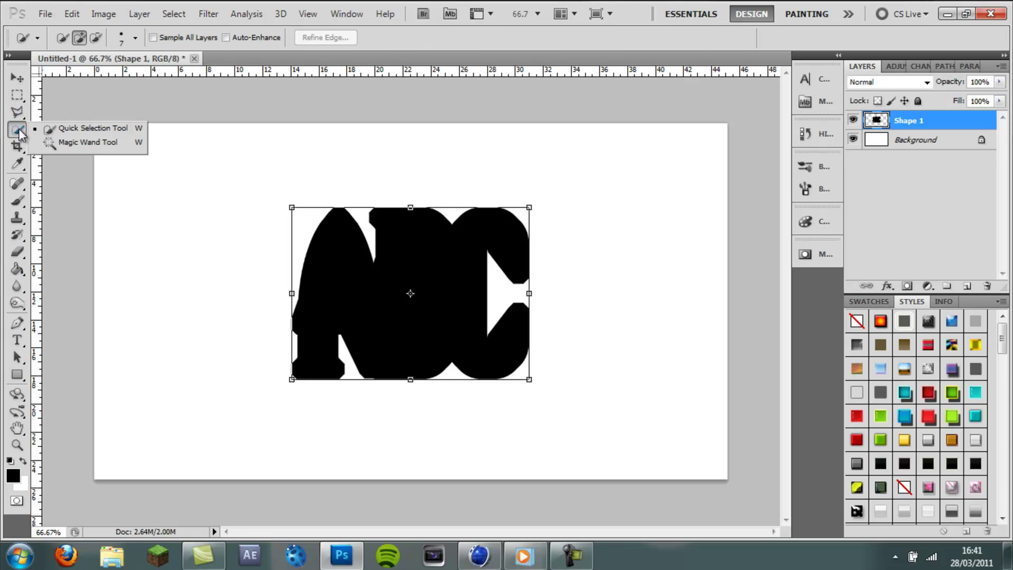
pyautogui.click(84, 143)
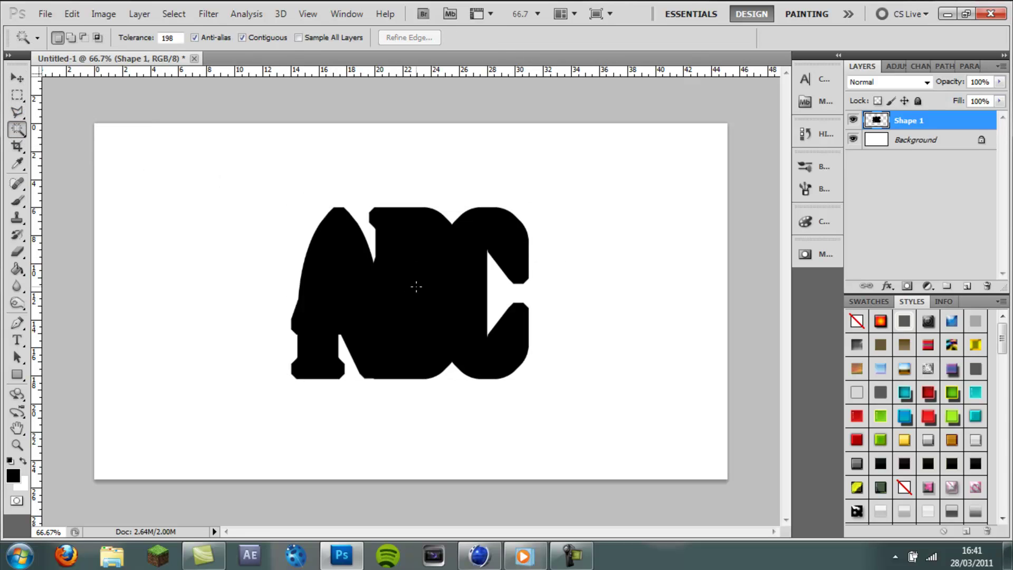
pyautogui.click(417, 286)
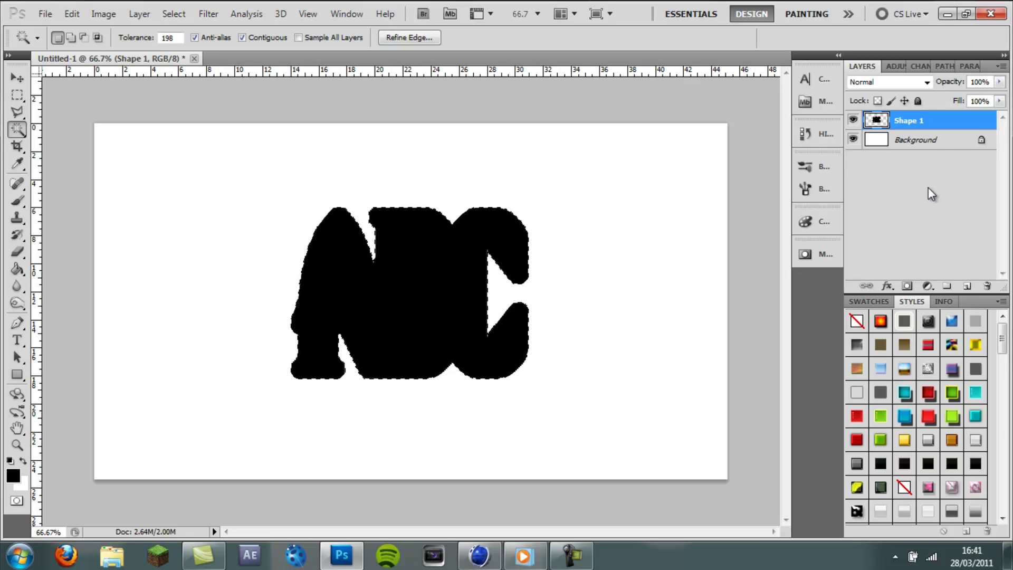
# Make a Work Path from the selection in the Paths panel, then return to Layers
pyautogui.click(945, 66)
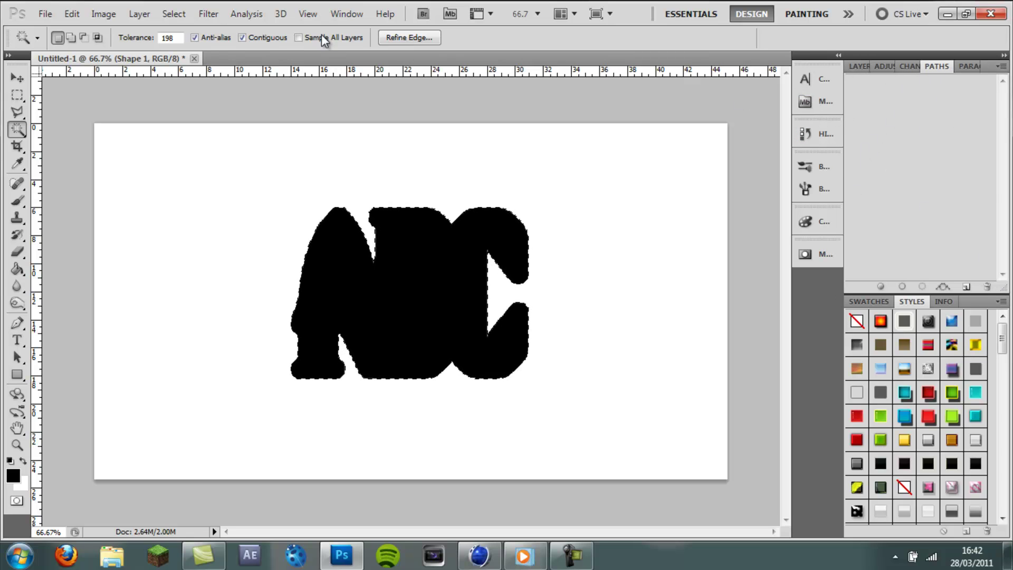
pyautogui.click(353, 16)
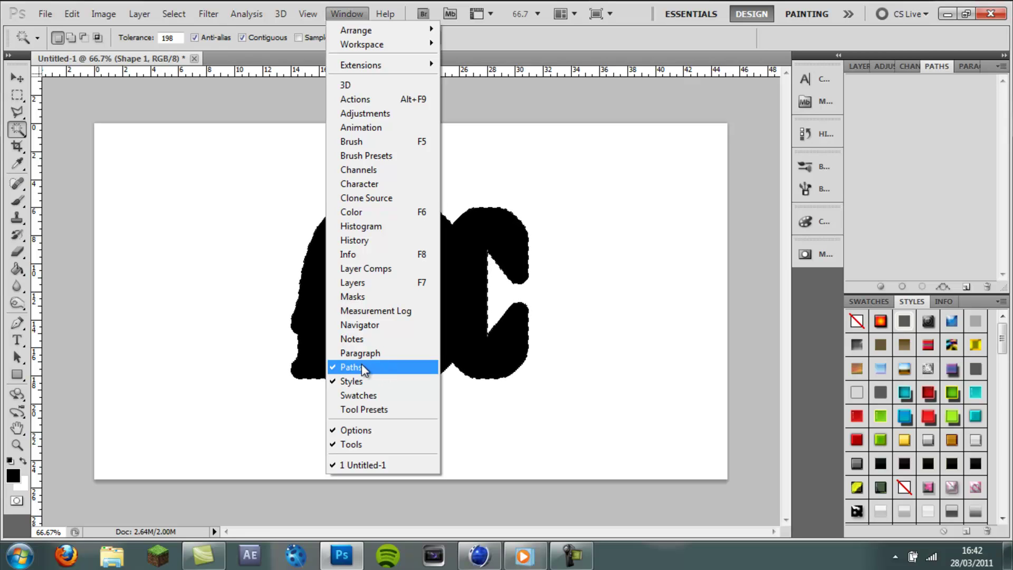
pyautogui.click(897, 179)
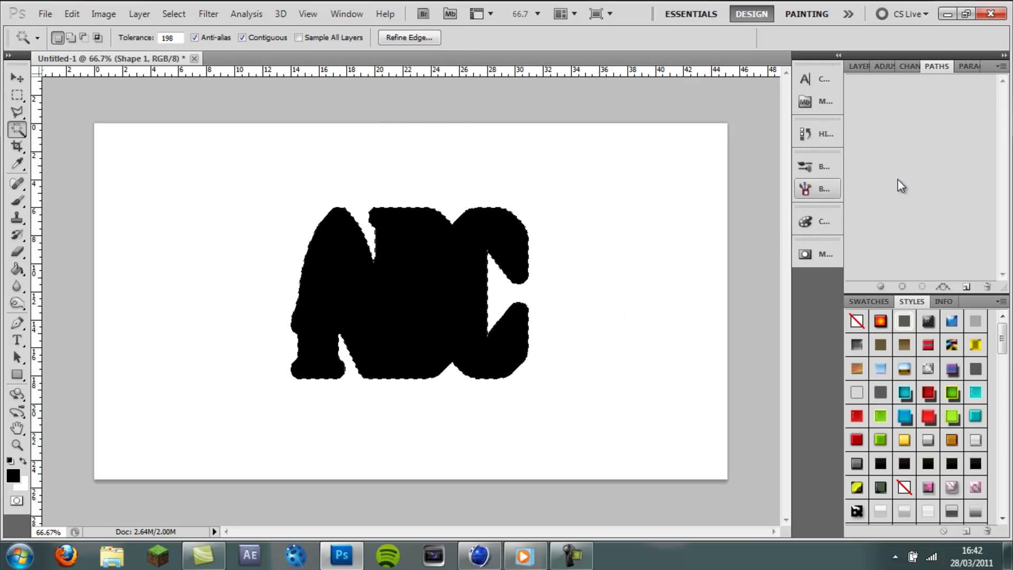
pyautogui.click(943, 288)
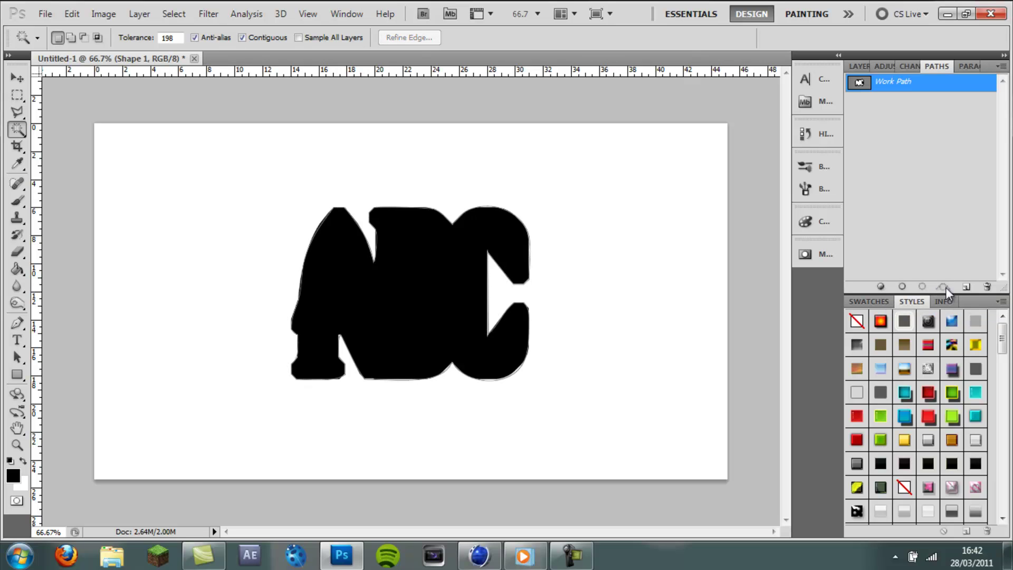
pyautogui.click(860, 66)
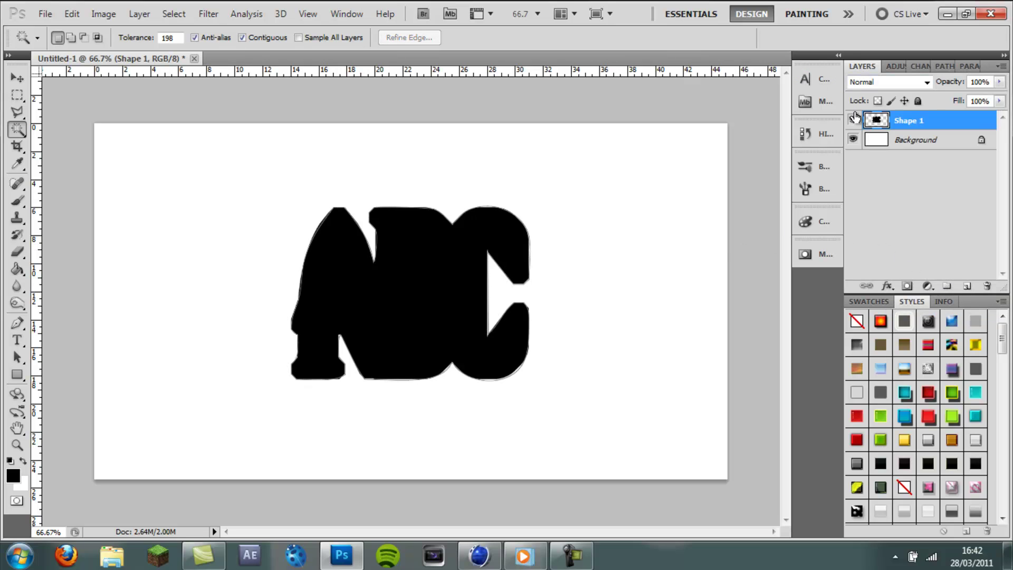
# Hide the Shape 1 fill and export the Work Path via Paths to Illustrator
pyautogui.click(853, 120)
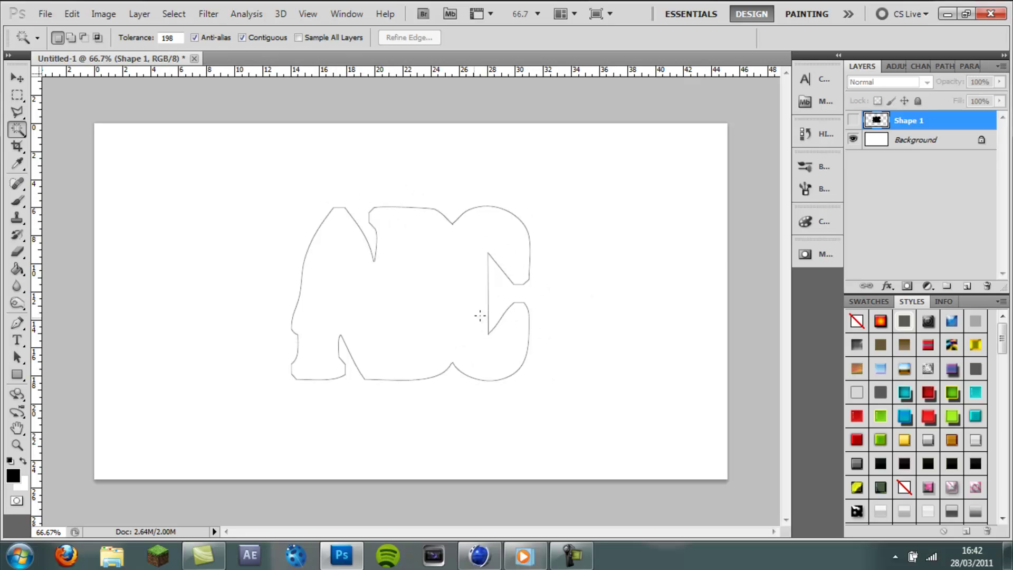
pyautogui.click(944, 67)
pyautogui.click(45, 14)
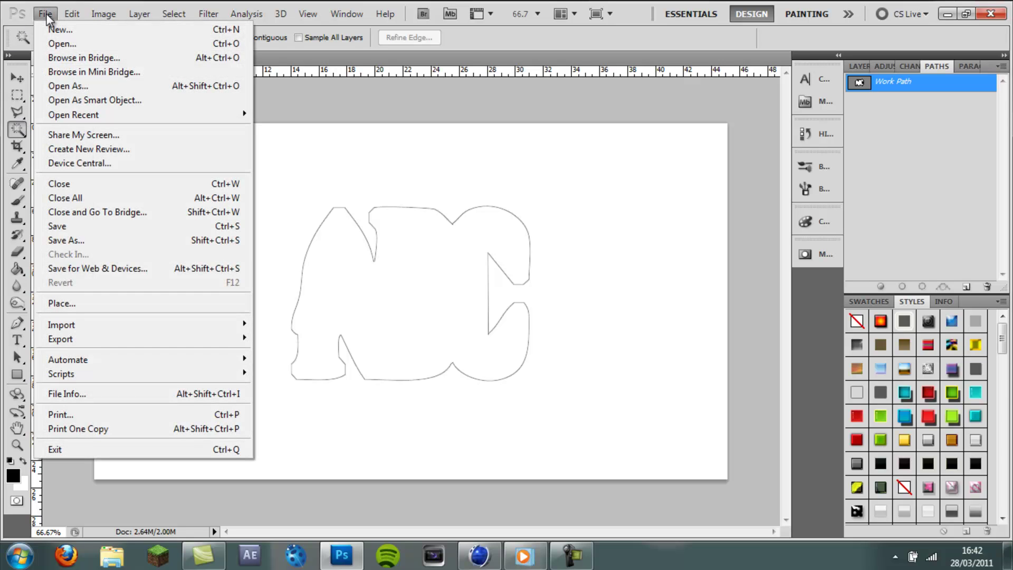
pyautogui.moveTo(64, 340)
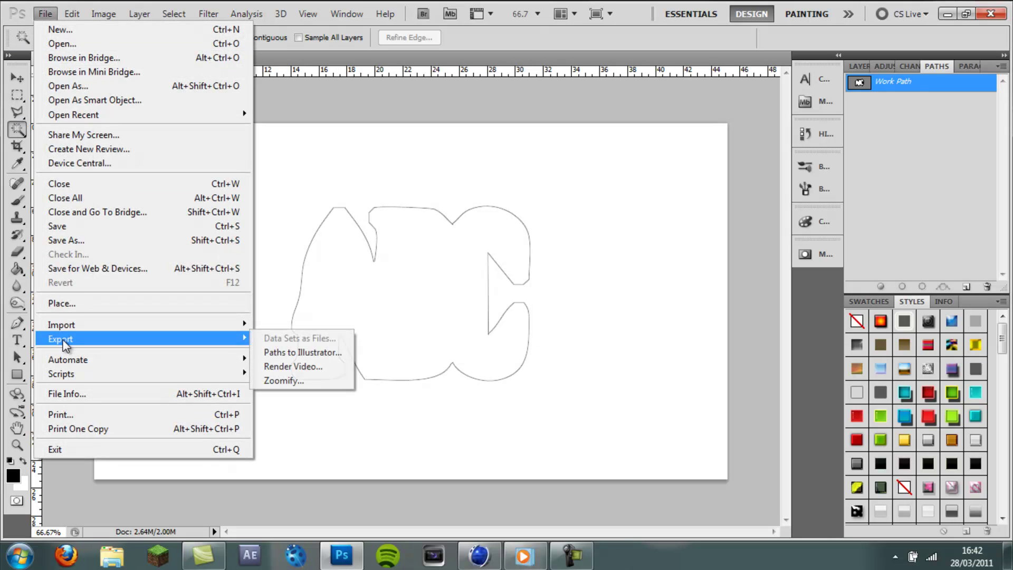
pyautogui.click(287, 351)
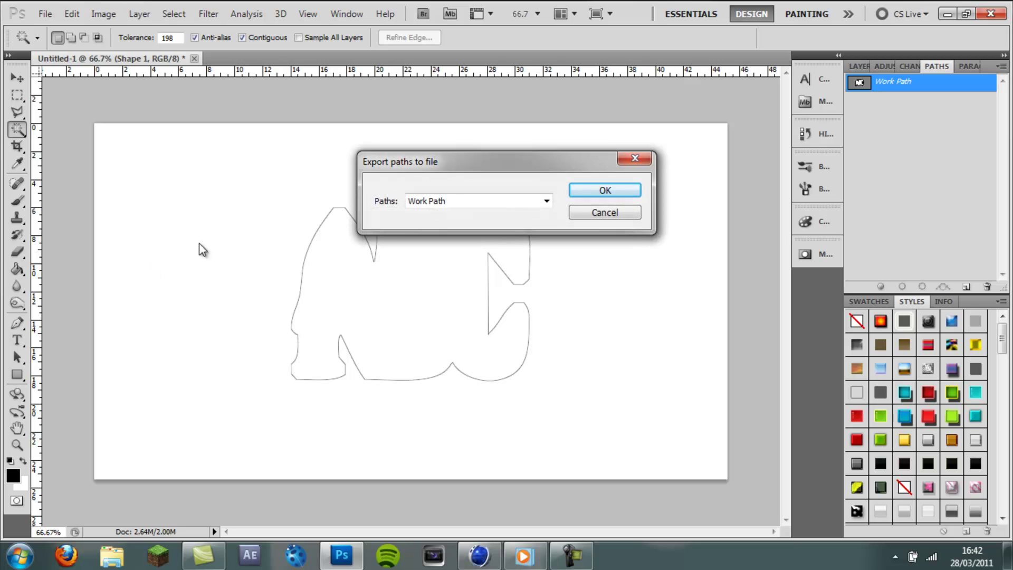
pyautogui.click(499, 203)
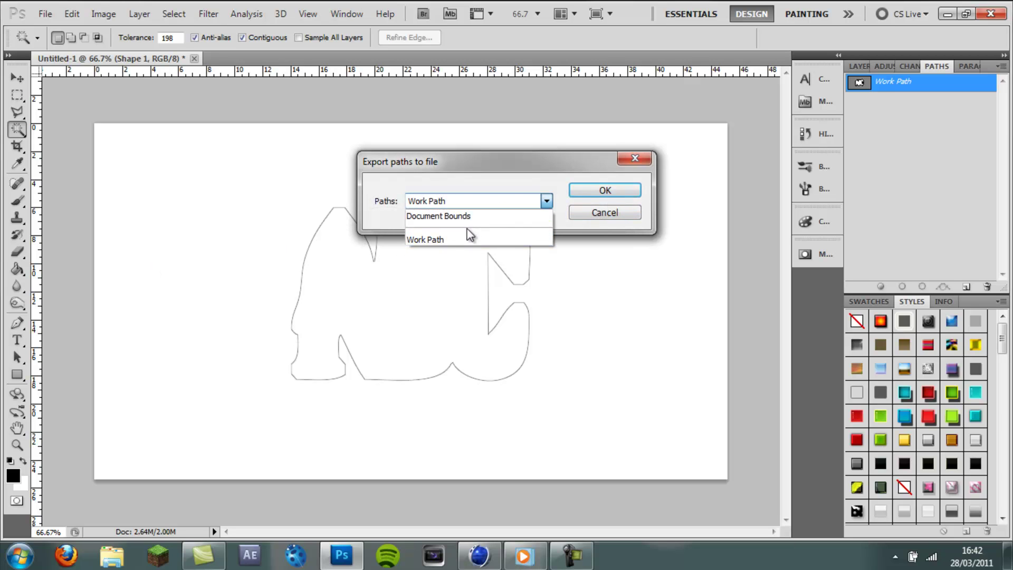
pyautogui.click(435, 246)
pyautogui.click(633, 191)
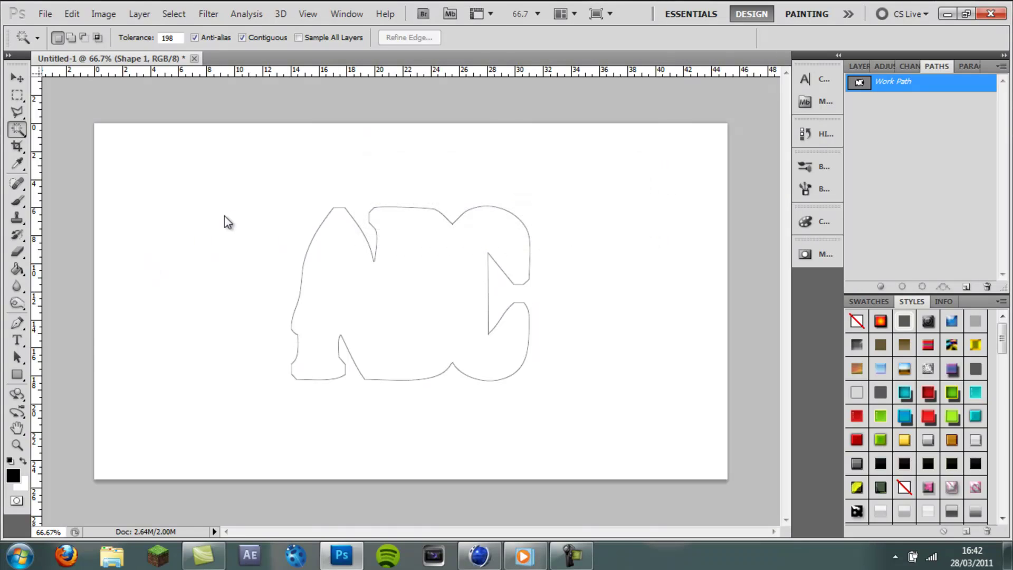
# Save the export to the Desktop as ABC.ai
pyautogui.click(58, 102)
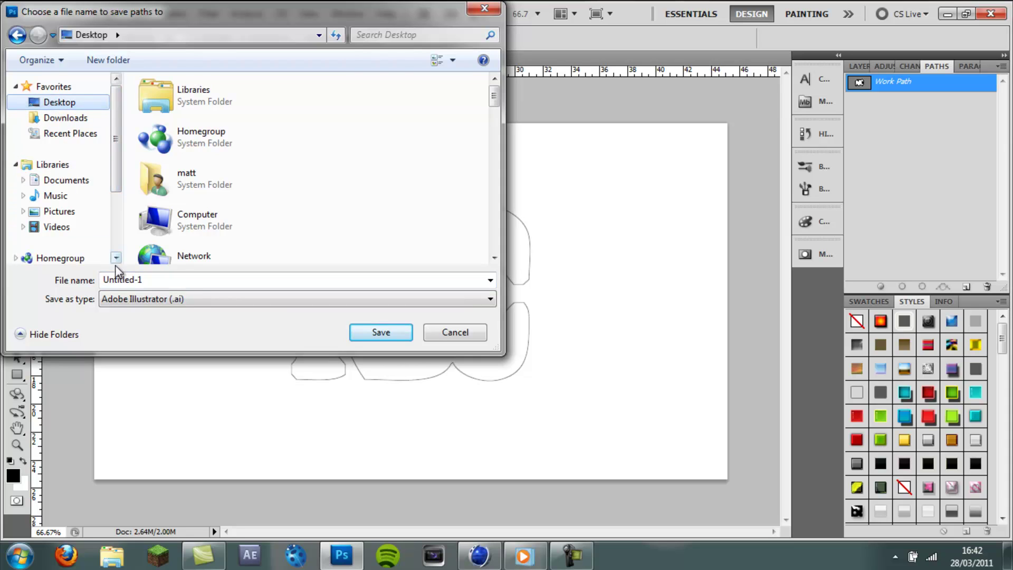
pyautogui.write('ABC')
pyautogui.press('capslock')
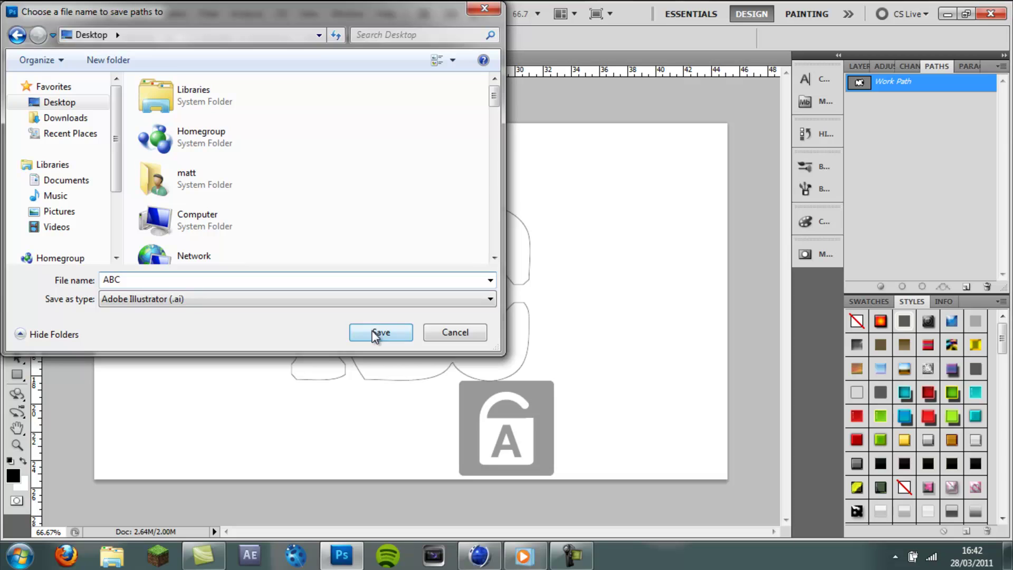
pyautogui.click(376, 334)
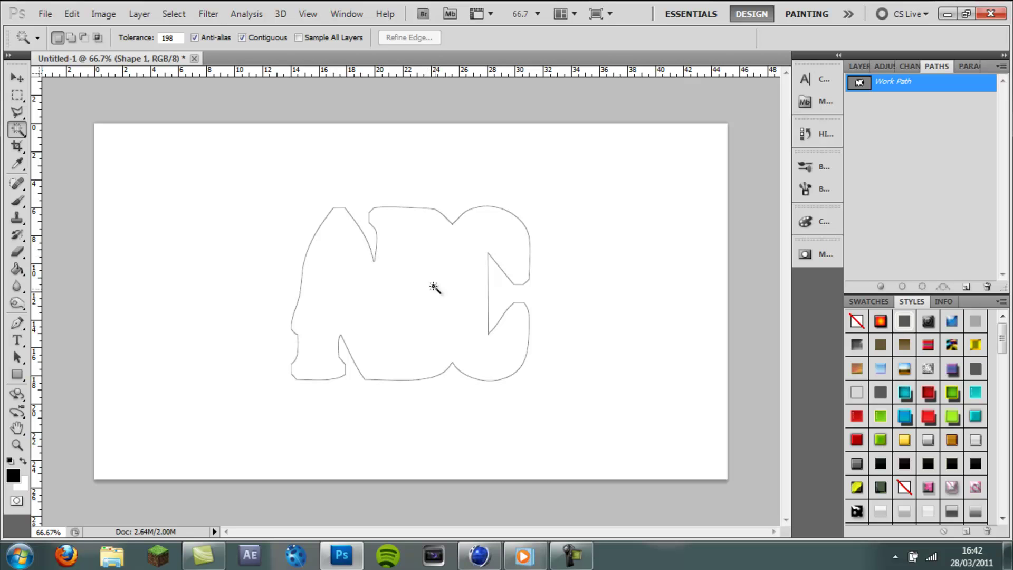
# Set Cinema 4D's render output to 1280 × 720 pixels (HDTV 16:9)
pyautogui.click(480, 557)
pyautogui.click(572, 555)
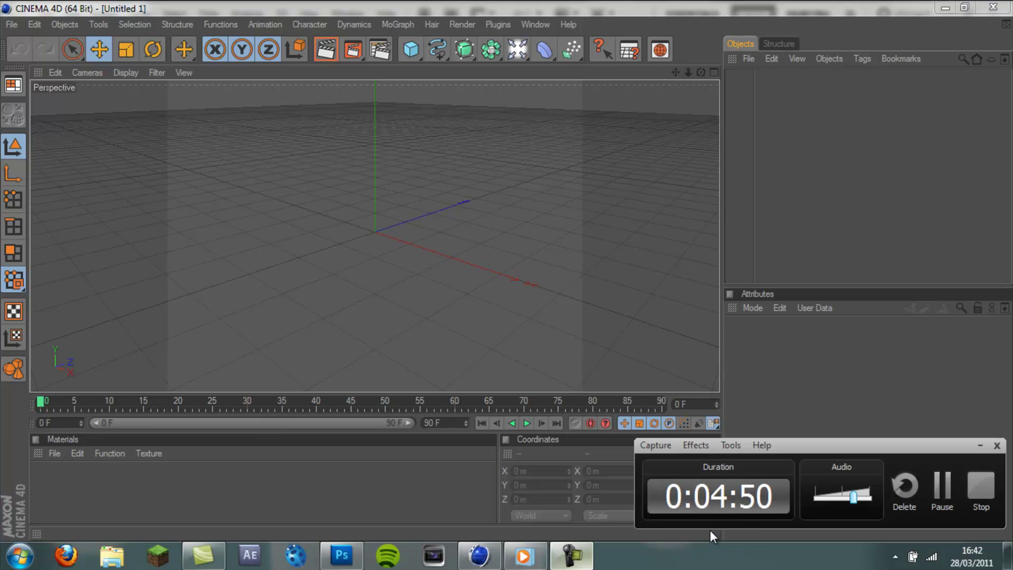
pyautogui.click(981, 446)
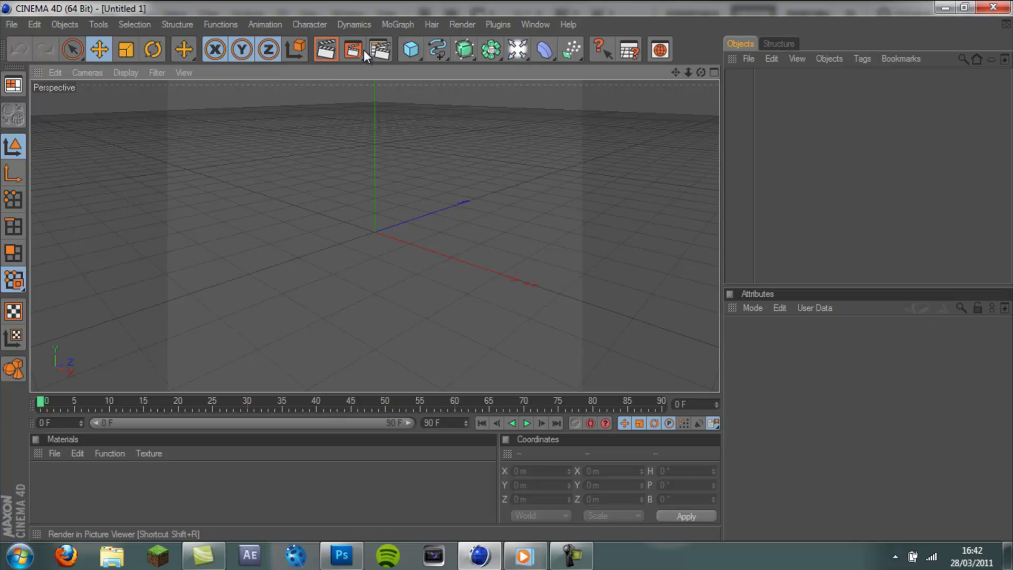
pyautogui.click(379, 49)
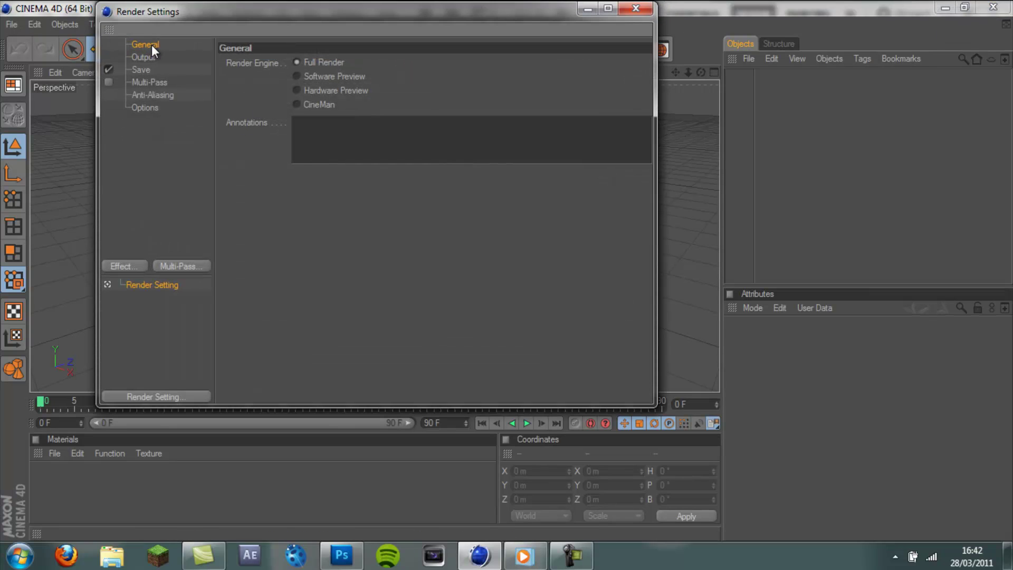
pyautogui.click(144, 57)
pyautogui.doubleClick(311, 77)
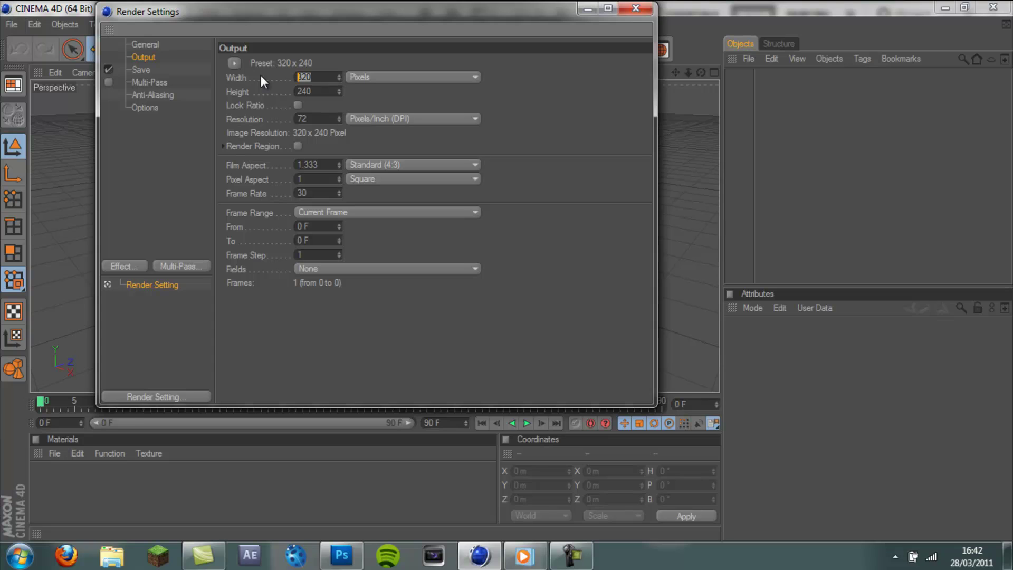
pyautogui.write('1280')
pyautogui.doubleClick(313, 91)
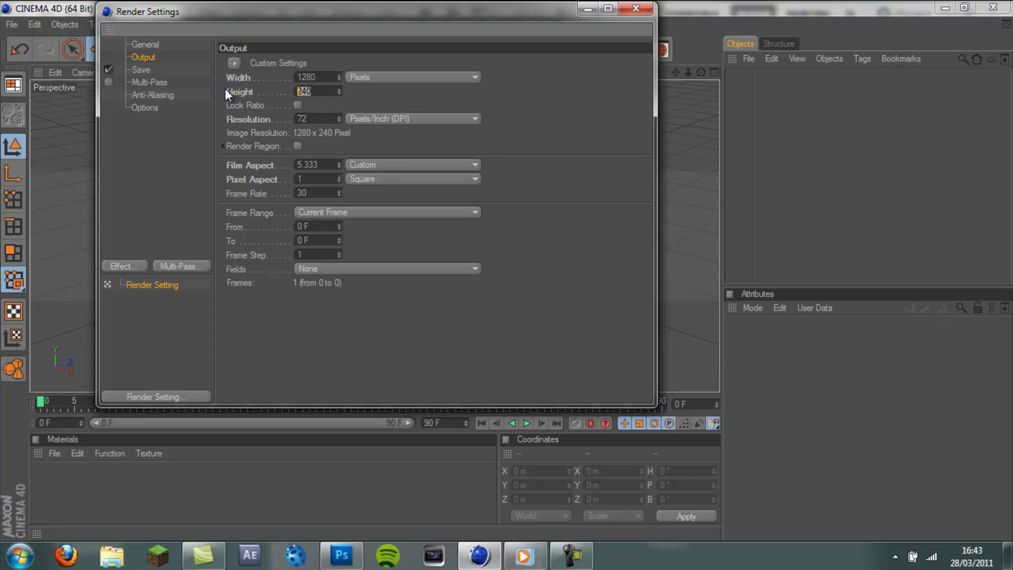
pyautogui.write('720')
pyautogui.press('Return')
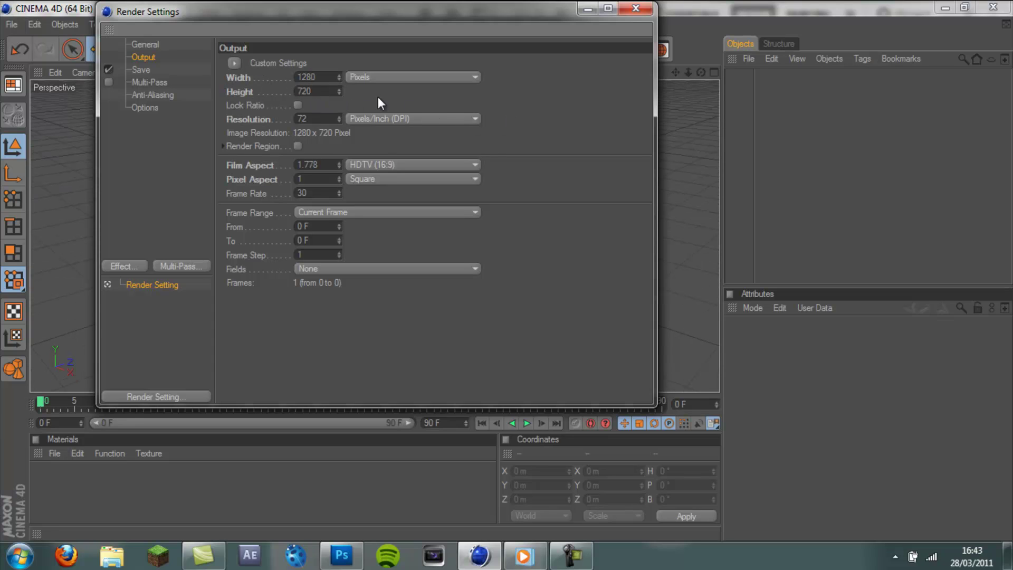
pyautogui.click(635, 8)
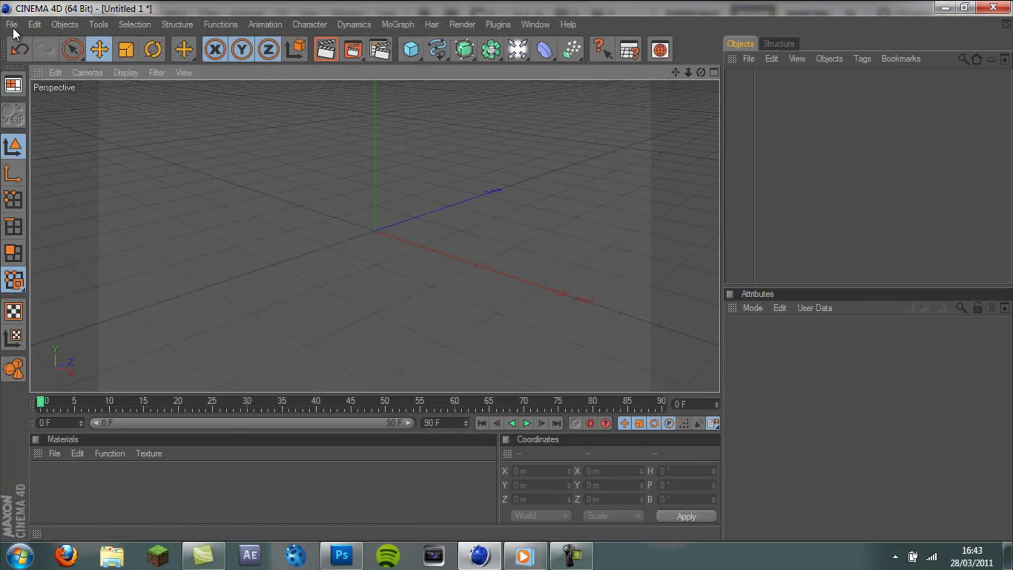
# Open ABC.ai from the Desktop at scale 1 and orbit to view the outline
pyautogui.click(11, 24)
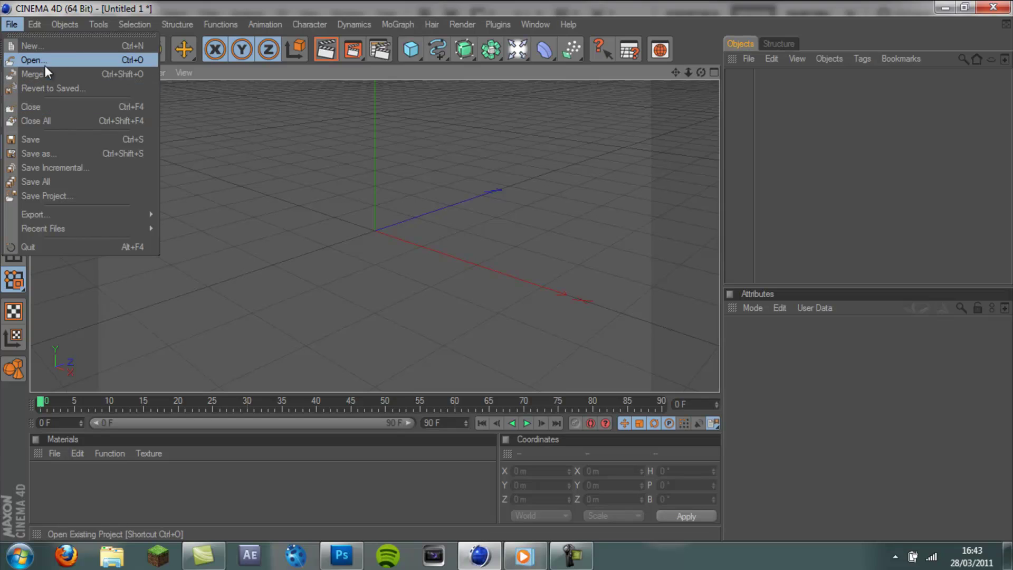
pyautogui.click(213, 102)
pyautogui.scroll(-3, 396, 209)
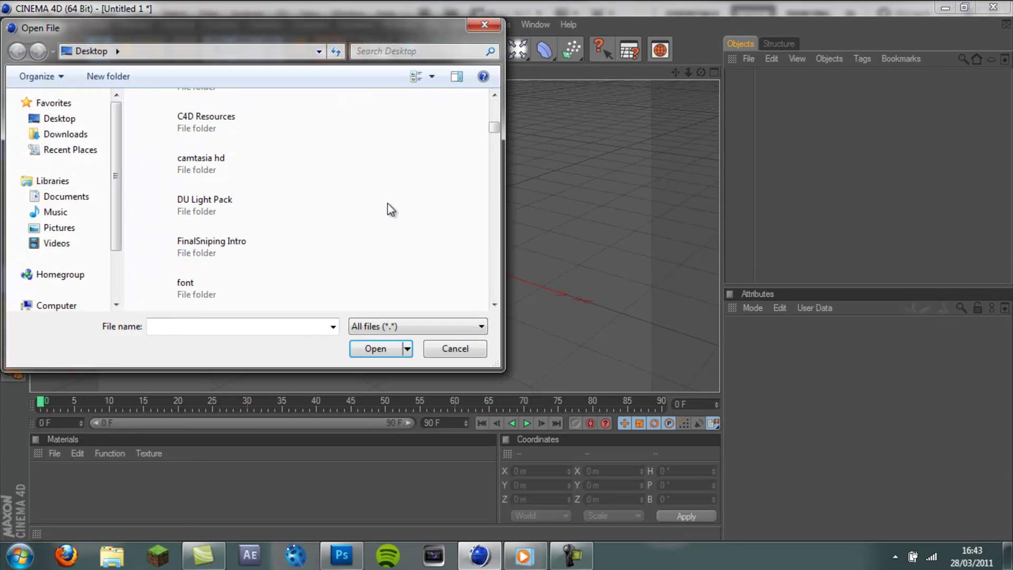
pyautogui.scroll(3, 410, 202)
pyautogui.moveTo(494, 105); pyautogui.dragTo(494, 183)
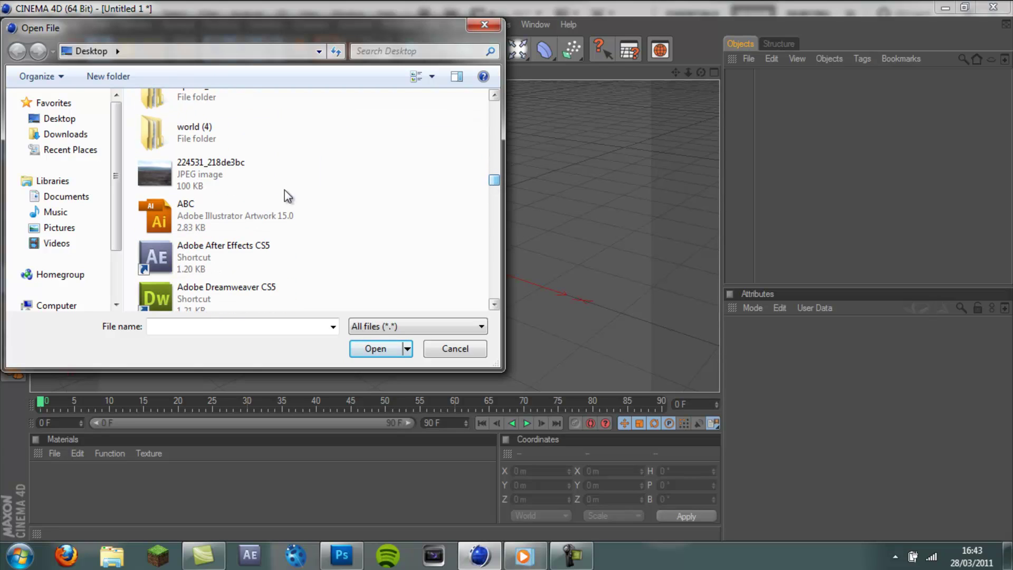
pyautogui.doubleClick(198, 213)
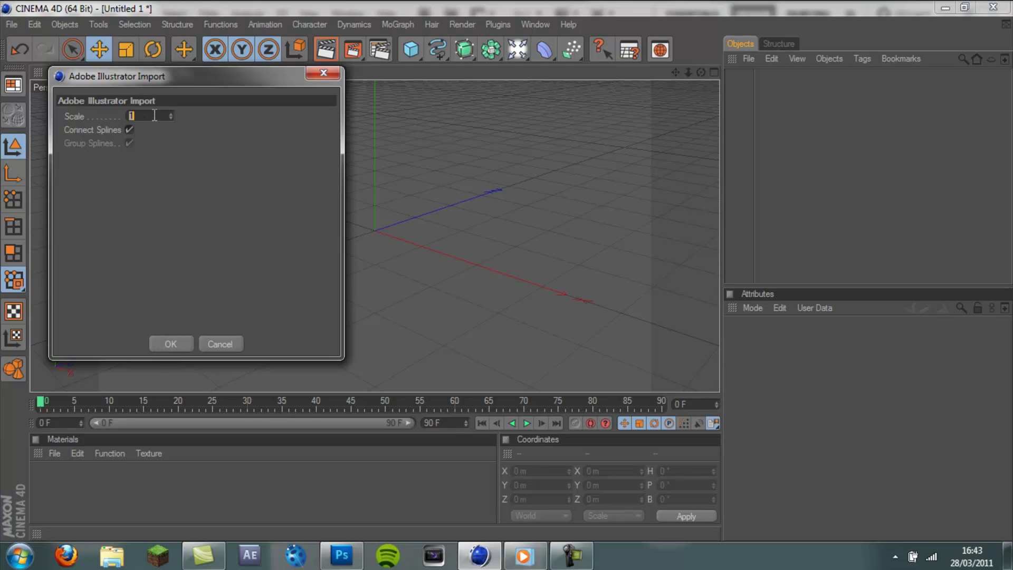
pyautogui.click(172, 344)
pyautogui.moveTo(699, 73); pyautogui.dragTo(648, 138)
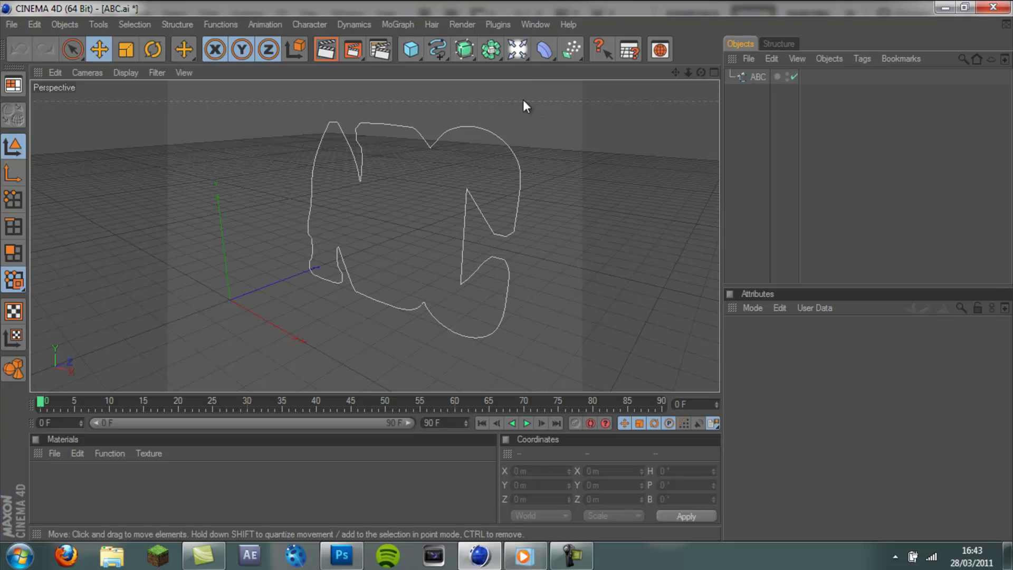
# Add an Extrude NURBS and nest the ABC spline under it in the Objects panel
pyautogui.click(463, 50)
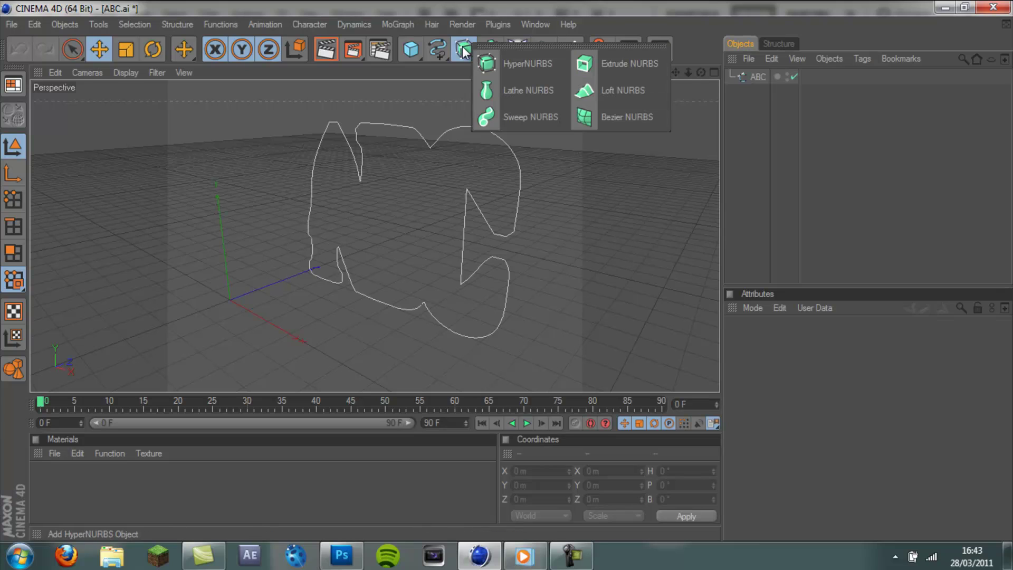
pyautogui.click(614, 67)
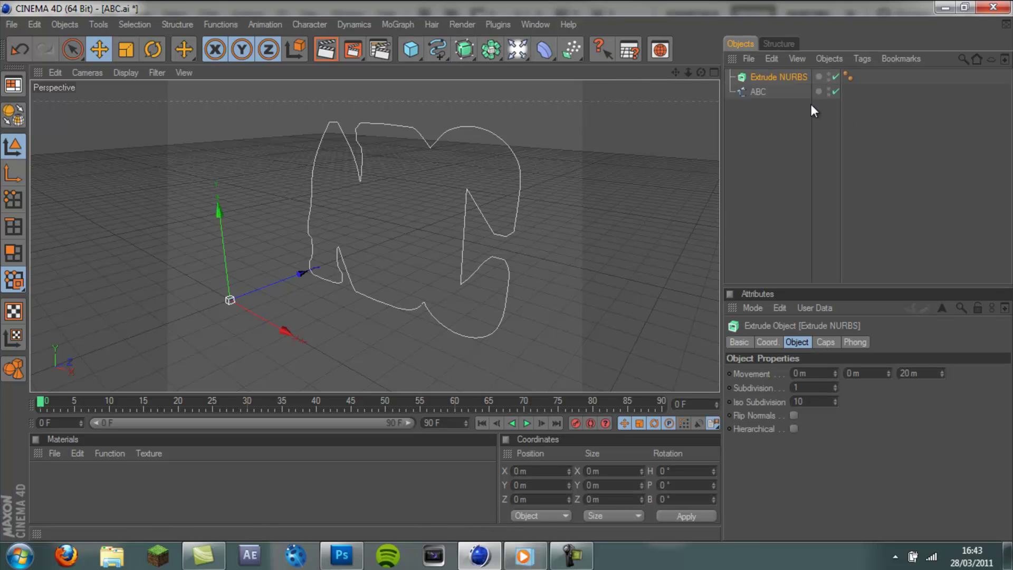
pyautogui.click(755, 91)
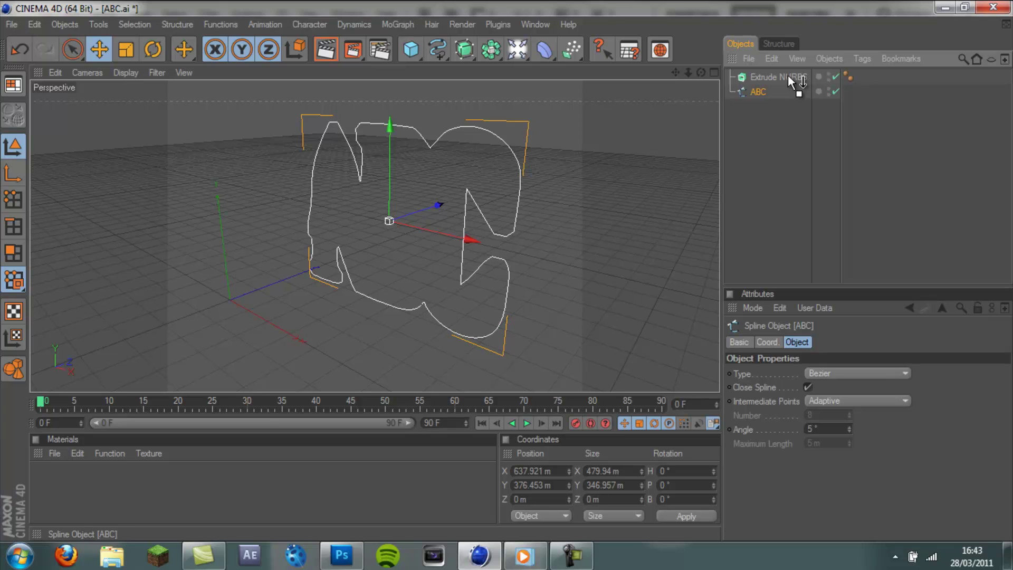
pyautogui.moveTo(784, 75); pyautogui.dragTo(784, 75)
pyautogui.keyDown('alt'); pyautogui.moveTo(511, 270); pyautogui.dragTo(523, 266); pyautogui.keyUp('alt')
# Set the Extrude NURBS Movement Z depth to 40 m
pyautogui.click(772, 77)
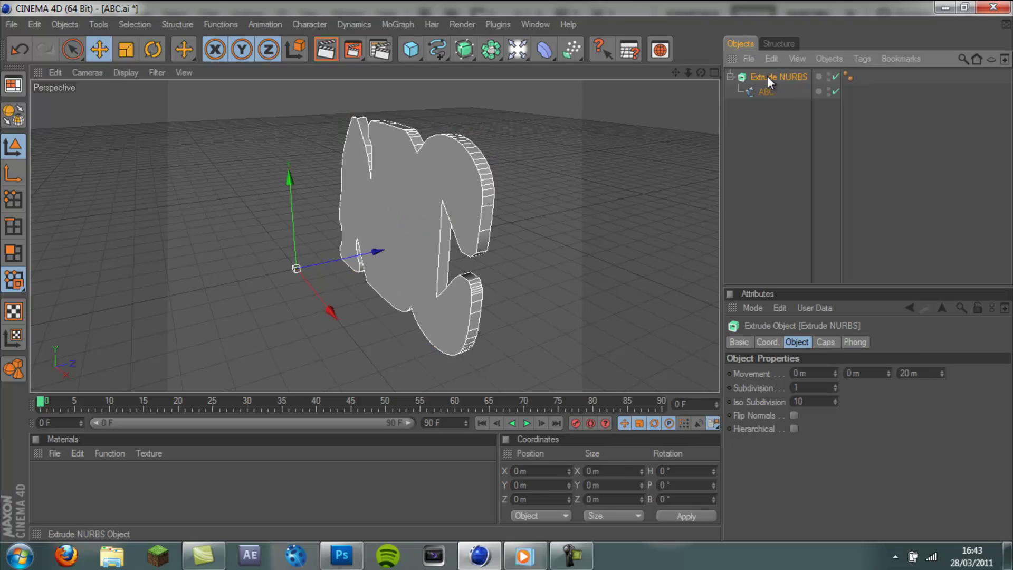
pyautogui.click(909, 373)
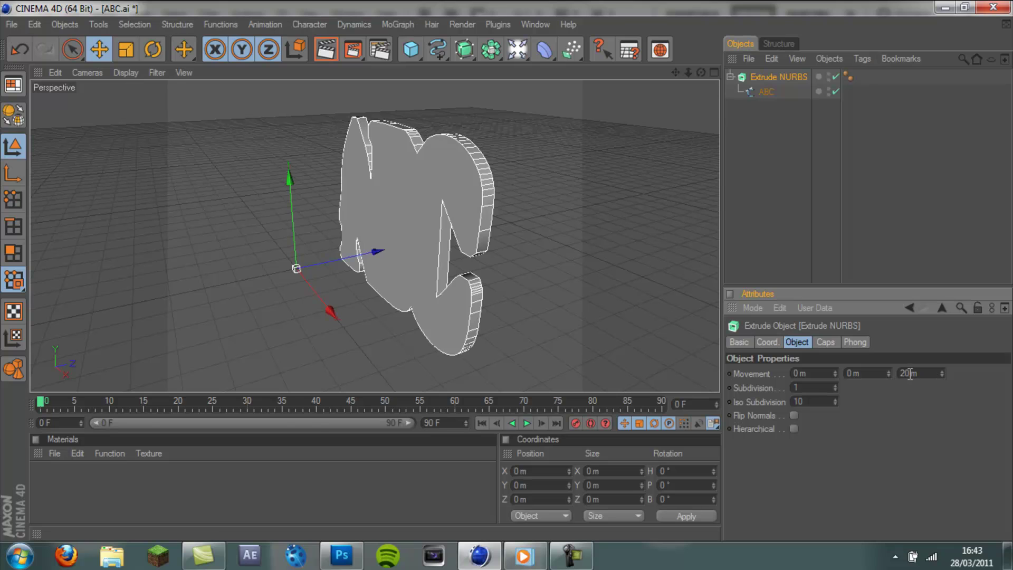
pyautogui.moveTo(700, 72); pyautogui.dragTo(505, 271)
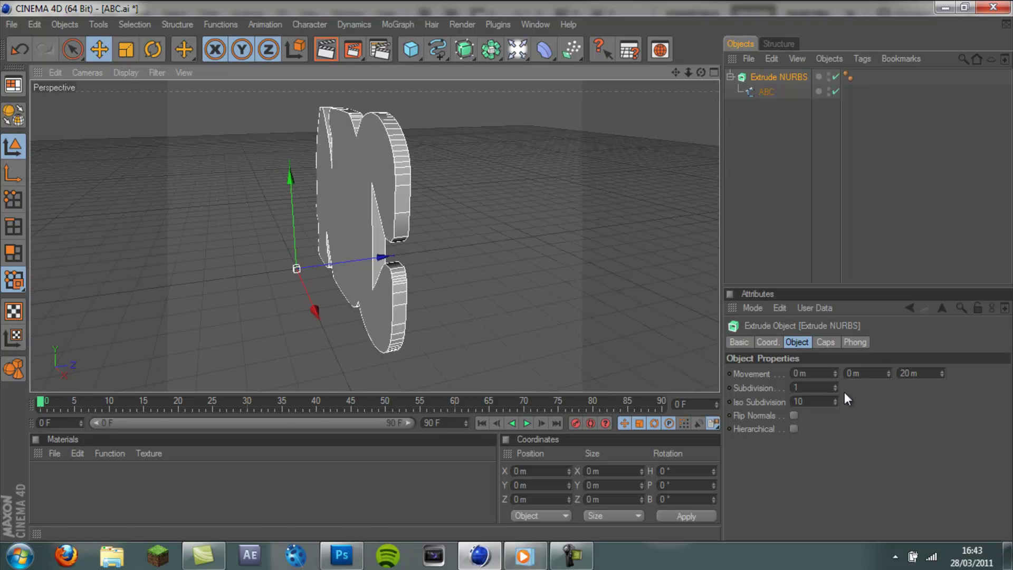
pyautogui.click(902, 373)
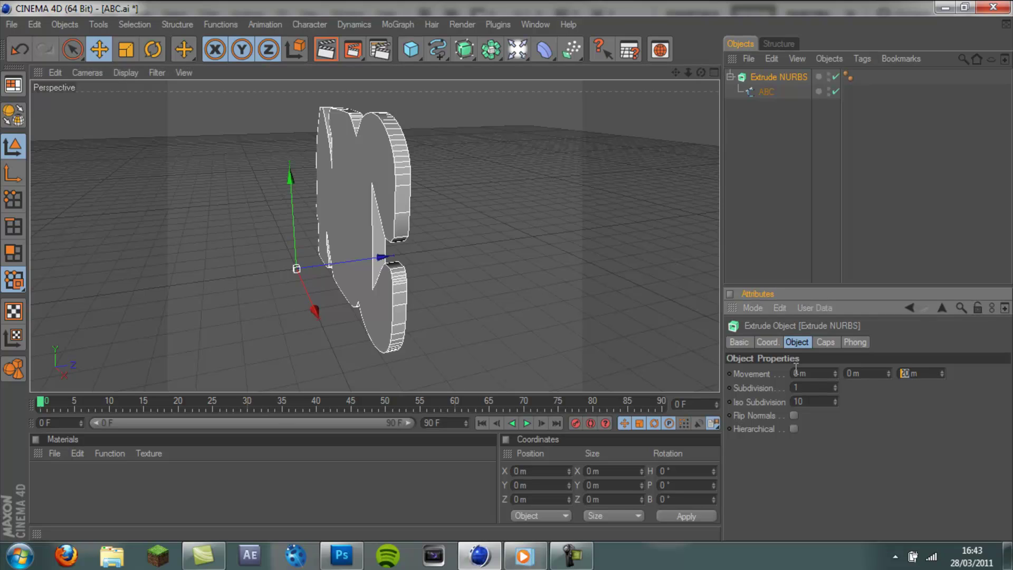
pyautogui.write('40')
pyautogui.press('Return')
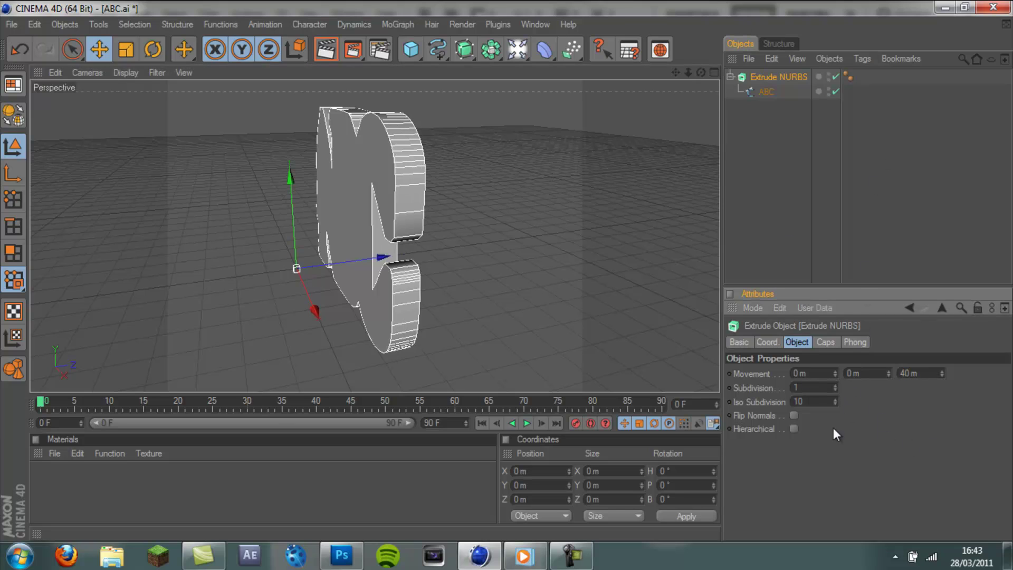
# Set the Extrude NURBS Start and End caps to Fillet Cap with a 4 m radius
pyautogui.click(823, 341)
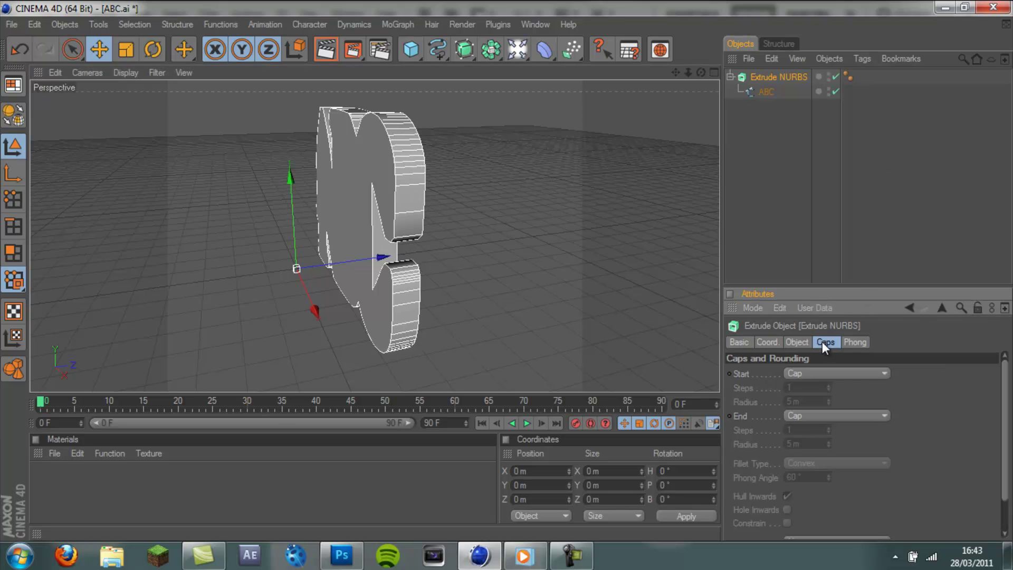
pyautogui.click(820, 373)
pyautogui.click(808, 426)
pyautogui.click(806, 415)
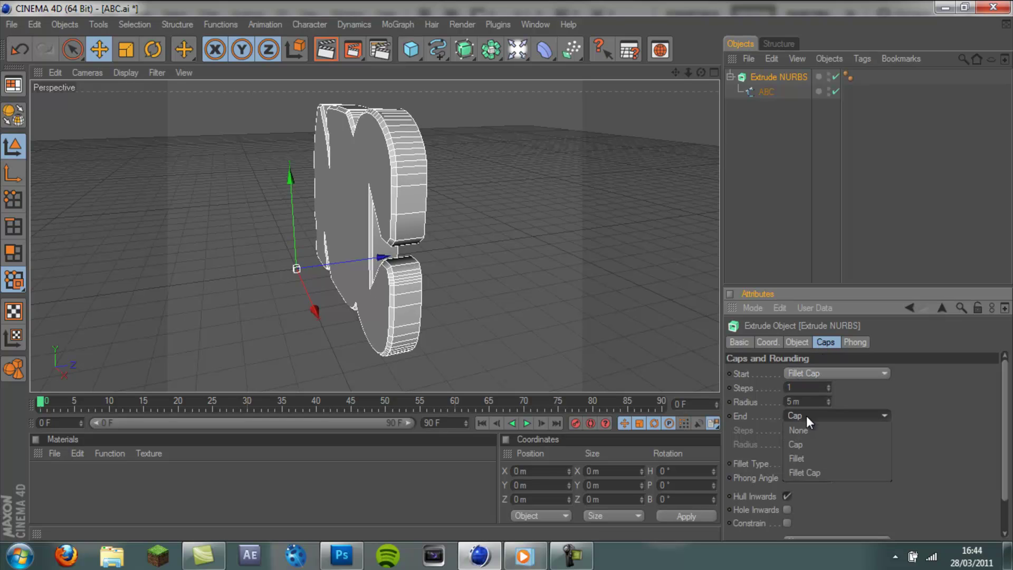
pyautogui.click(812, 473)
pyautogui.moveTo(700, 72); pyautogui.dragTo(520, 272)
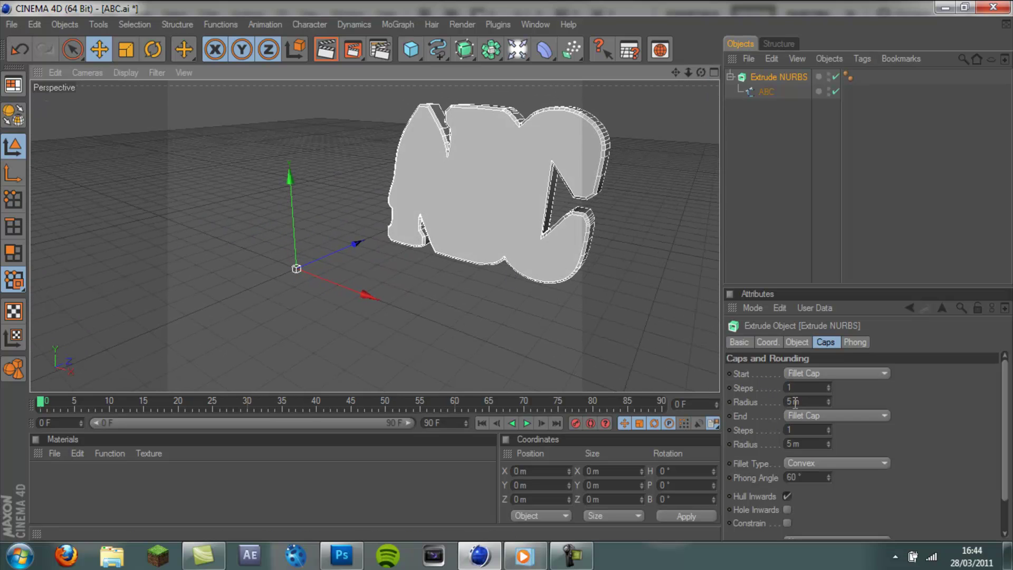
pyautogui.moveTo(794, 402); pyautogui.dragTo(746, 404)
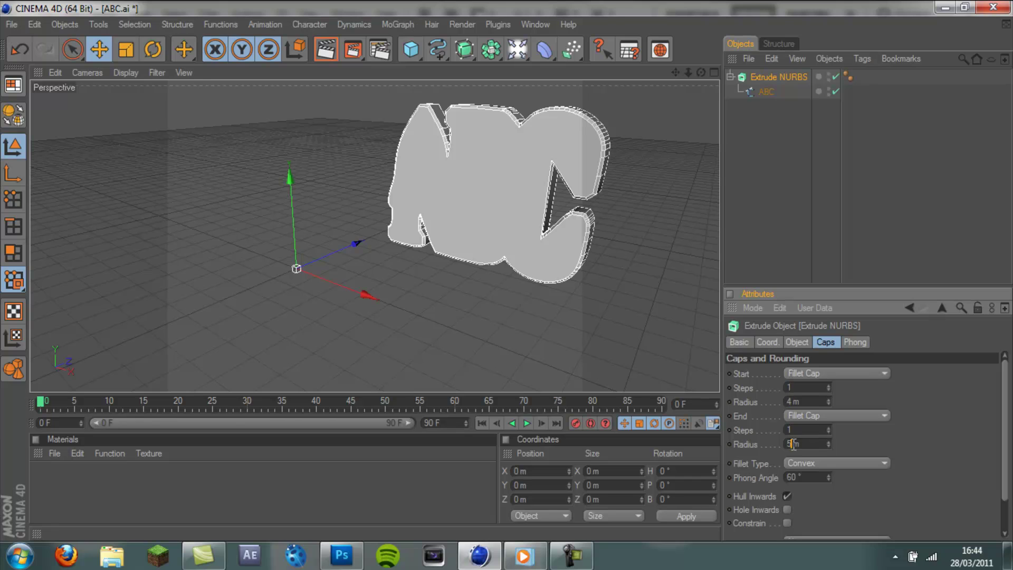
pyautogui.write('4')
pyautogui.moveTo(701, 72); pyautogui.dragTo(512, 266)
# Reframe the view and drag the ABC letters left along X
pyautogui.moveTo(701, 72); pyautogui.dragTo(156, 283)
pyautogui.moveTo(700, 73); pyautogui.dragTo(505, 270)
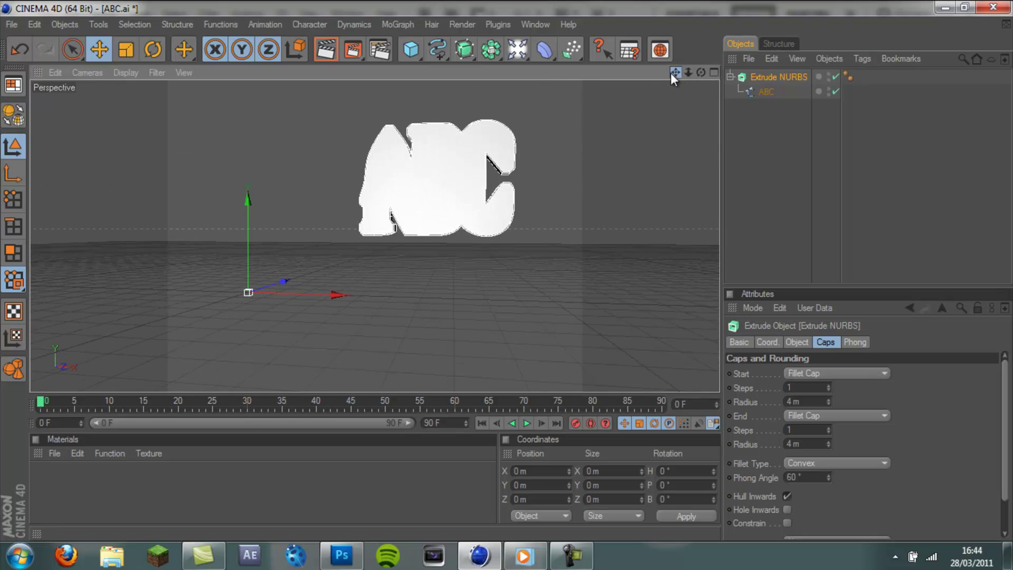
pyautogui.moveTo(676, 72); pyautogui.dragTo(569, 134)
pyautogui.moveTo(700, 72); pyautogui.dragTo(504, 272)
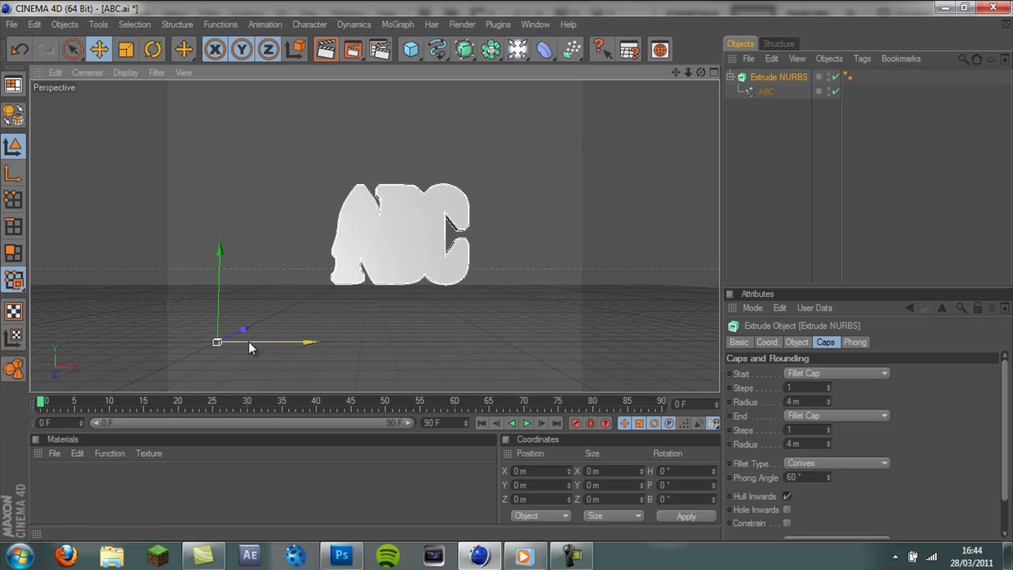
pyautogui.moveTo(255, 346); pyautogui.dragTo(453, 277)
# Try tilting the letters forward with the Rotate tool, then undo it
pyautogui.click(153, 49)
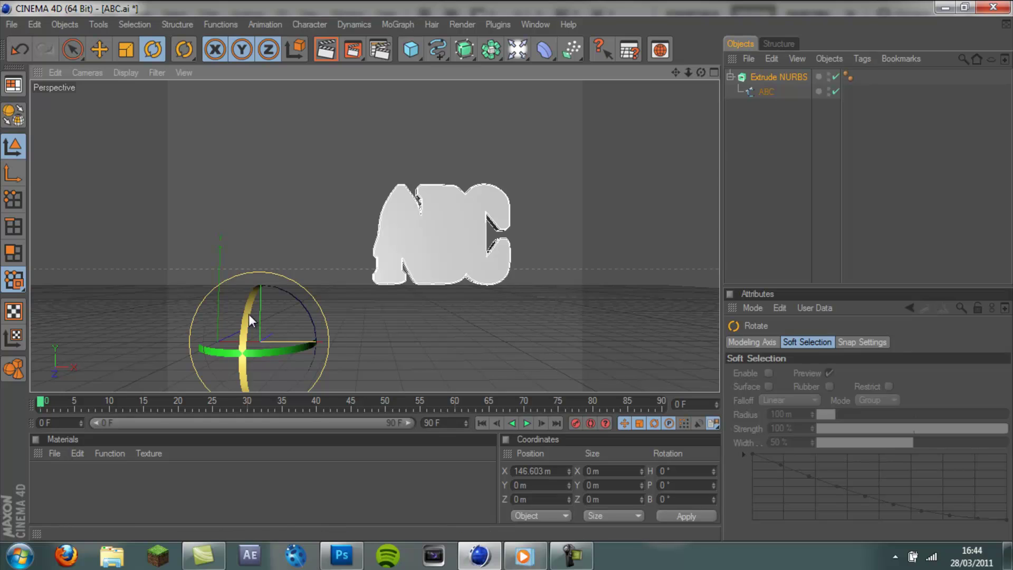
pyautogui.moveTo(248, 314)
pyautogui.mouseDown()
pyautogui.moveTo(258, 244)
pyautogui.moveTo(233, 385)
pyautogui.moveTo(254, 311)
pyautogui.mouseUp()
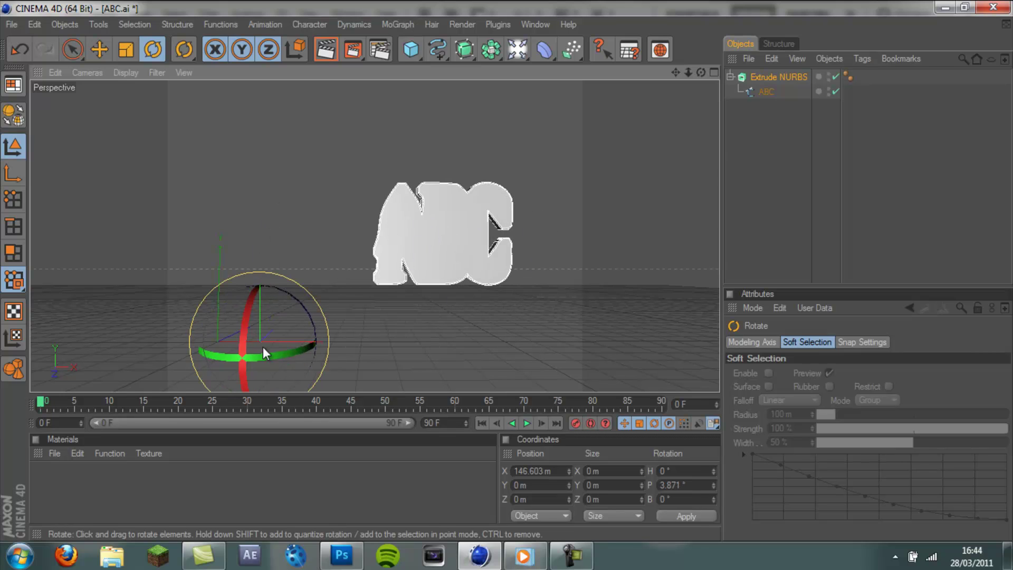
pyautogui.hotkey('ctrl', 'z')
pyautogui.hotkey('ctrl', 'z')
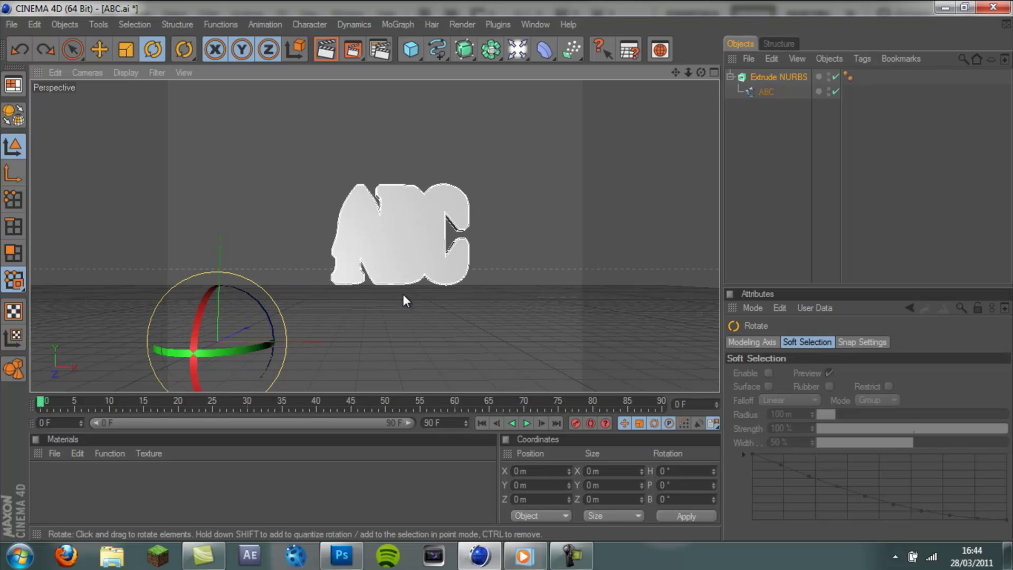
# In Object Axis mode, drag the Extrude NURBS pivot along X, up Y and forward Z
pyautogui.click(572, 196)
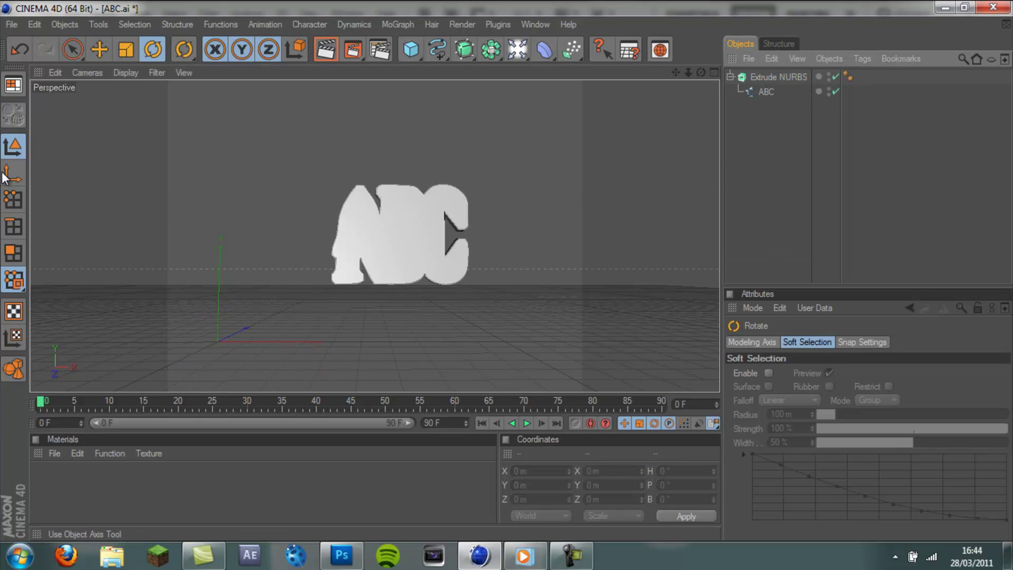
pyautogui.click(767, 76)
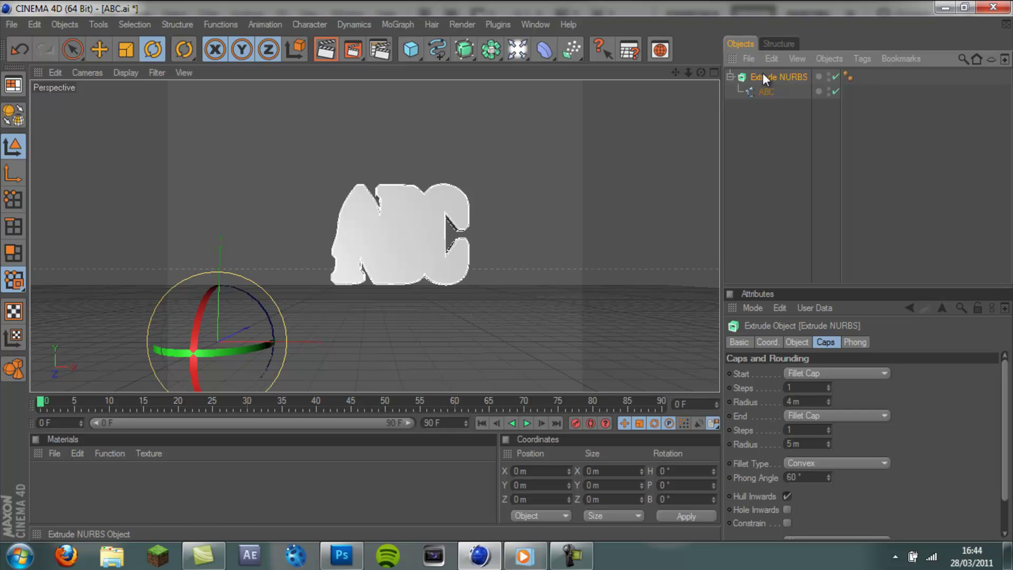
pyautogui.click(14, 177)
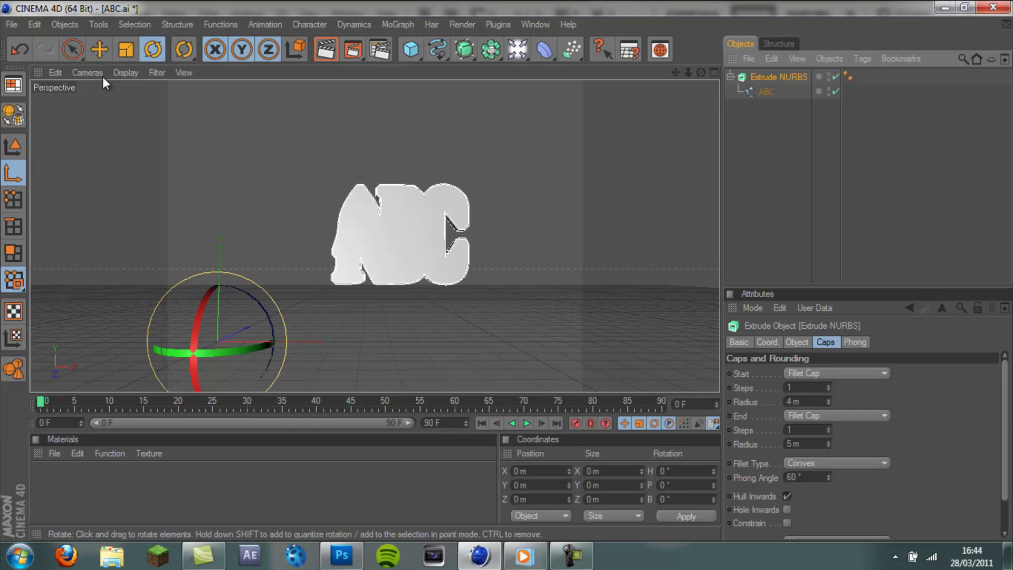
pyautogui.click(97, 50)
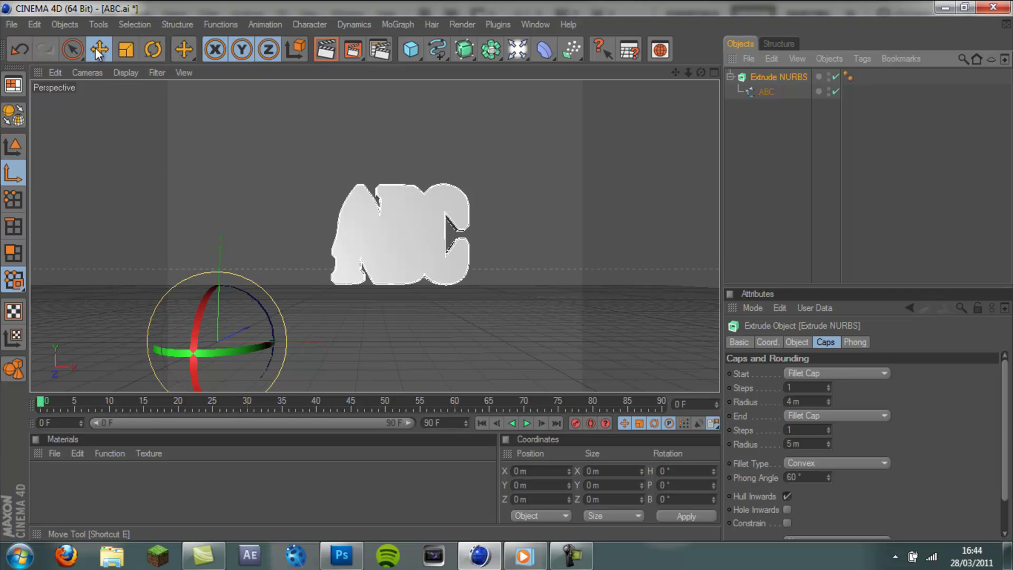
pyautogui.moveTo(281, 345); pyautogui.dragTo(505, 274)
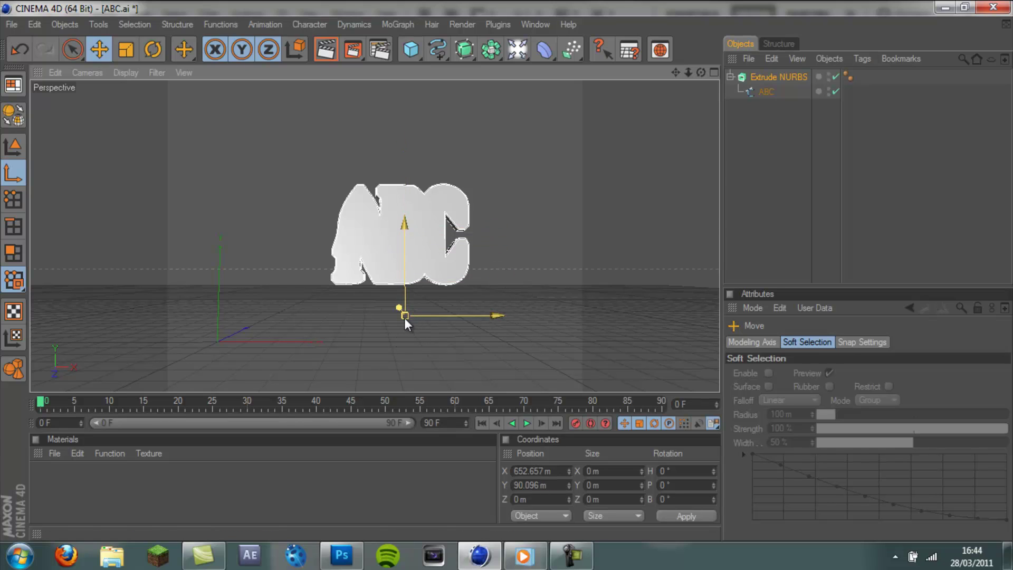
pyautogui.moveTo(398, 319); pyautogui.dragTo(506, 264)
pyautogui.moveTo(701, 72); pyautogui.dragTo(391, 352)
pyautogui.moveTo(451, 243)
pyautogui.mouseDown()
pyautogui.moveTo(507, 270)
pyautogui.moveTo(451, 238)
pyautogui.mouseUp()
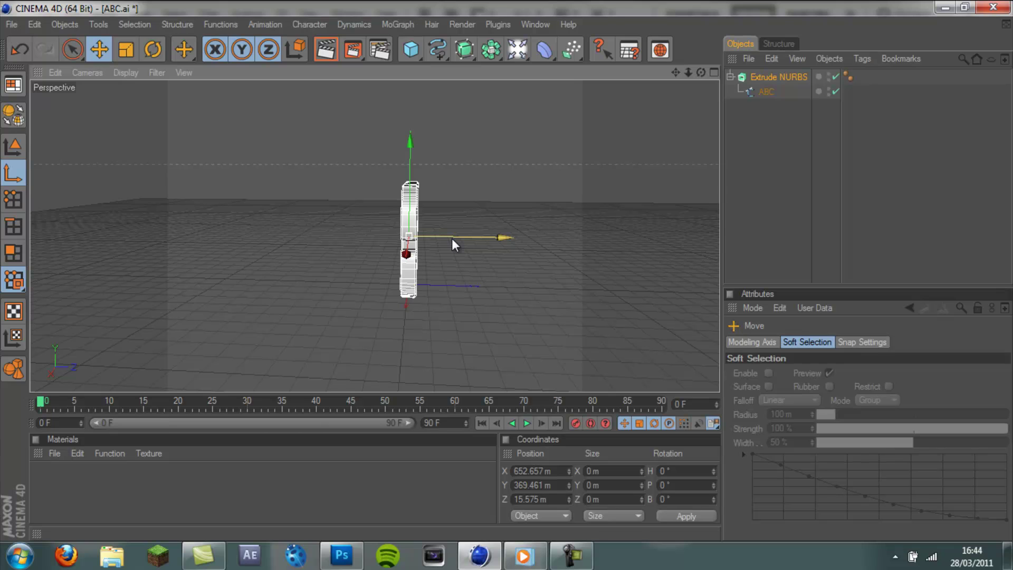
# Undo an accidental rotation of the backplate and orbit to a higher front angle
pyautogui.press('Return')
pyautogui.moveTo(704, 71); pyautogui.dragTo(498, 271)
pyautogui.click(153, 49)
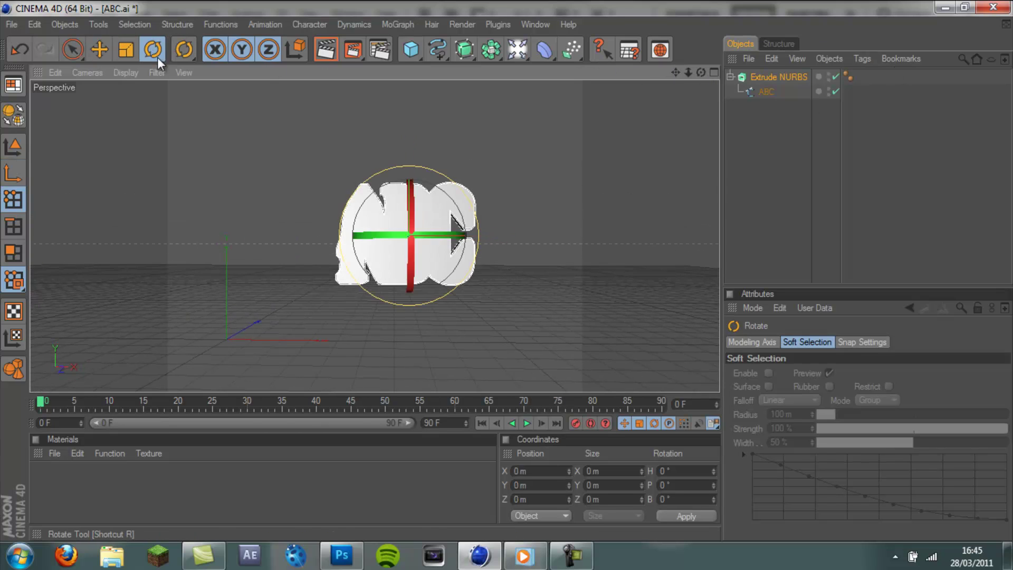
pyautogui.moveTo(410, 248); pyautogui.dragTo(343, 95)
pyautogui.hotkey('ctrl', 'z')
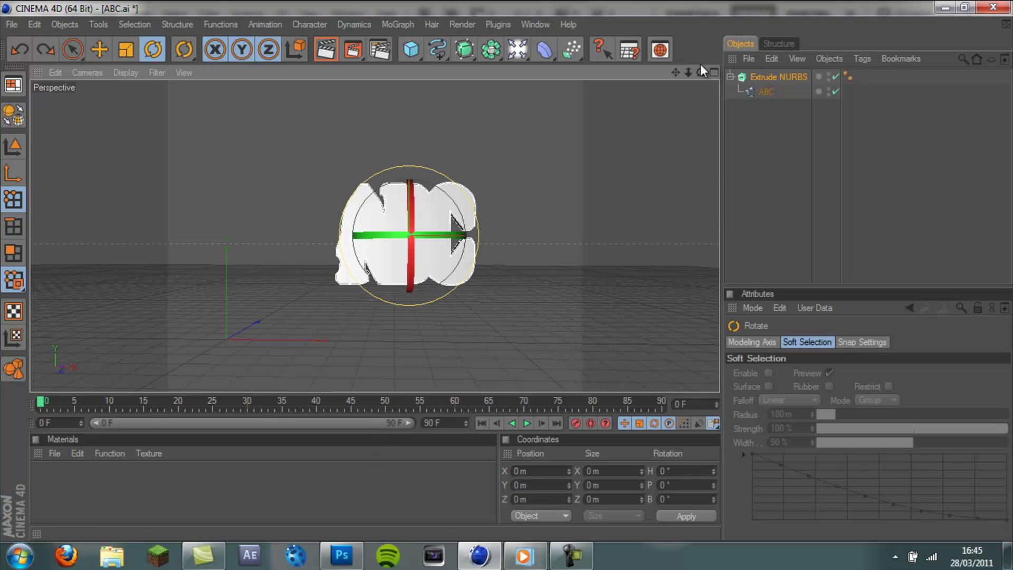
pyautogui.moveTo(700, 73); pyautogui.dragTo(496, 271)
# Set render output Width to 1280 and Height to 720, then close Render Settings
pyautogui.click(380, 49)
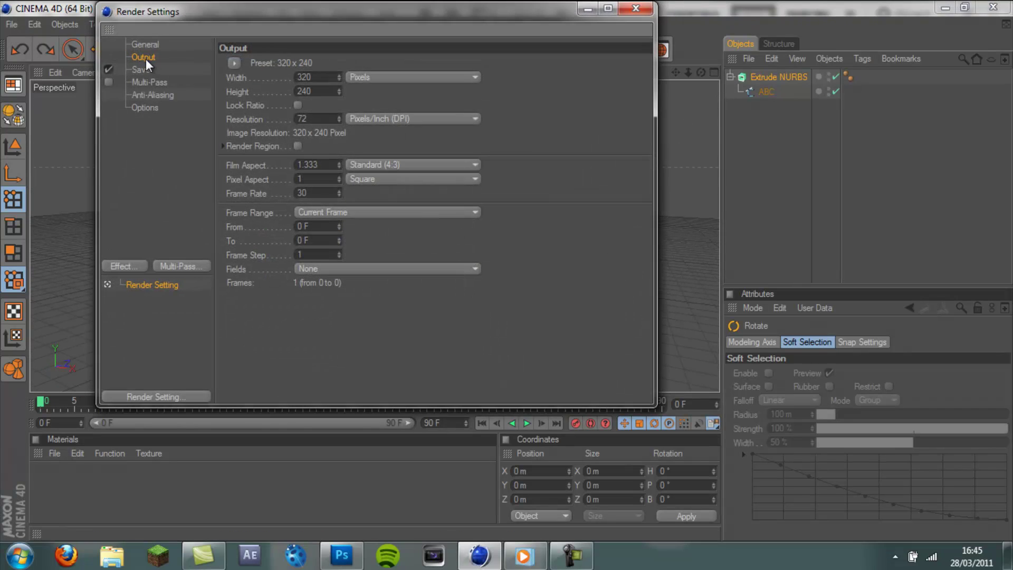
pyautogui.write('1280')
pyautogui.press('Tab')
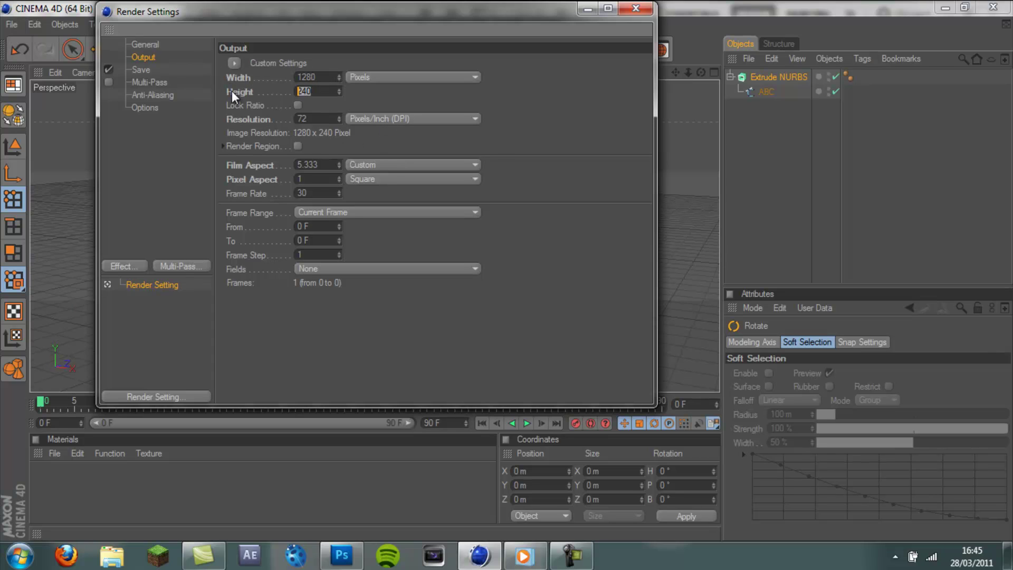
pyautogui.write('720')
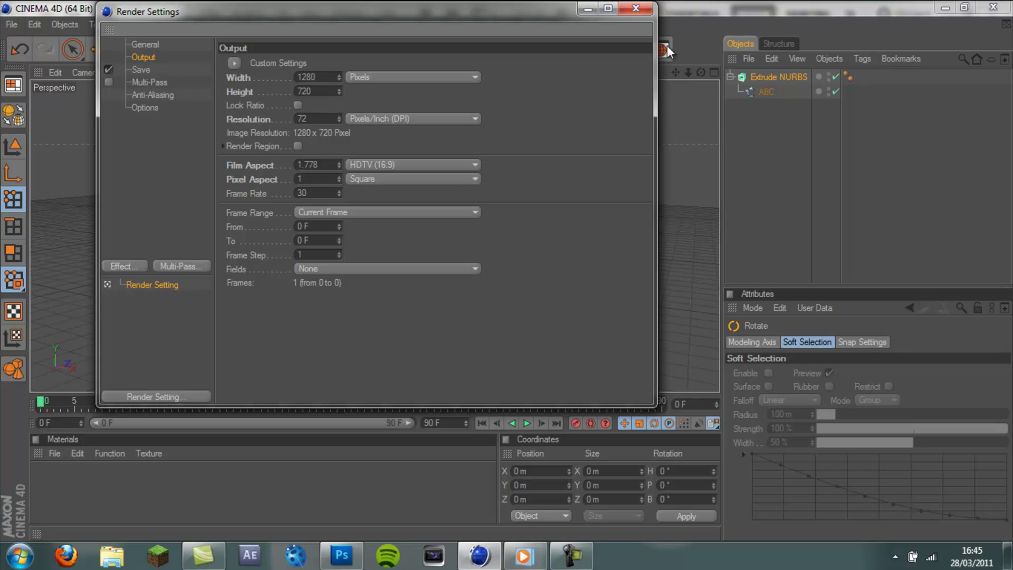
pyautogui.click(636, 8)
# Orbit and pan the viewport to reframe the ABC backplate
pyautogui.moveTo(704, 75); pyautogui.dragTo(499, 278)
pyautogui.moveTo(675, 74); pyautogui.dragTo(623, 348)
pyautogui.click(571, 555)
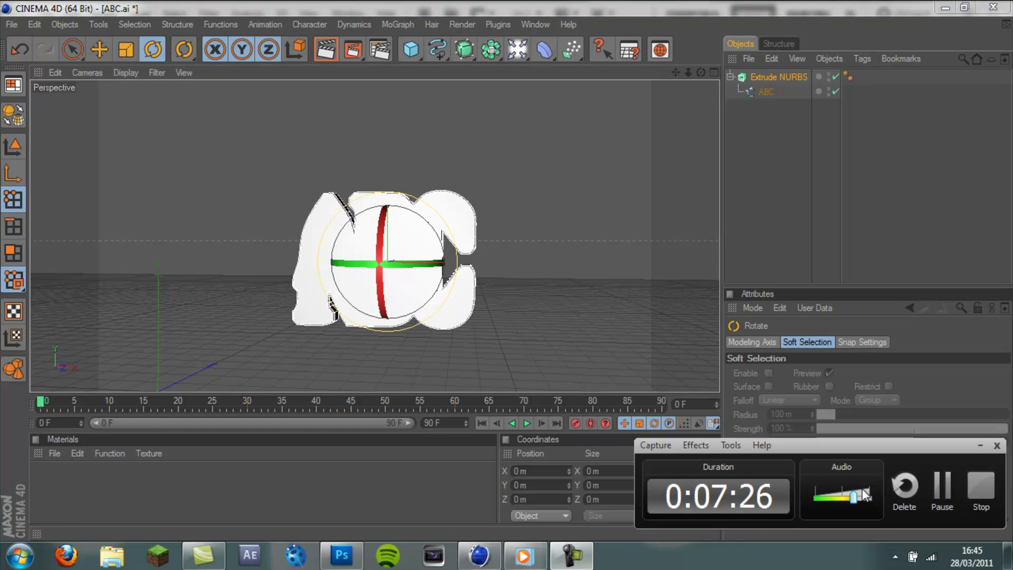
pyautogui.click(979, 446)
pyautogui.moveTo(700, 72); pyautogui.dragTo(821, 120)
pyautogui.moveTo(700, 73); pyautogui.dragTo(506, 271)
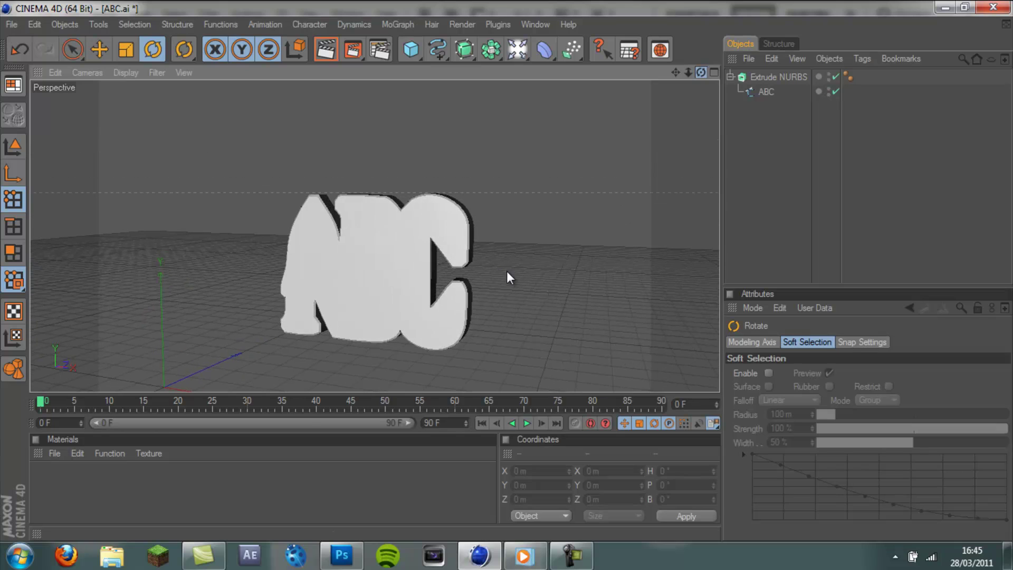
# Add a MoGraph Text Object and reframe the view around both objects
pyautogui.click(396, 24)
pyautogui.click(417, 163)
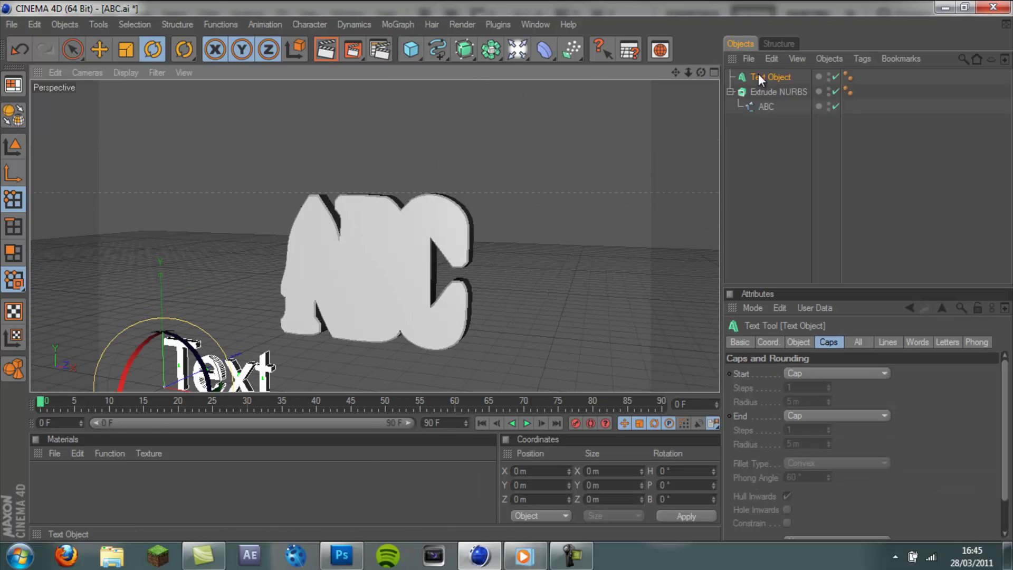
pyautogui.moveTo(700, 72); pyautogui.dragTo(494, 275)
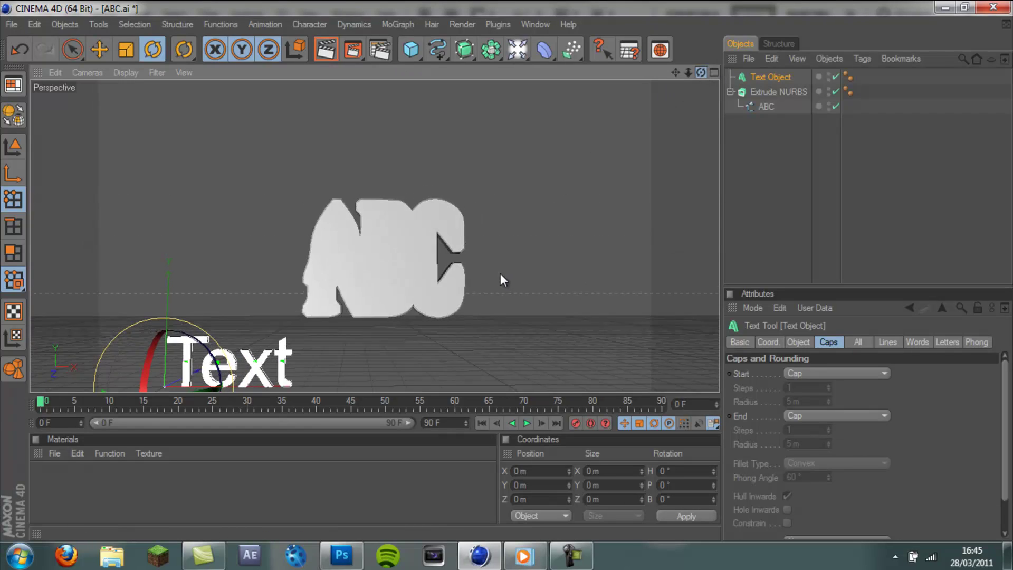
pyautogui.moveTo(676, 72); pyautogui.dragTo(562, 188)
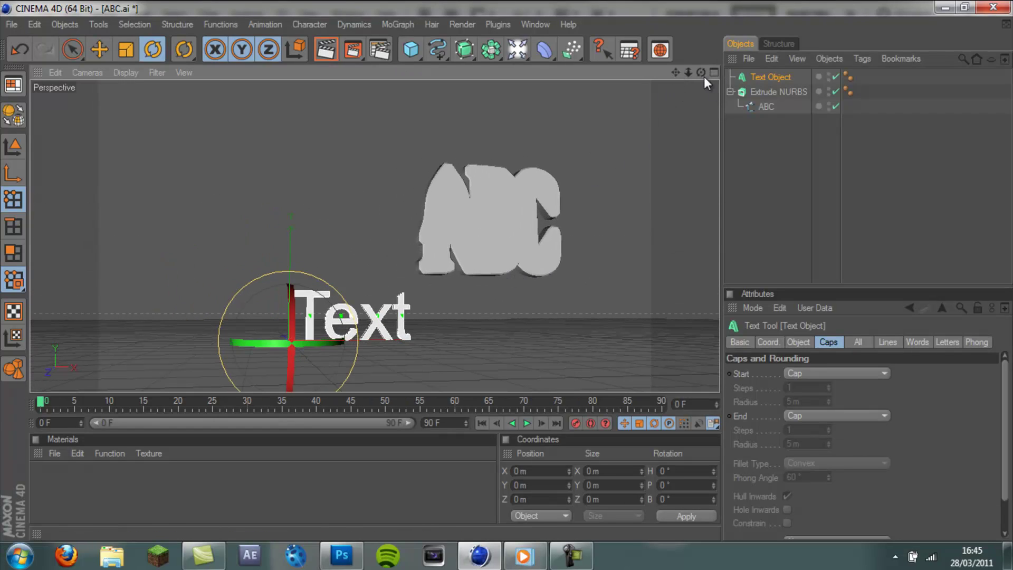
pyautogui.moveTo(703, 77); pyautogui.dragTo(701, 75)
# Replace the Text Object's placeholder 'Text' with 'ABC' in the Object tab
pyautogui.click(764, 137)
pyautogui.click(777, 78)
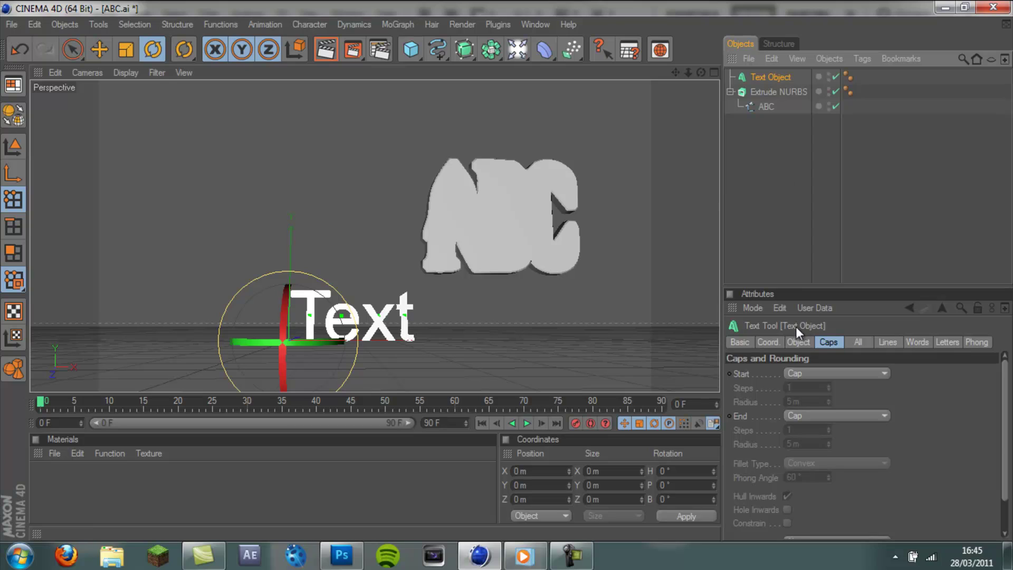
pyautogui.click(799, 342)
pyautogui.doubleClick(760, 407)
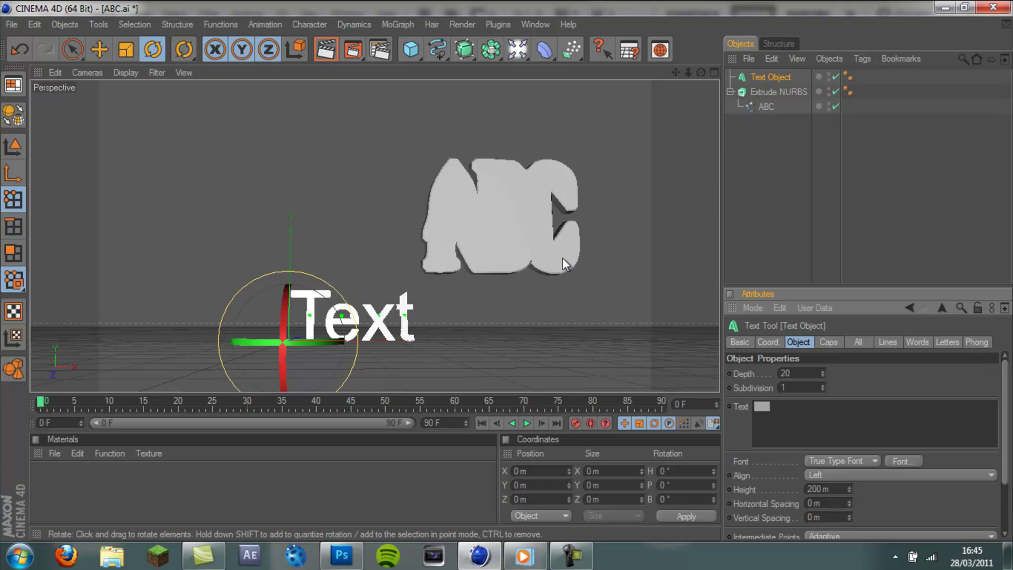
pyautogui.press('capslock')
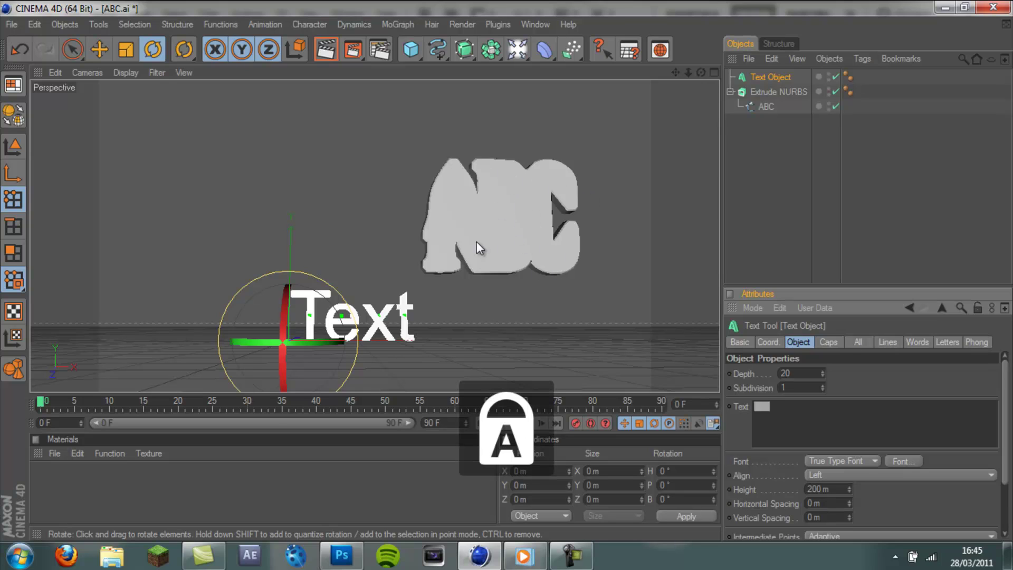
pyautogui.write('ABC')
pyautogui.press('capslock')
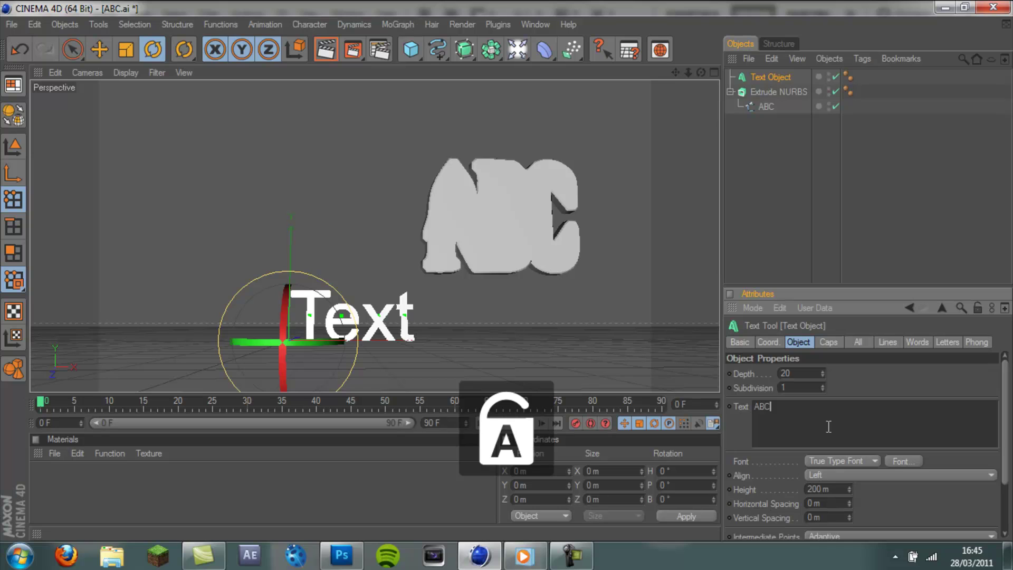
# Change the ABC text's font to Haunting Attraction
pyautogui.moveTo(829, 422); pyautogui.dragTo(740, 408)
pyautogui.click(914, 463)
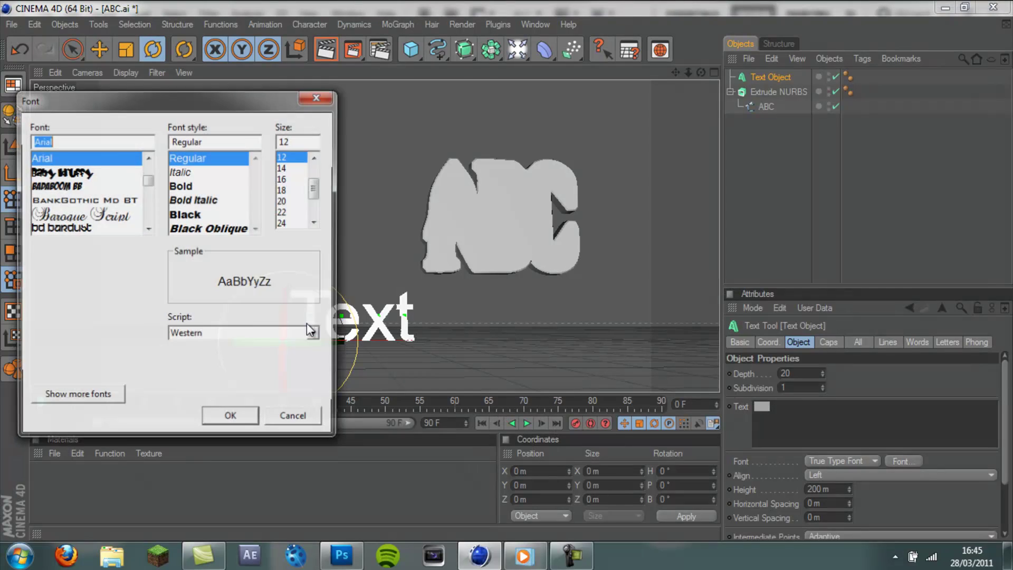
pyautogui.write('h')
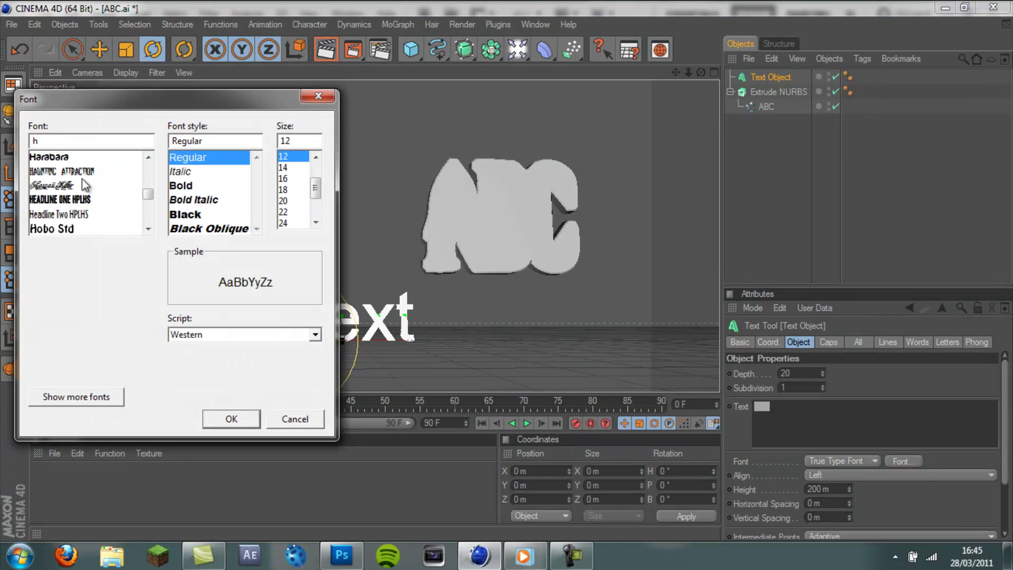
pyautogui.click(87, 172)
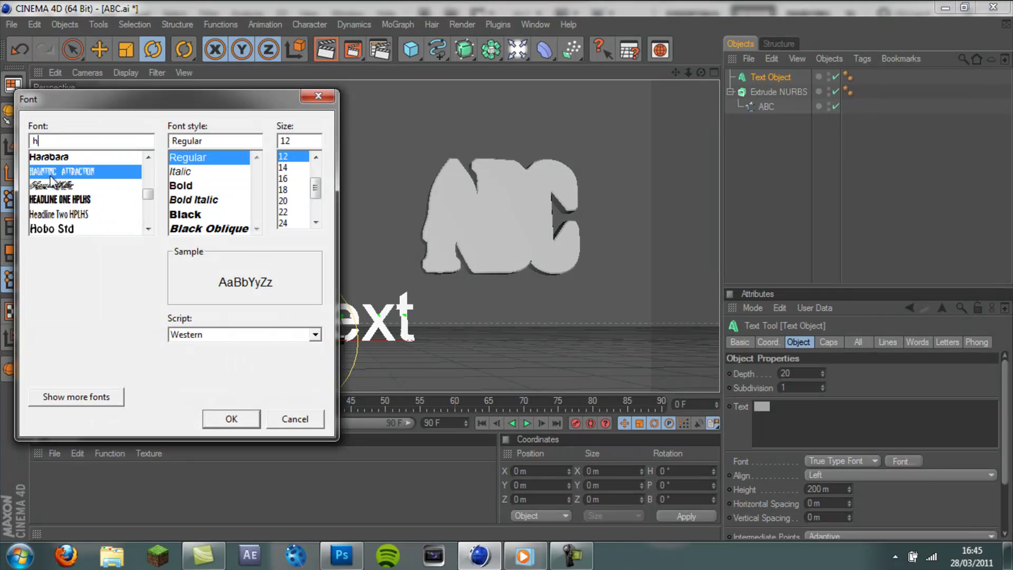
pyautogui.click(231, 419)
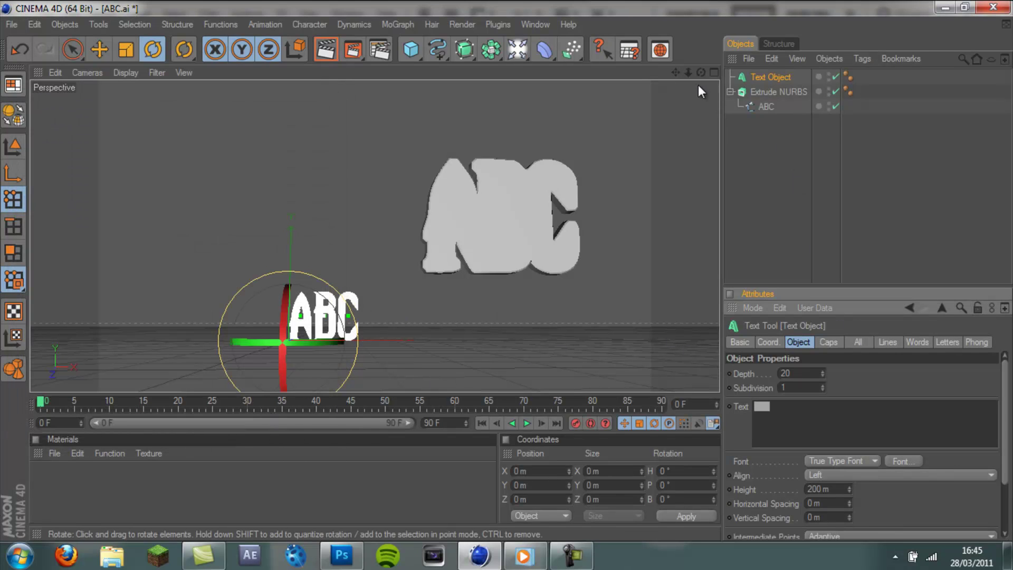
# Move the ABC text along X, Y and Z to sit against the backplate's front face
pyautogui.click(100, 49)
pyautogui.moveTo(508, 271); pyautogui.dragTo(505, 270)
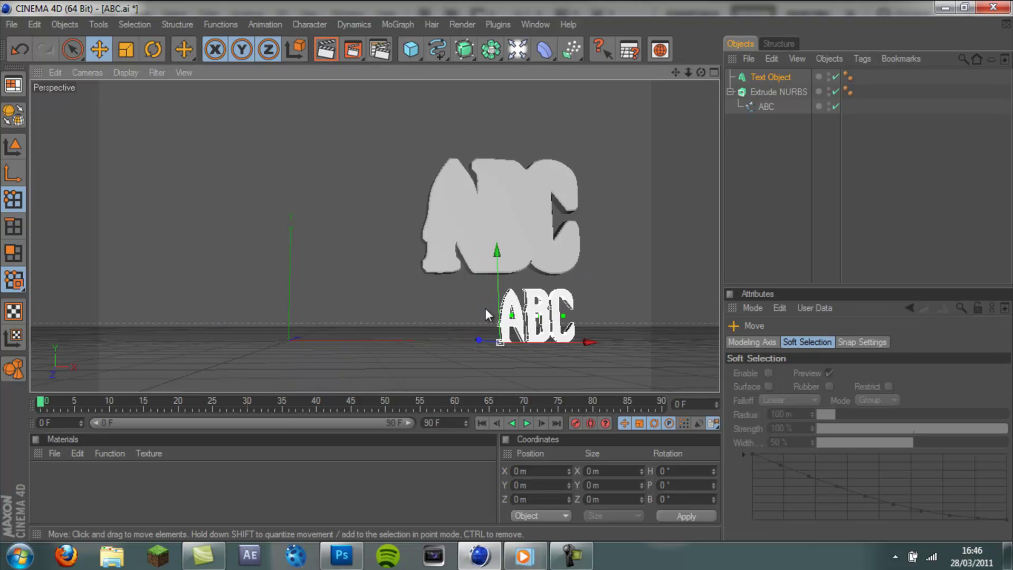
pyautogui.moveTo(487, 303); pyautogui.dragTo(396, 287)
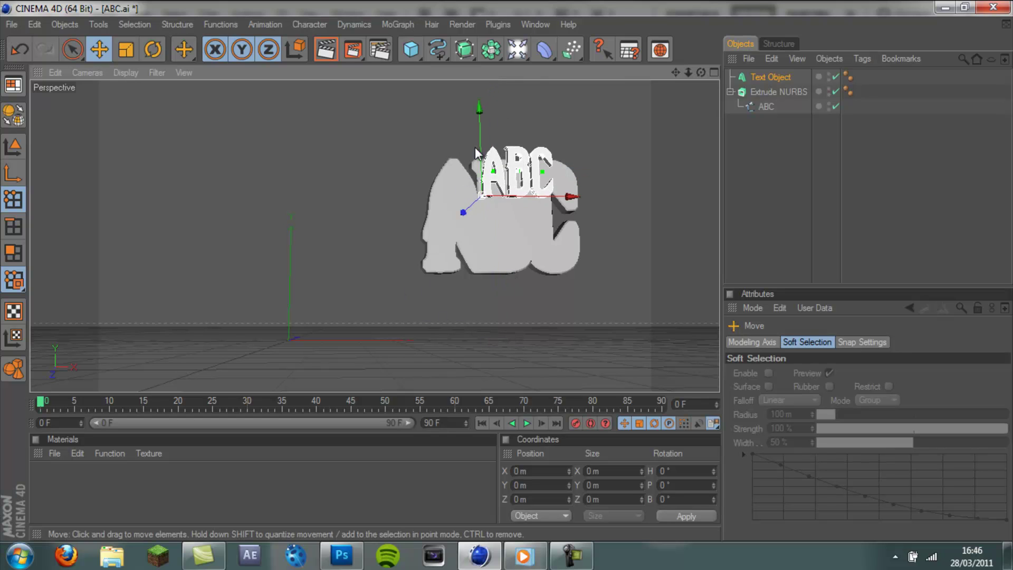
pyautogui.moveTo(478, 149); pyautogui.dragTo(517, 264)
pyautogui.keyDown('alt'); pyautogui.moveTo(660, 120); pyautogui.dragTo(630, 153); pyautogui.keyUp('alt')
pyautogui.moveTo(534, 225); pyautogui.dragTo(519, 223)
pyautogui.moveTo(590, 208); pyautogui.dragTo(501, 273)
pyautogui.moveTo(688, 72); pyautogui.dragTo(501, 271)
# Set the ABC text's extrusion Depth to 30
pyautogui.click(738, 79)
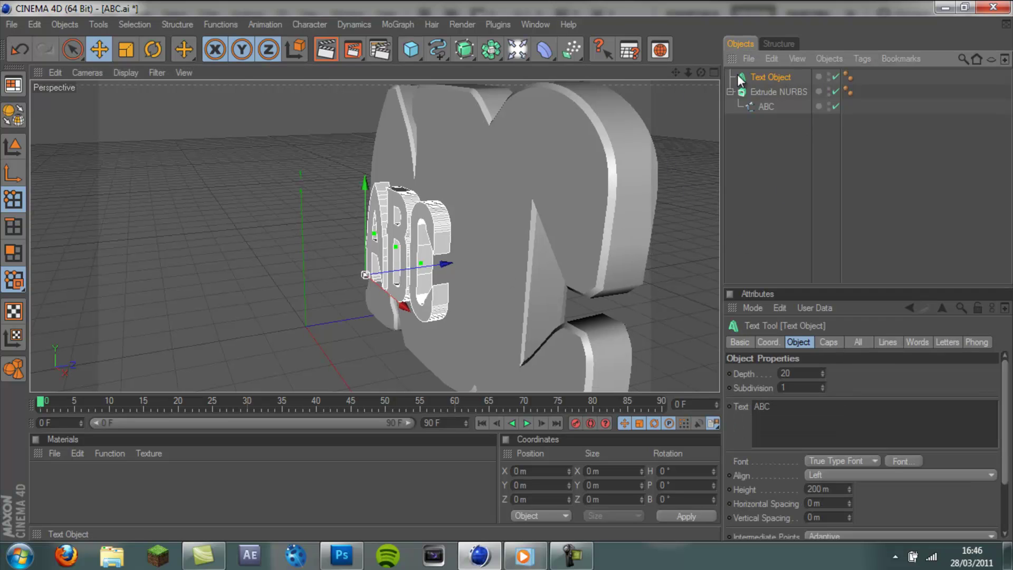
pyautogui.click(803, 386)
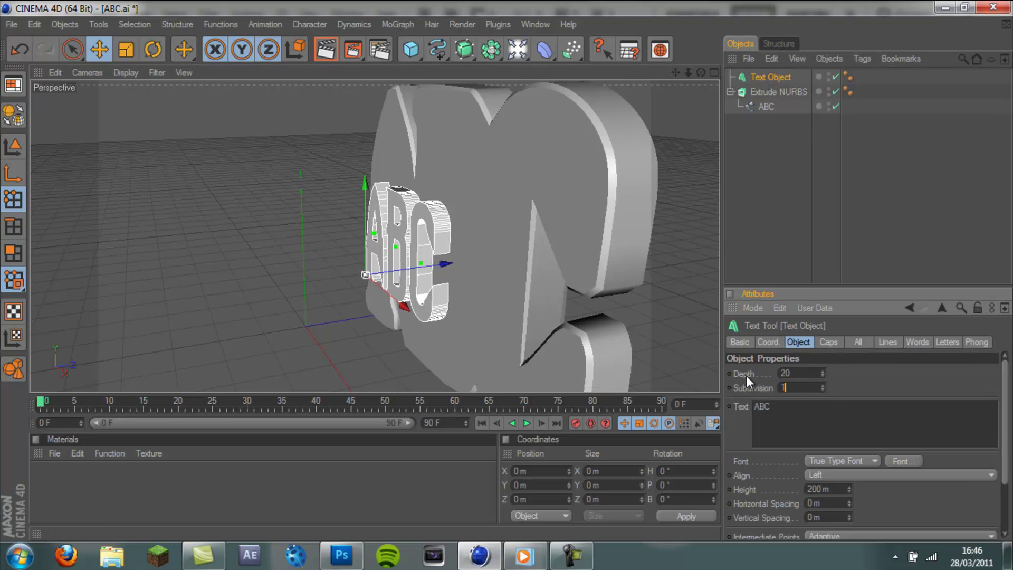
pyautogui.write('30')
pyautogui.press('Return')
# Give the text Fillet Caps on Start and End with a 4 m radius
pyautogui.click(827, 341)
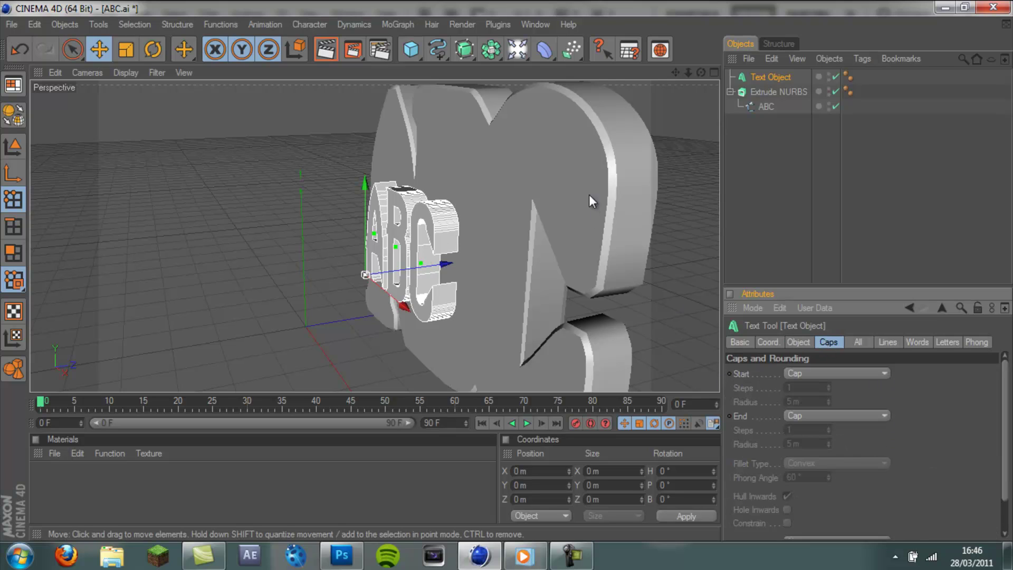
pyautogui.click(799, 374)
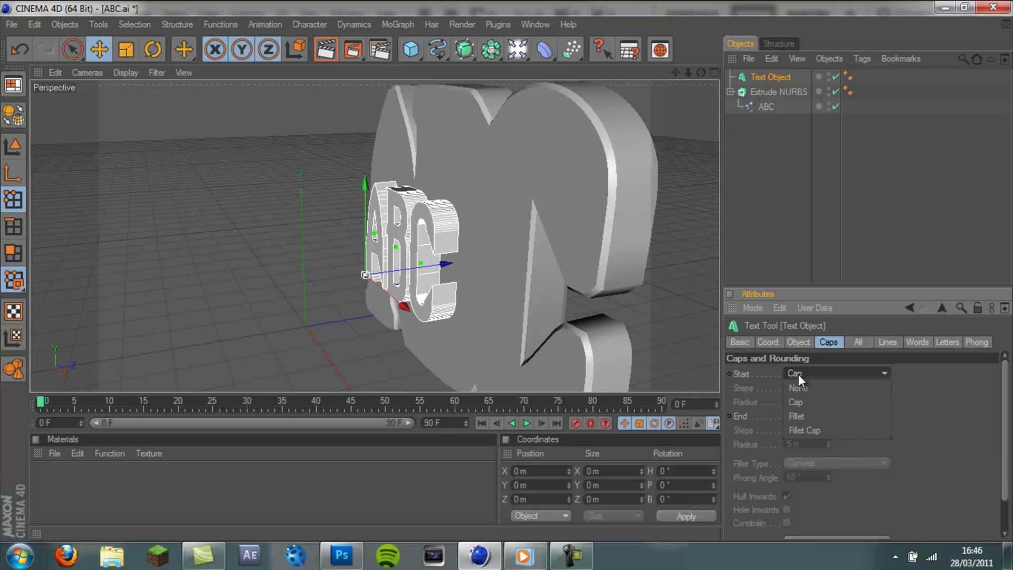
pyautogui.click(802, 428)
pyautogui.click(805, 417)
pyautogui.click(805, 473)
pyautogui.moveTo(701, 72); pyautogui.dragTo(502, 279)
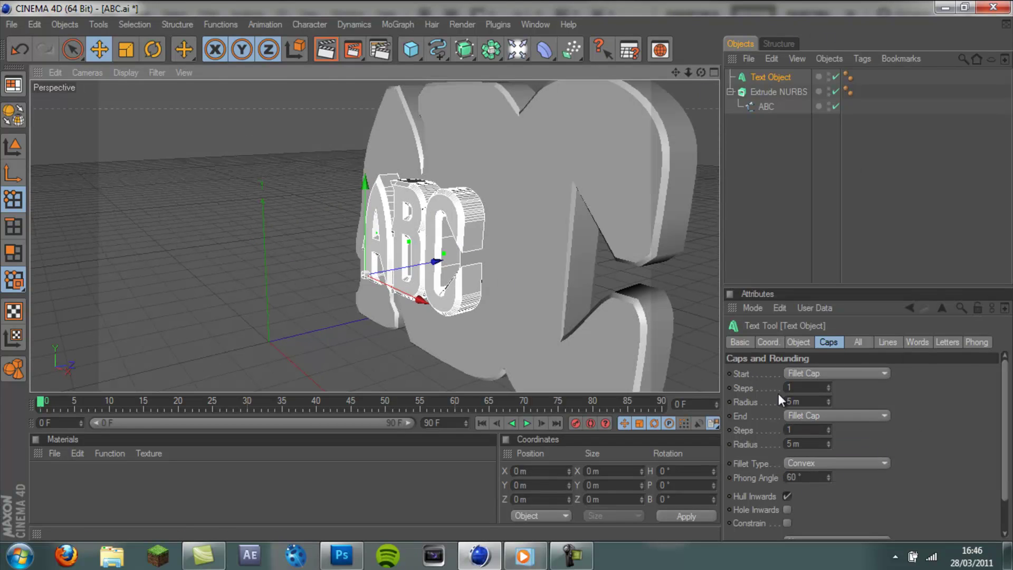
pyautogui.click(793, 401)
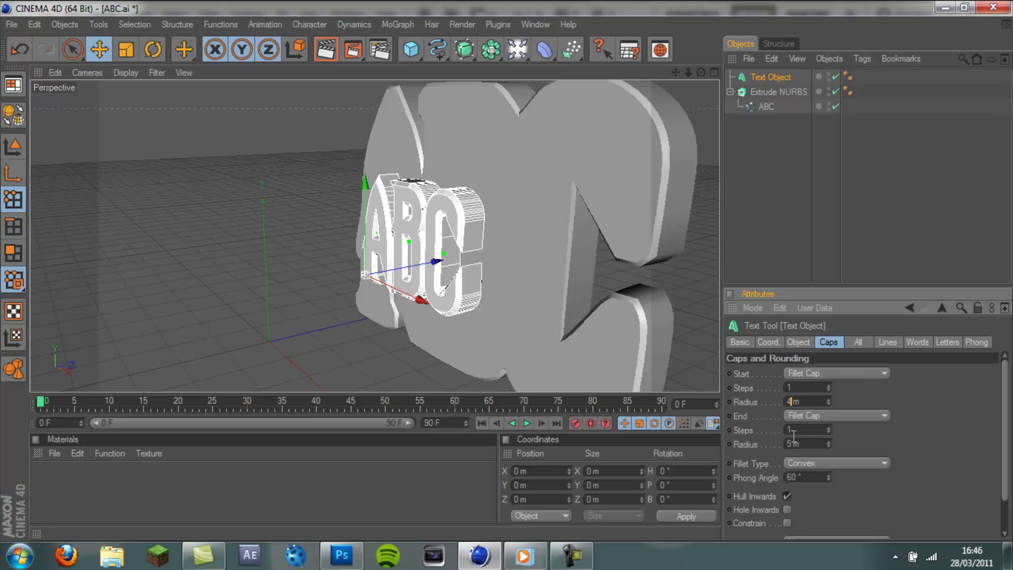
pyautogui.write('4')
pyautogui.press('Return')
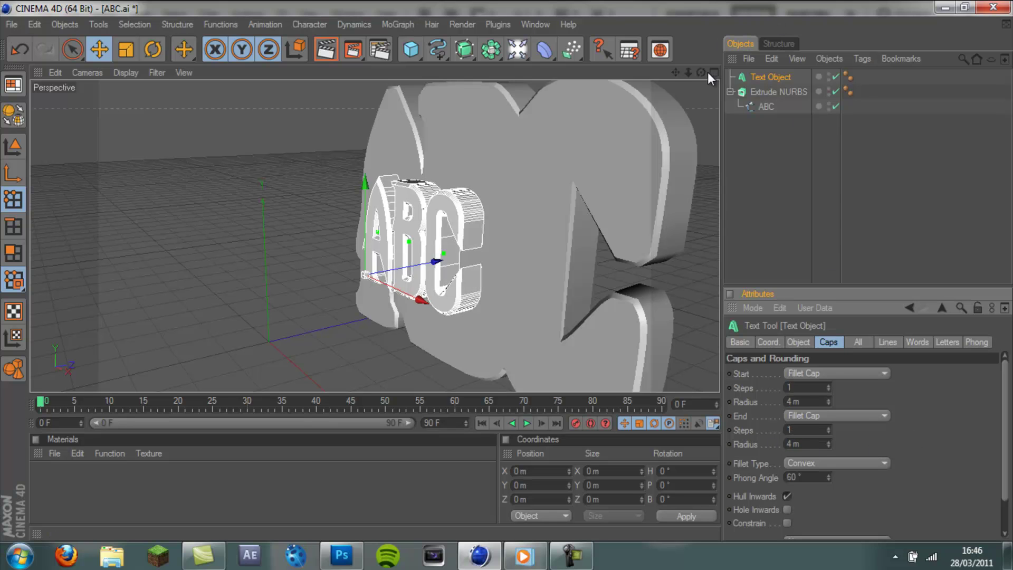
# Scale up the ABC text and lower it onto the backplate
pyautogui.moveTo(703, 72); pyautogui.dragTo(507, 275)
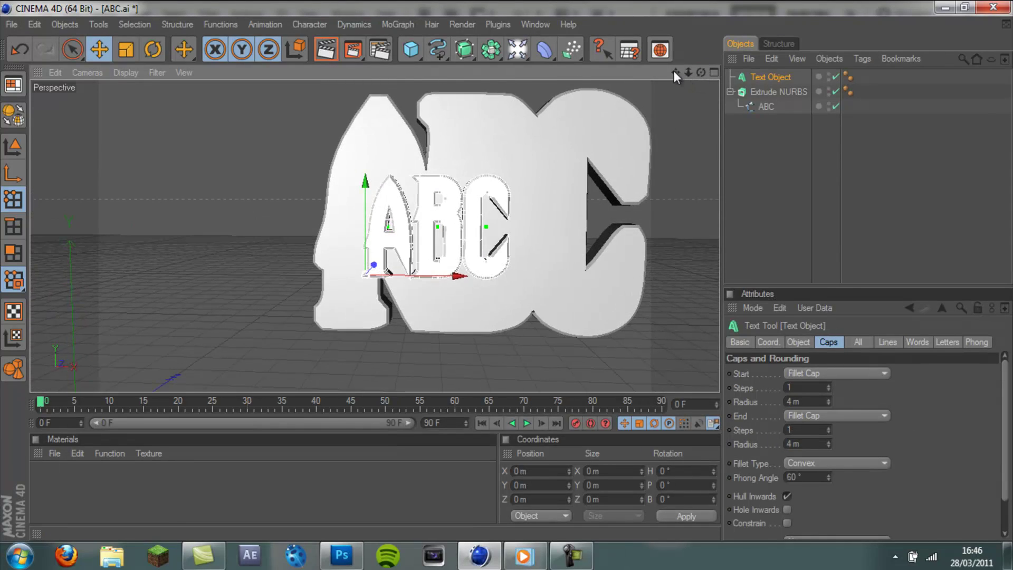
pyautogui.moveTo(674, 73); pyautogui.dragTo(509, 279)
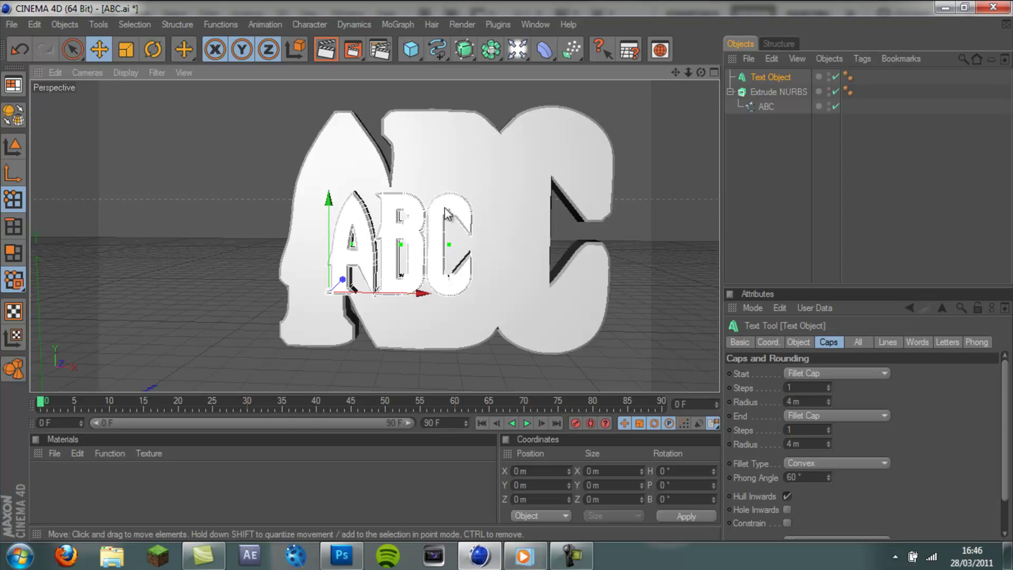
pyautogui.click(126, 50)
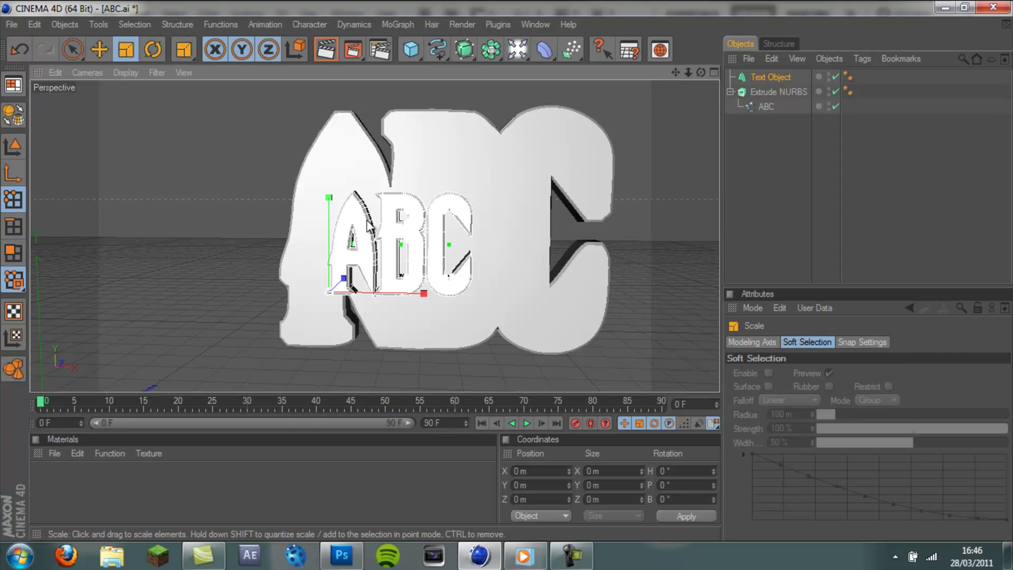
pyautogui.moveTo(498, 264); pyautogui.dragTo(533, 274)
pyautogui.click(100, 49)
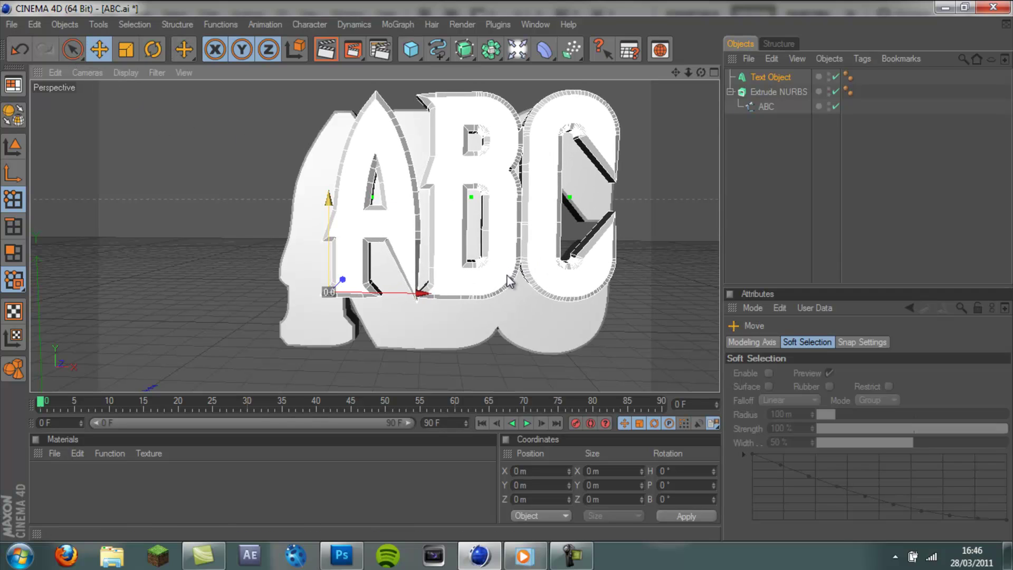
pyautogui.moveTo(377, 265); pyautogui.dragTo(510, 277)
# Refine the text's Y/X position and scale until it fills the backplate front, 416.905 m tall
pyautogui.click(126, 50)
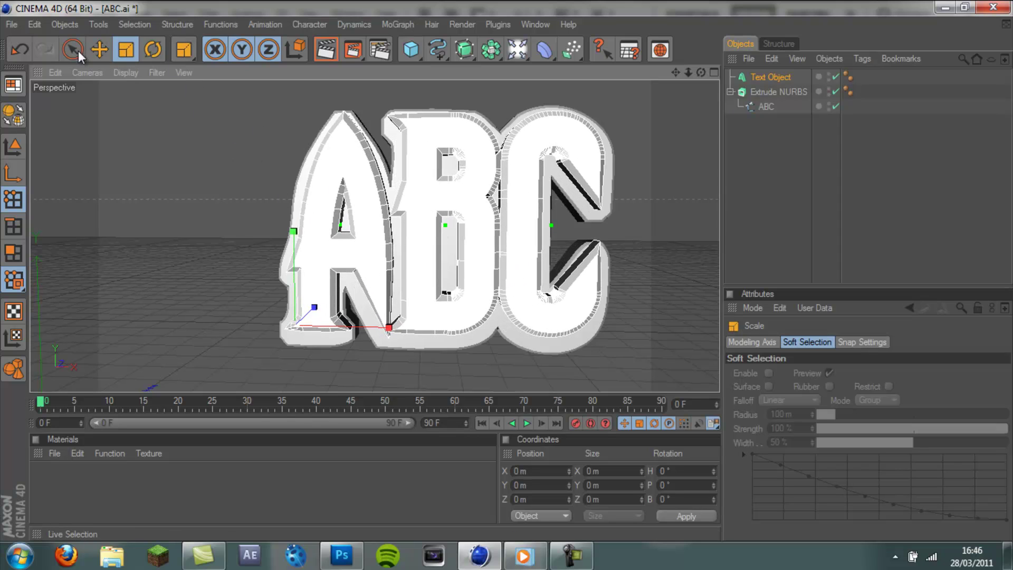
pyautogui.click(99, 49)
pyautogui.moveTo(296, 270); pyautogui.dragTo(294, 277)
pyautogui.moveTo(386, 333); pyautogui.dragTo(506, 278)
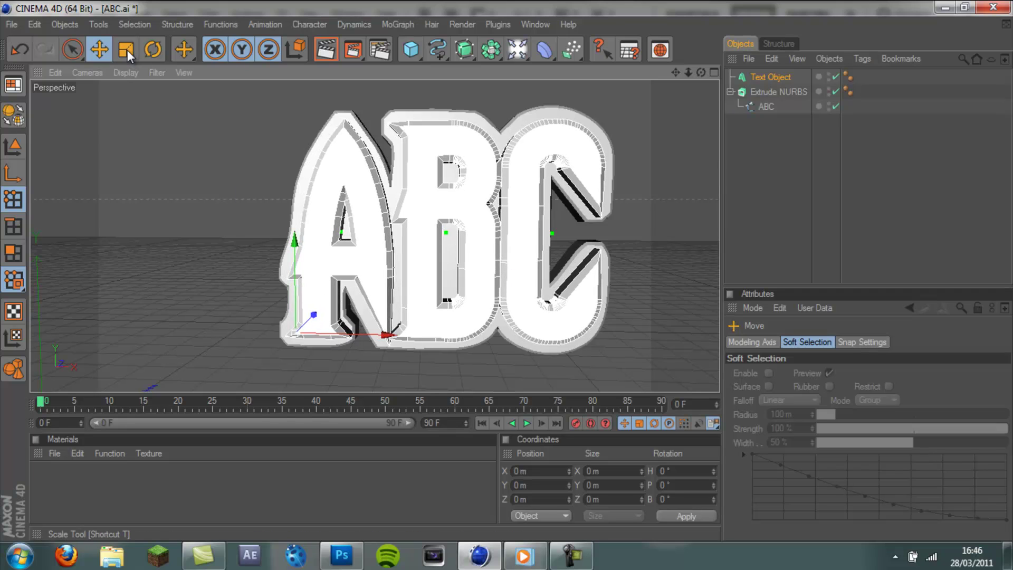
pyautogui.click(128, 50)
pyautogui.moveTo(451, 129); pyautogui.dragTo(507, 272)
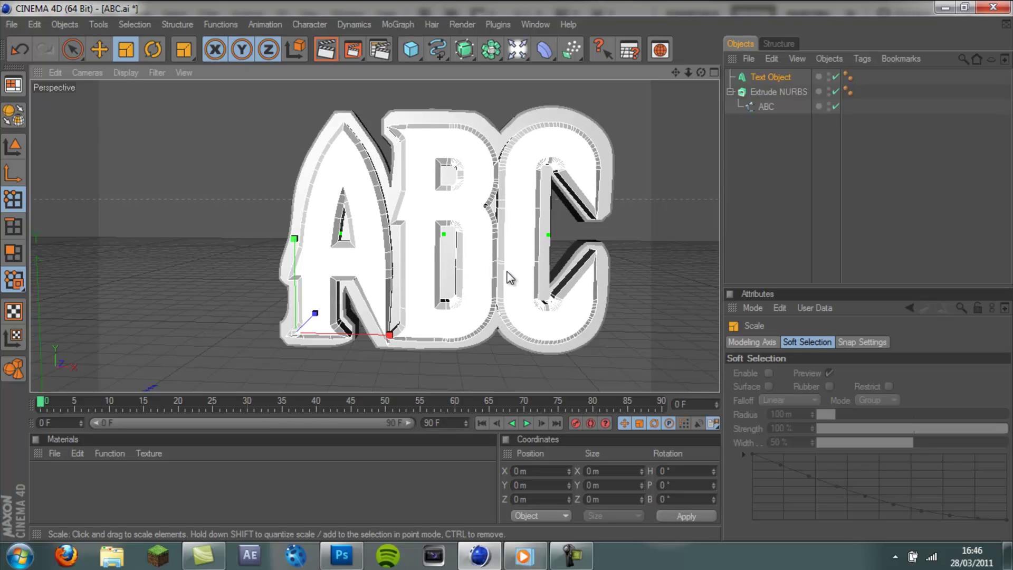
pyautogui.moveTo(700, 72); pyautogui.dragTo(520, 95)
pyautogui.click(103, 53)
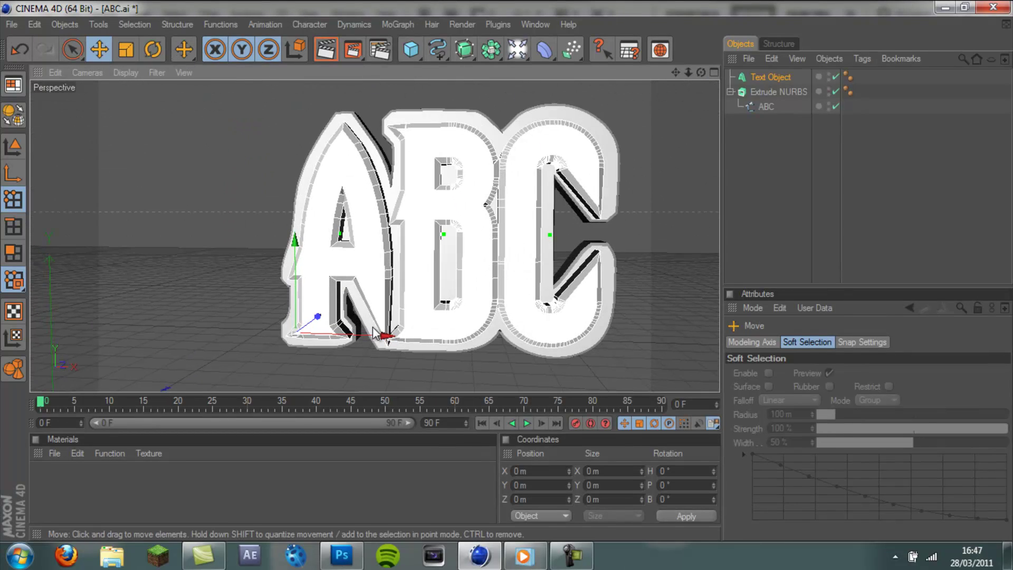
pyautogui.moveTo(373, 331); pyautogui.dragTo(507, 272)
# Adjust the Text Object's horizontal spacing and shift the text left along X
pyautogui.click(764, 77)
pyautogui.click(800, 341)
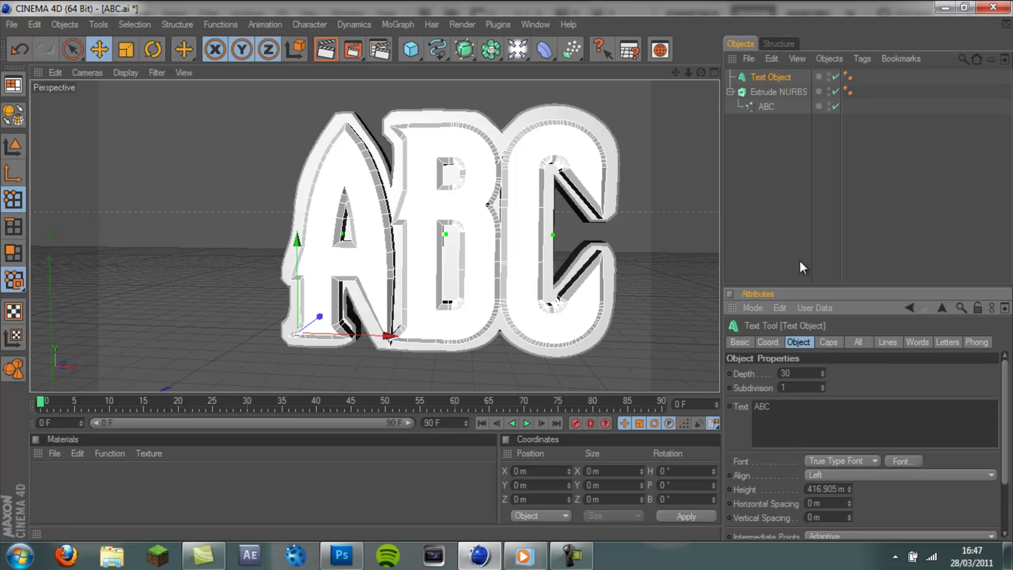
pyautogui.click(771, 78)
pyautogui.click(794, 339)
pyautogui.moveTo(848, 501); pyautogui.dragTo(848, 500)
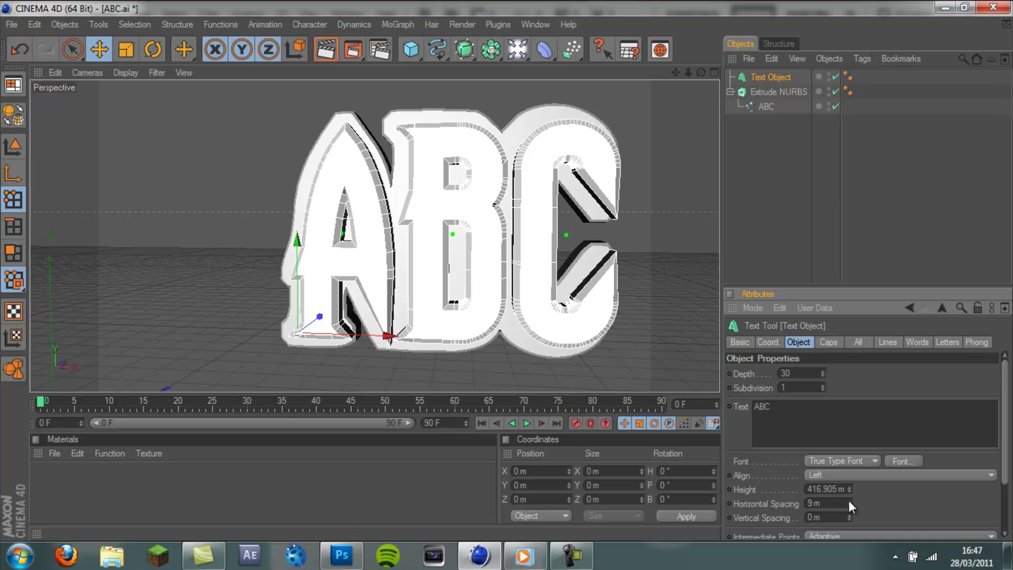
pyautogui.moveTo(378, 345); pyautogui.dragTo(510, 277)
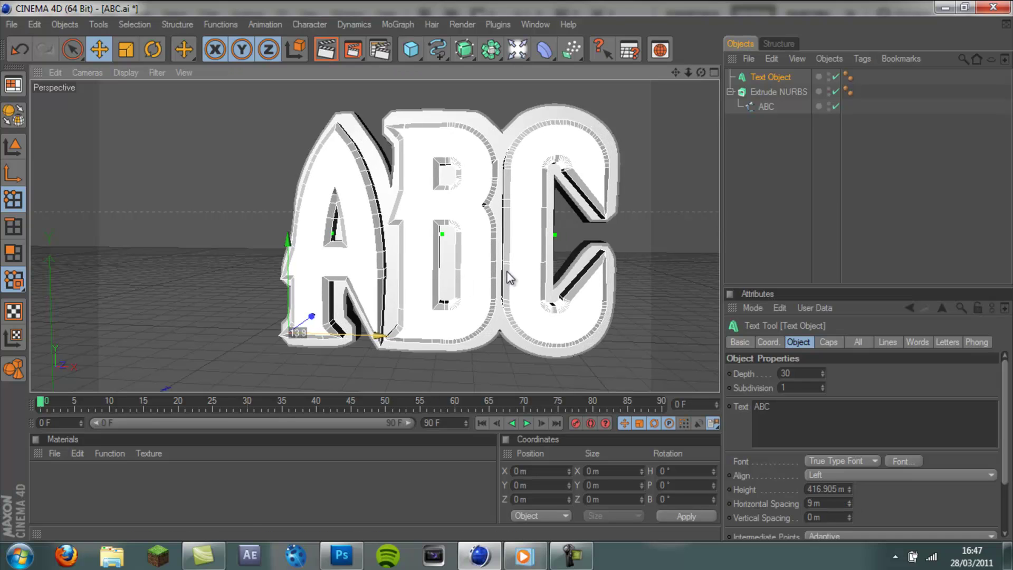
pyautogui.moveTo(701, 72); pyautogui.dragTo(509, 274)
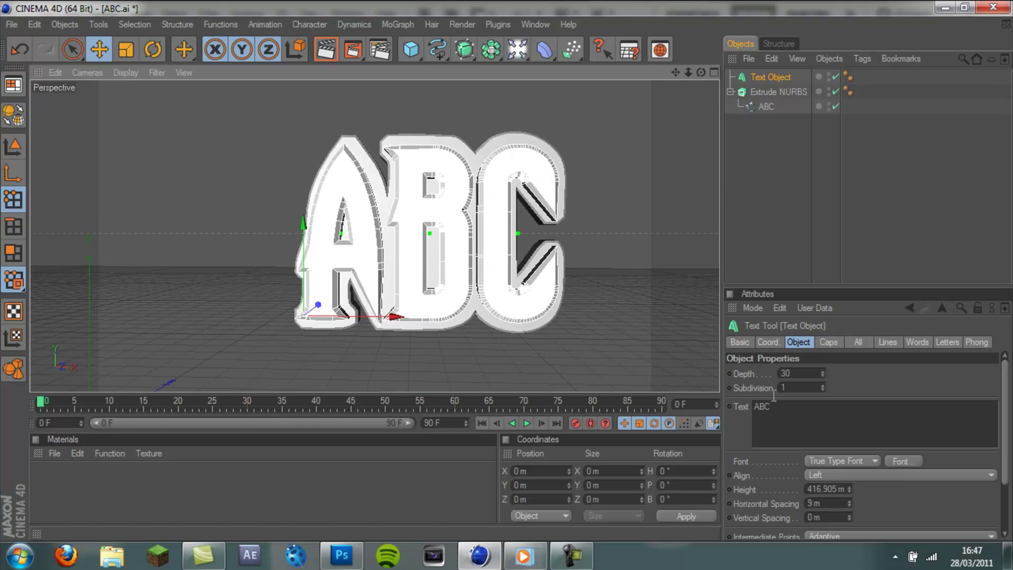
# Step the Horizontal Spacing spinner up, then back down to settle at 5 m
pyautogui.click(849, 501)
pyautogui.click(848, 501)
pyautogui.click(848, 501)
pyautogui.click(848, 501)
pyautogui.click(848, 504)
pyautogui.click(849, 505)
pyautogui.click(848, 504)
pyautogui.click(849, 504)
pyautogui.click(848, 504)
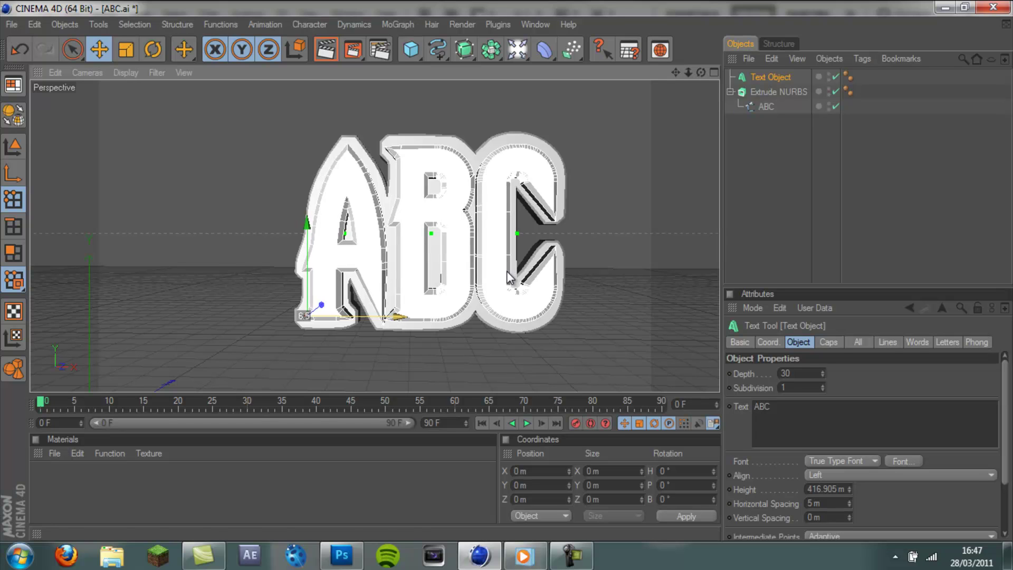
# From a side view, slide the ABC Text Object until it sits flush against the backplate's front face
pyautogui.click(894, 184)
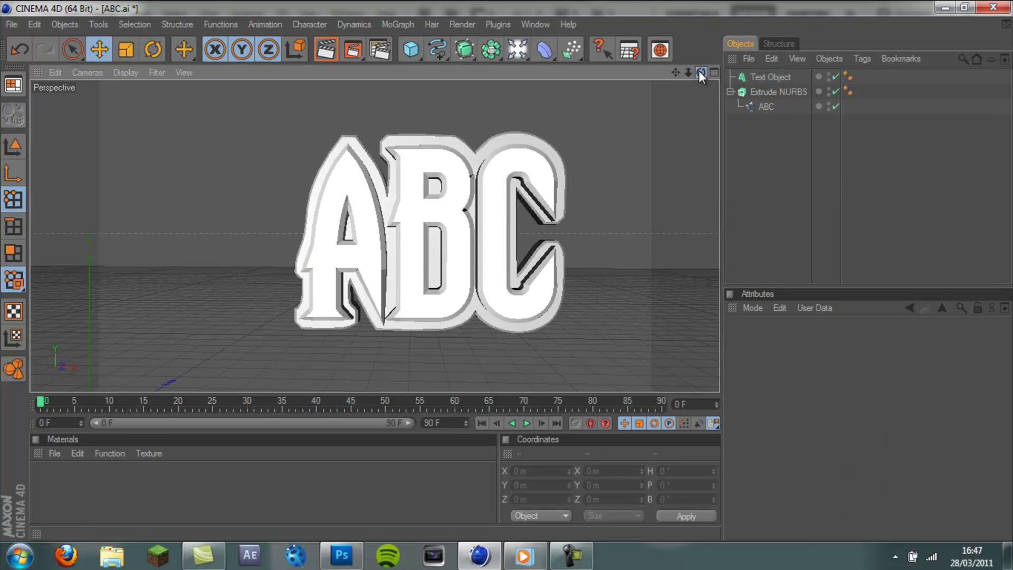
pyautogui.moveTo(506, 279)
pyautogui.keyDown('alt'); pyautogui.mouseDown()
pyautogui.moveTo(515, 276)
pyautogui.moveTo(507, 270)
pyautogui.mouseUp(); pyautogui.keyUp('alt')
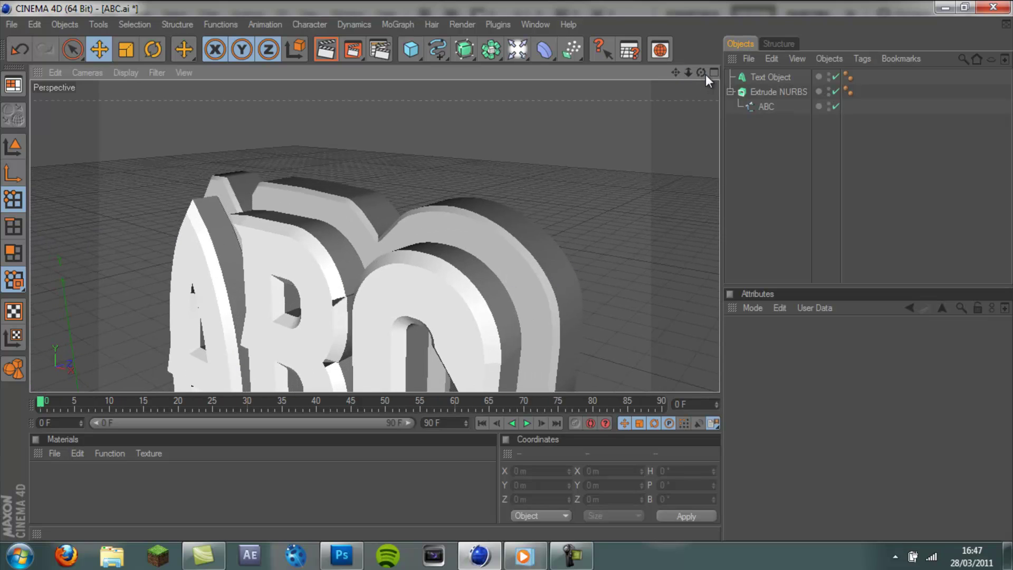
pyautogui.moveTo(705, 74); pyautogui.dragTo(508, 270)
pyautogui.moveTo(677, 73); pyautogui.dragTo(507, 271)
pyautogui.click(457, 305)
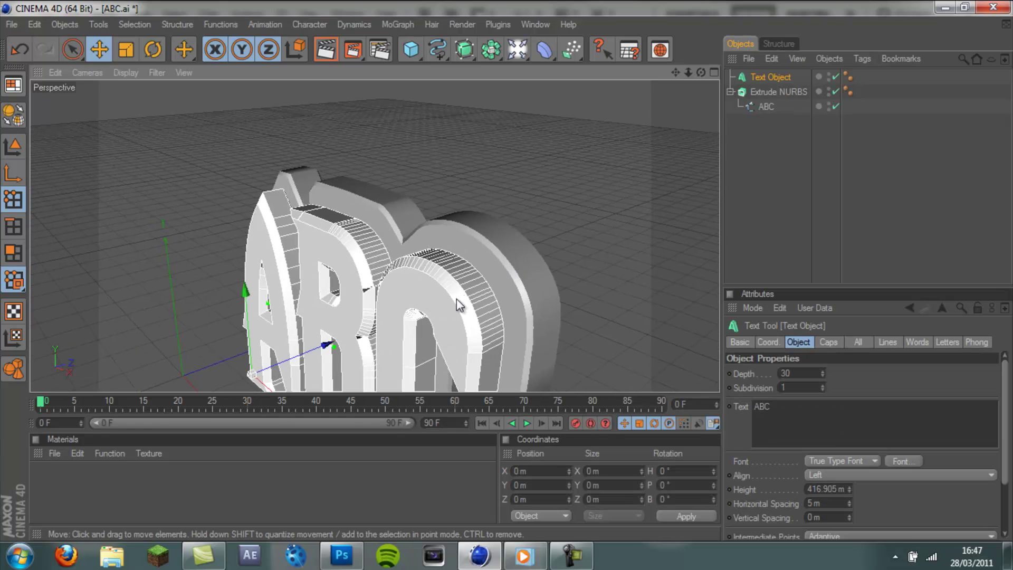
pyautogui.keyDown('alt'); pyautogui.moveTo(457, 300); pyautogui.dragTo(508, 270); pyautogui.keyUp('alt')
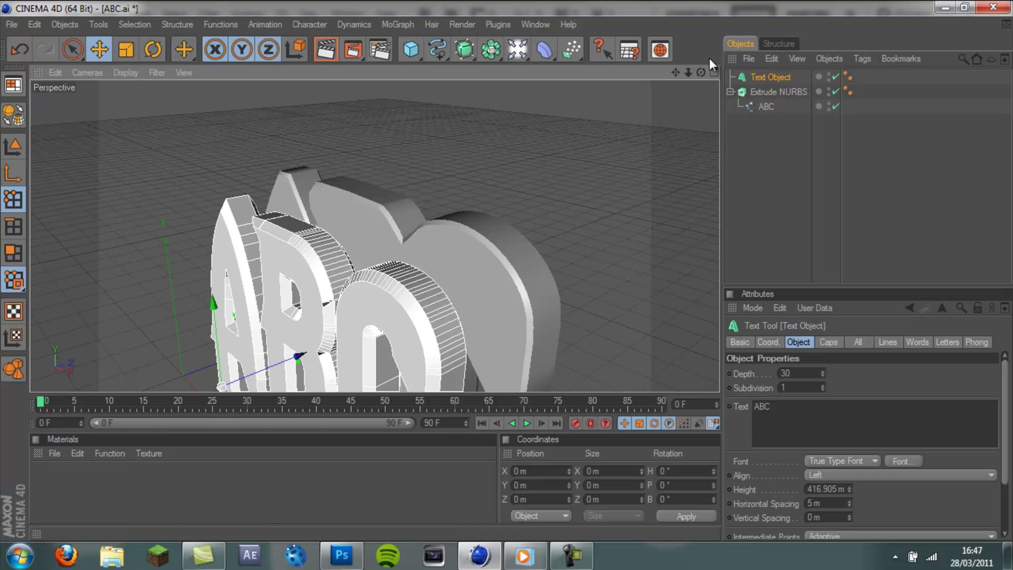
pyautogui.moveTo(701, 71); pyautogui.dragTo(507, 271)
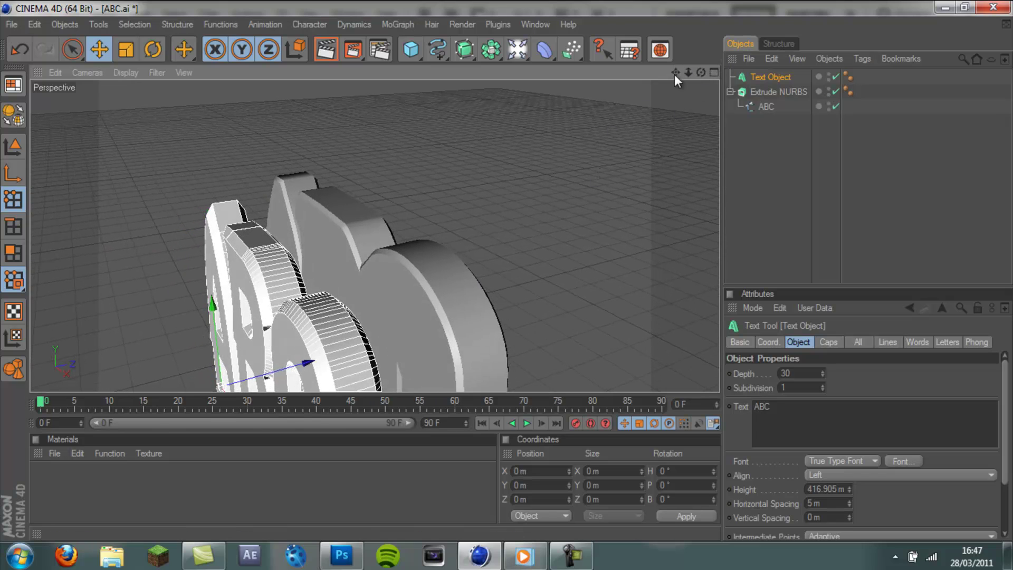
pyautogui.moveTo(675, 75); pyautogui.dragTo(499, 274)
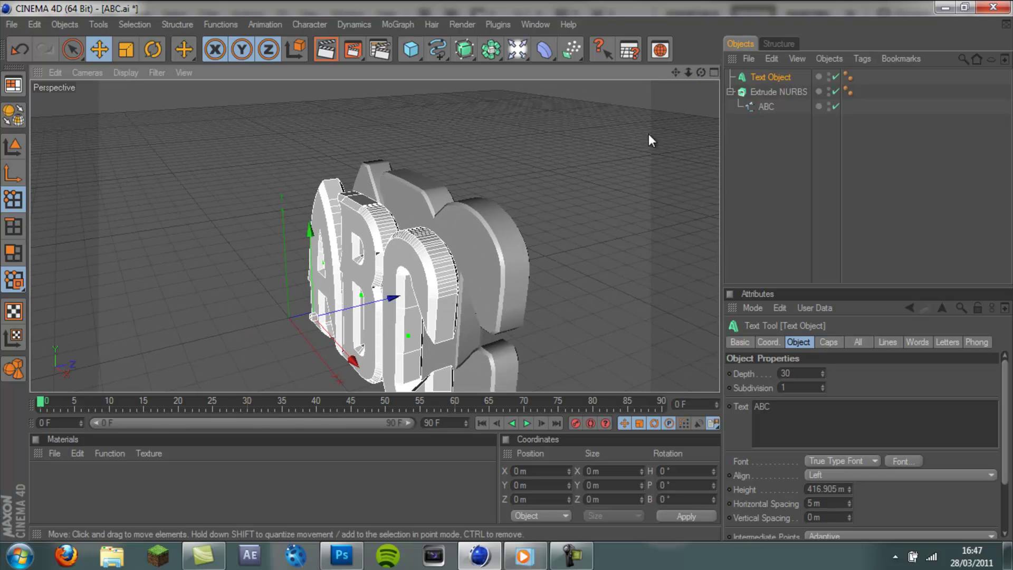
pyautogui.moveTo(701, 72); pyautogui.dragTo(508, 277)
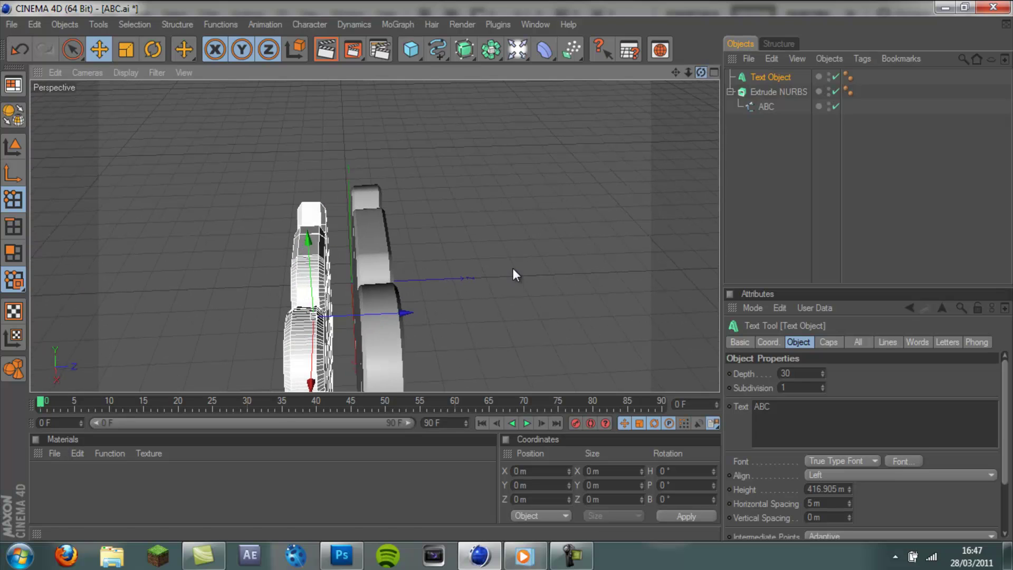
pyautogui.moveTo(457, 280); pyautogui.dragTo(506, 271)
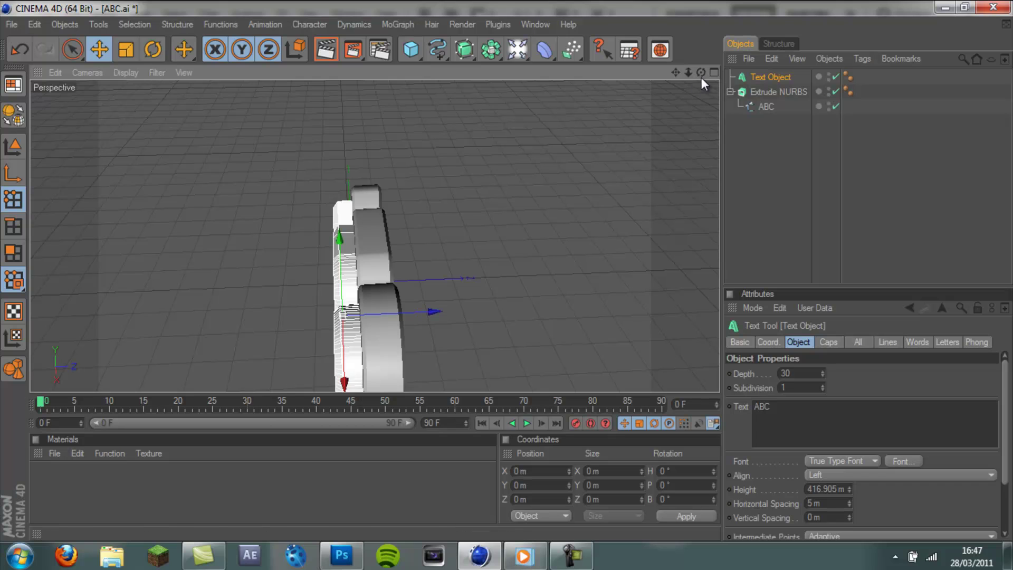
pyautogui.moveTo(701, 73); pyautogui.dragTo(504, 270)
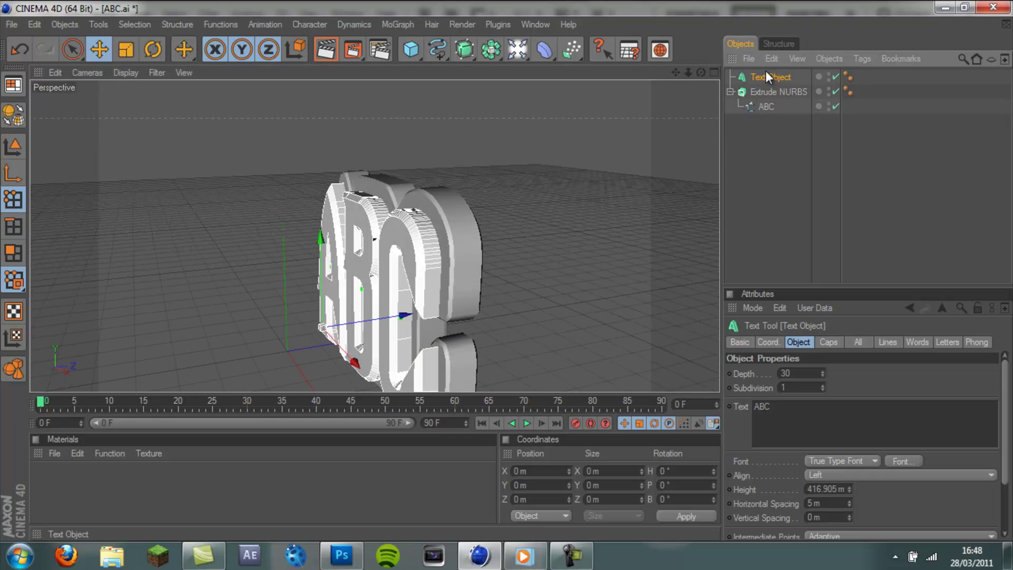
# Paste a copy of the ABC text as Text Object.1 and move it onto the backplate's rear face
pyautogui.moveTo(702, 73); pyautogui.dragTo(506, 270)
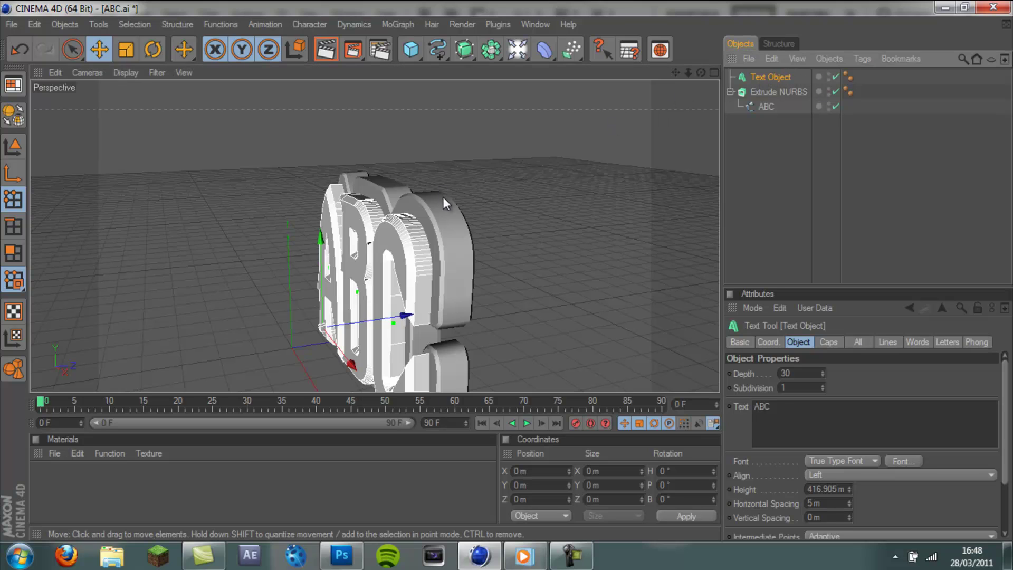
pyautogui.hotkey('ctrl', 'v')
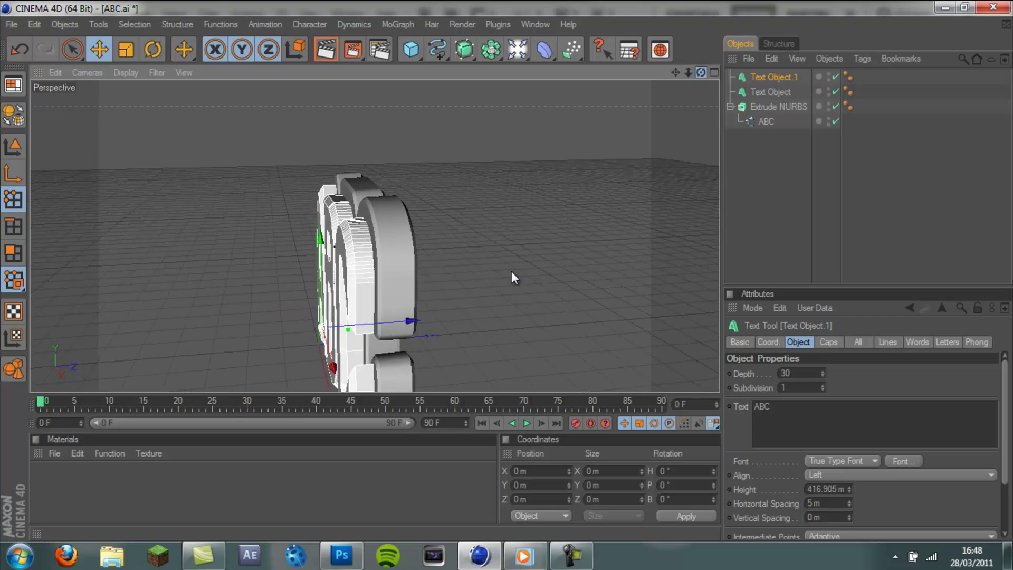
pyautogui.moveTo(402, 325); pyautogui.dragTo(441, 323)
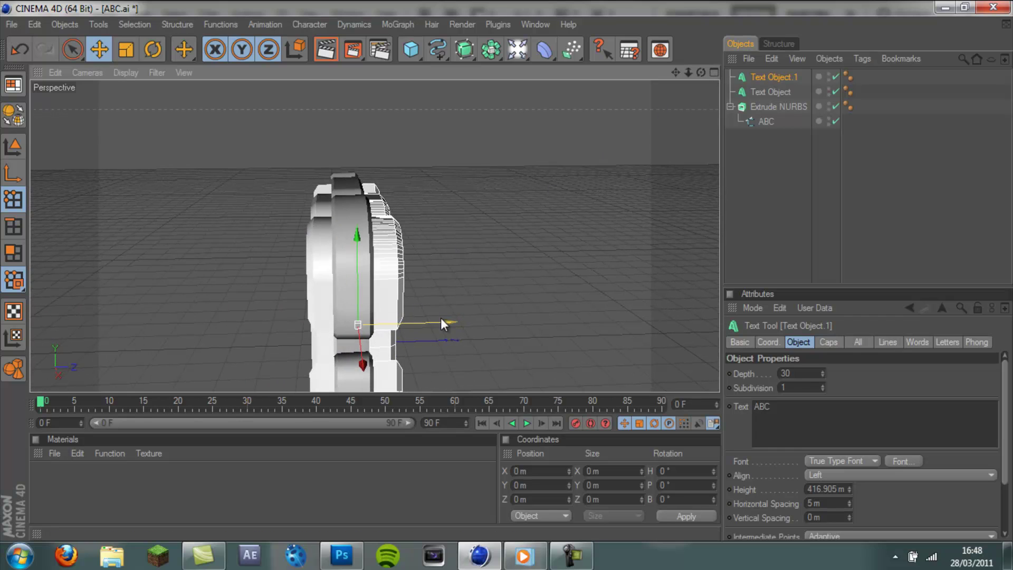
pyautogui.click(700, 246)
pyautogui.moveTo(704, 72); pyautogui.dragTo(514, 273)
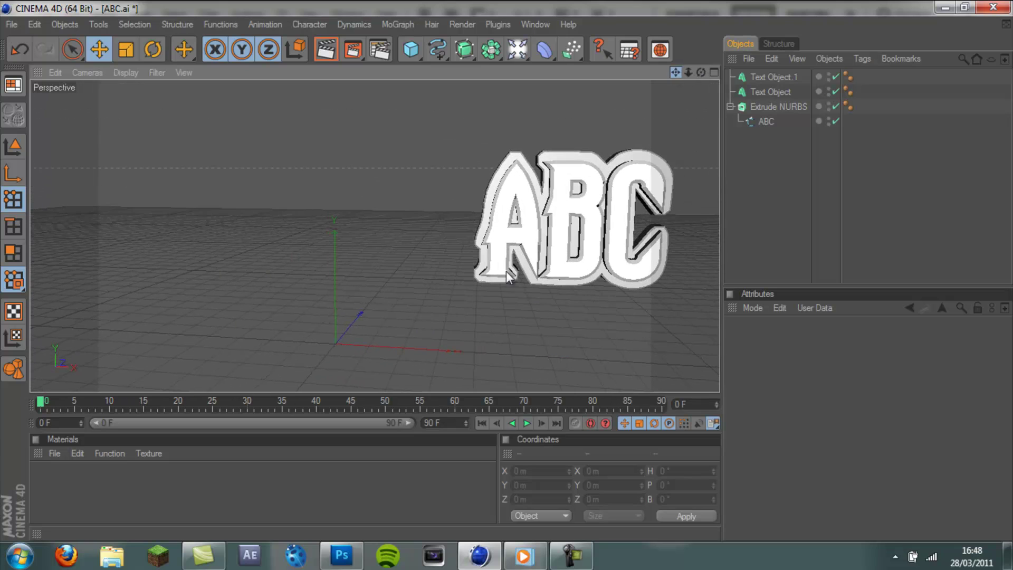
pyautogui.moveTo(675, 71); pyautogui.dragTo(507, 276)
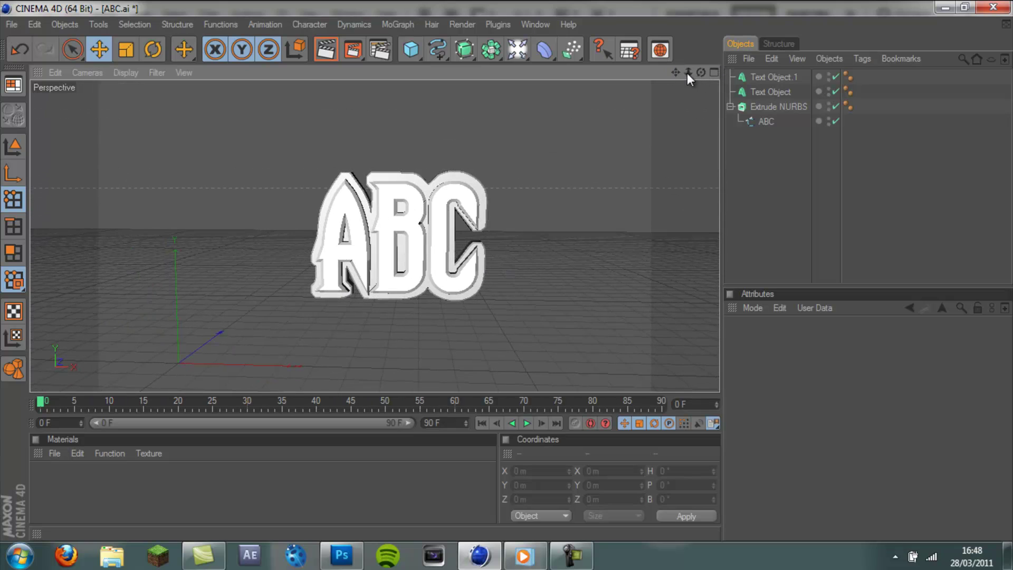
pyautogui.moveTo(688, 73); pyautogui.dragTo(507, 276)
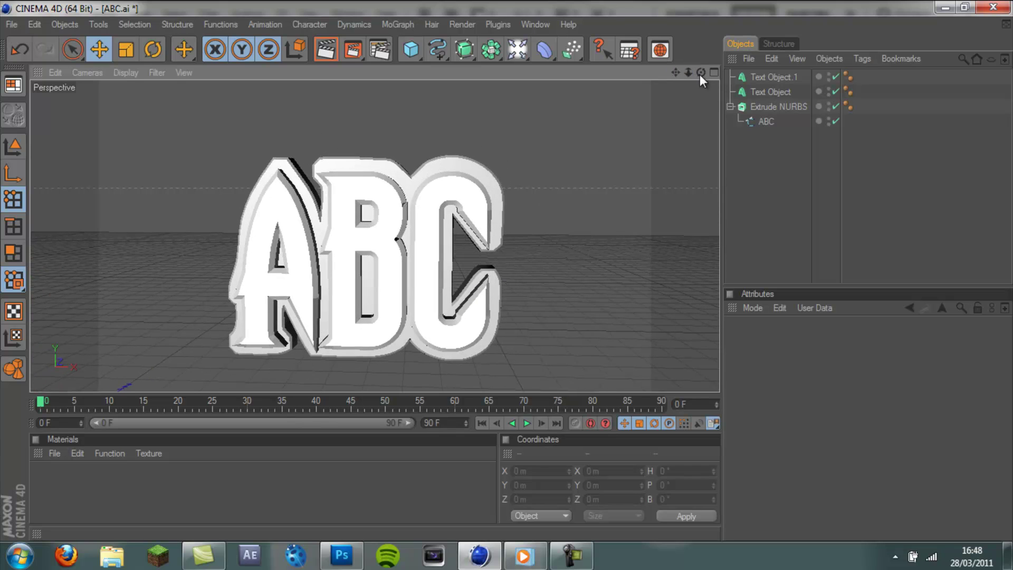
pyautogui.moveTo(700, 73); pyautogui.dragTo(502, 263)
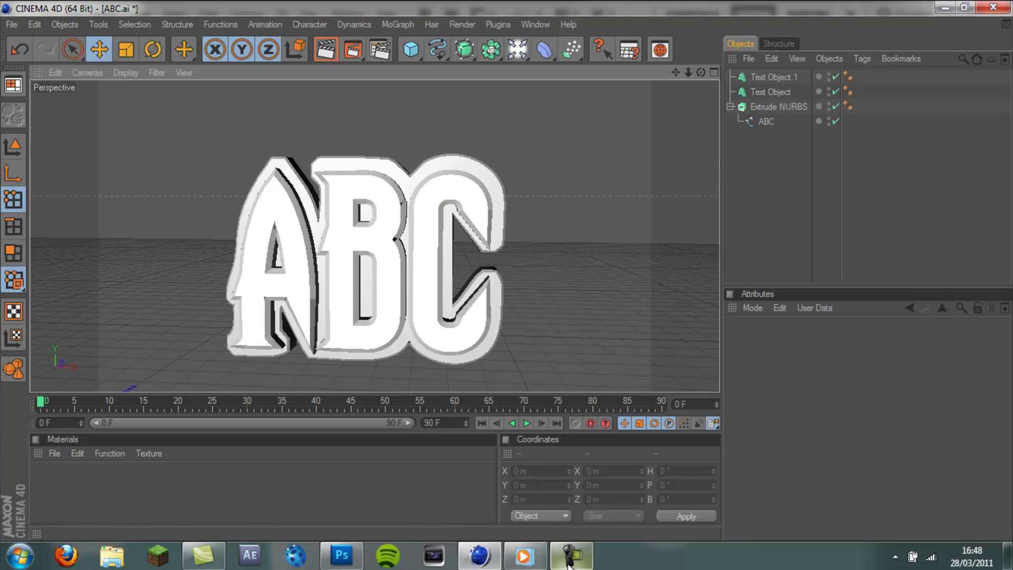
pyautogui.click(572, 555)
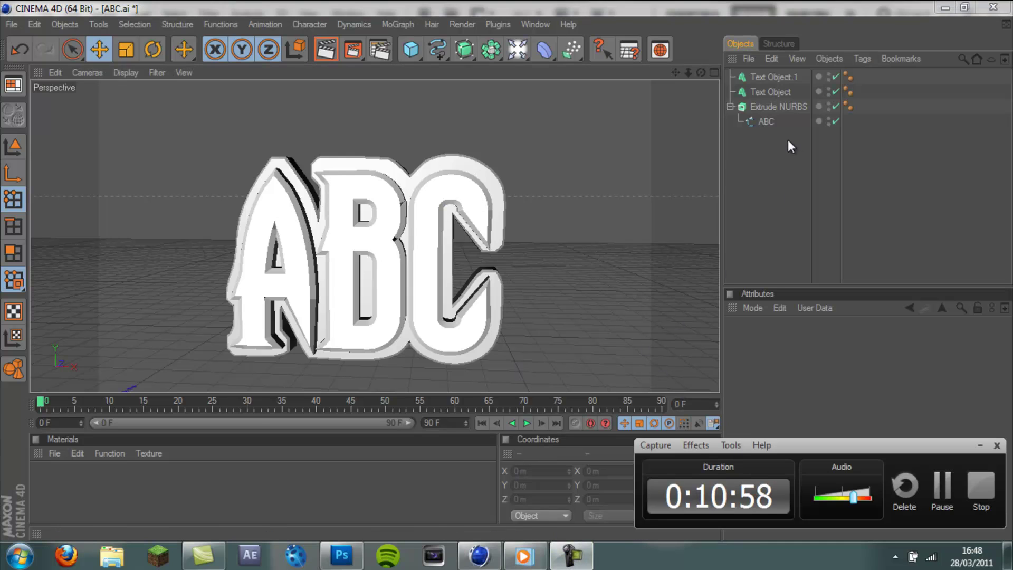